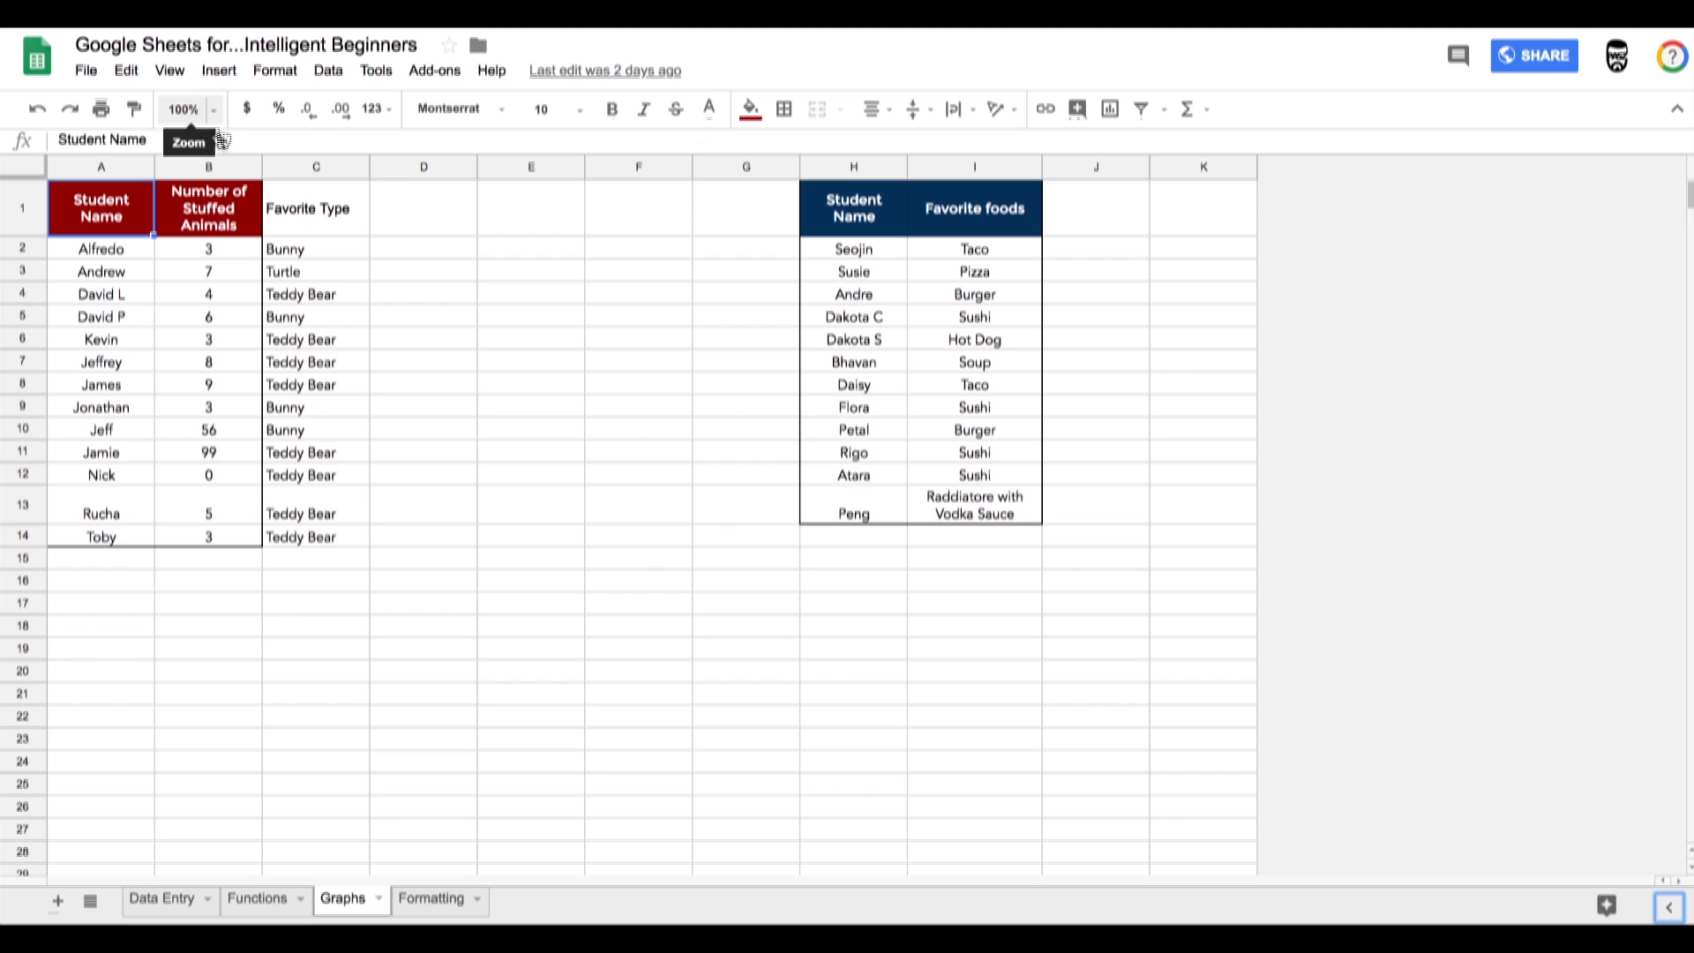
click(99, 167)
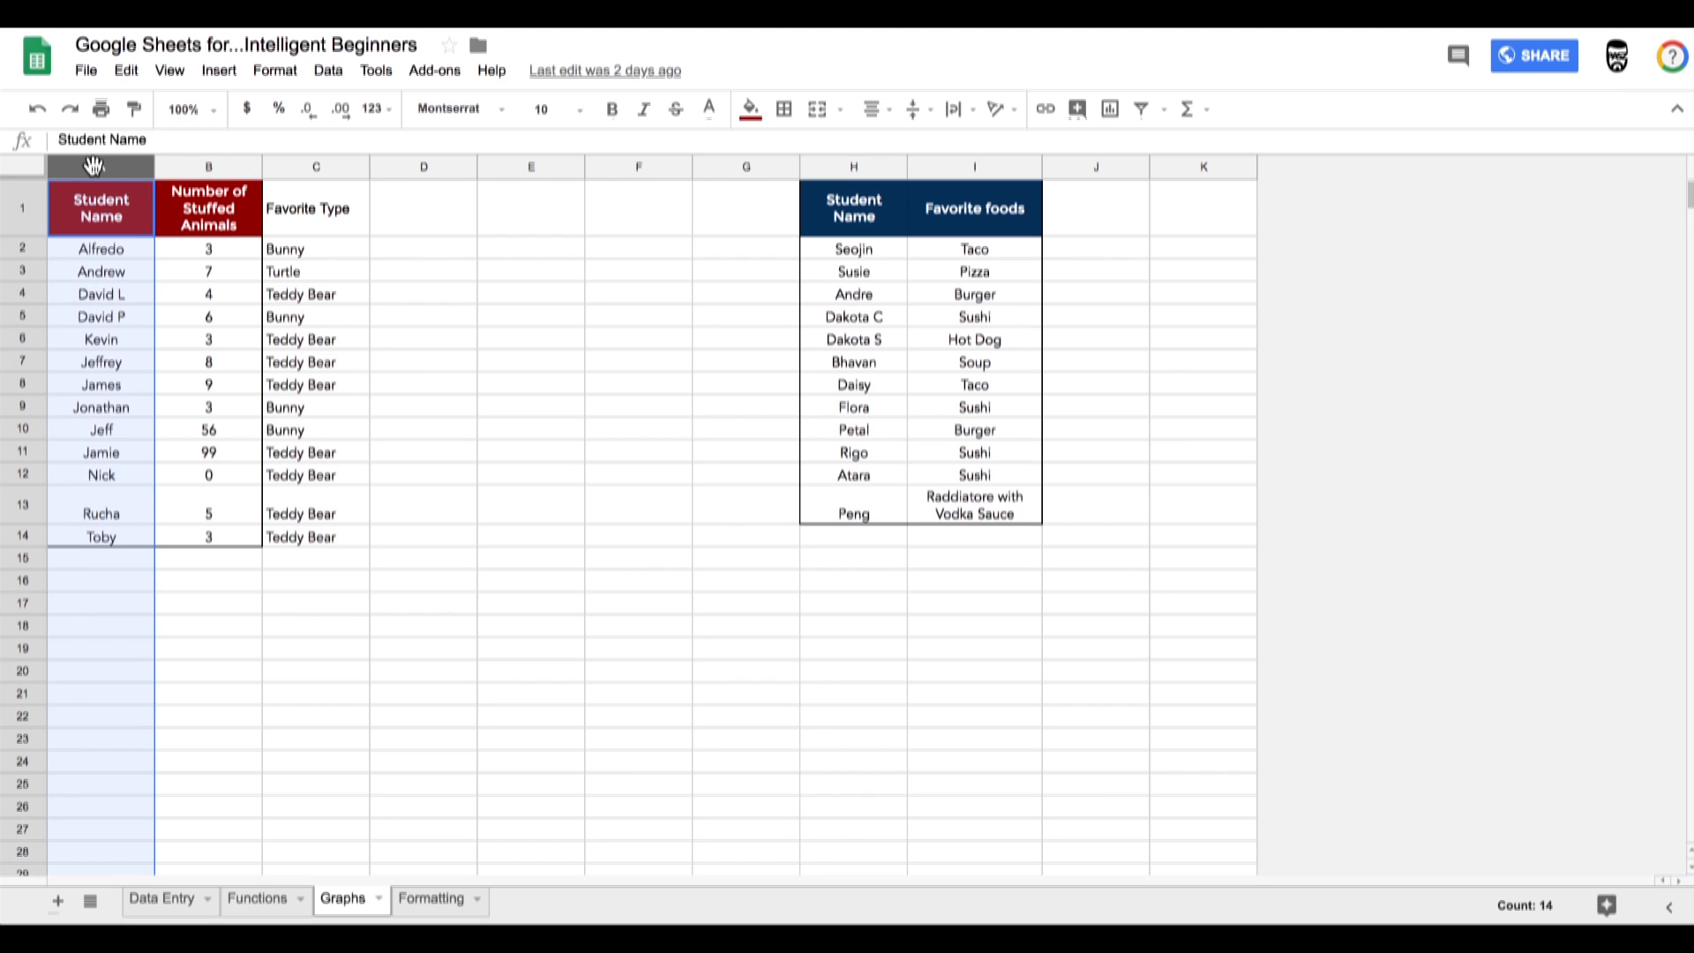
click(196, 169)
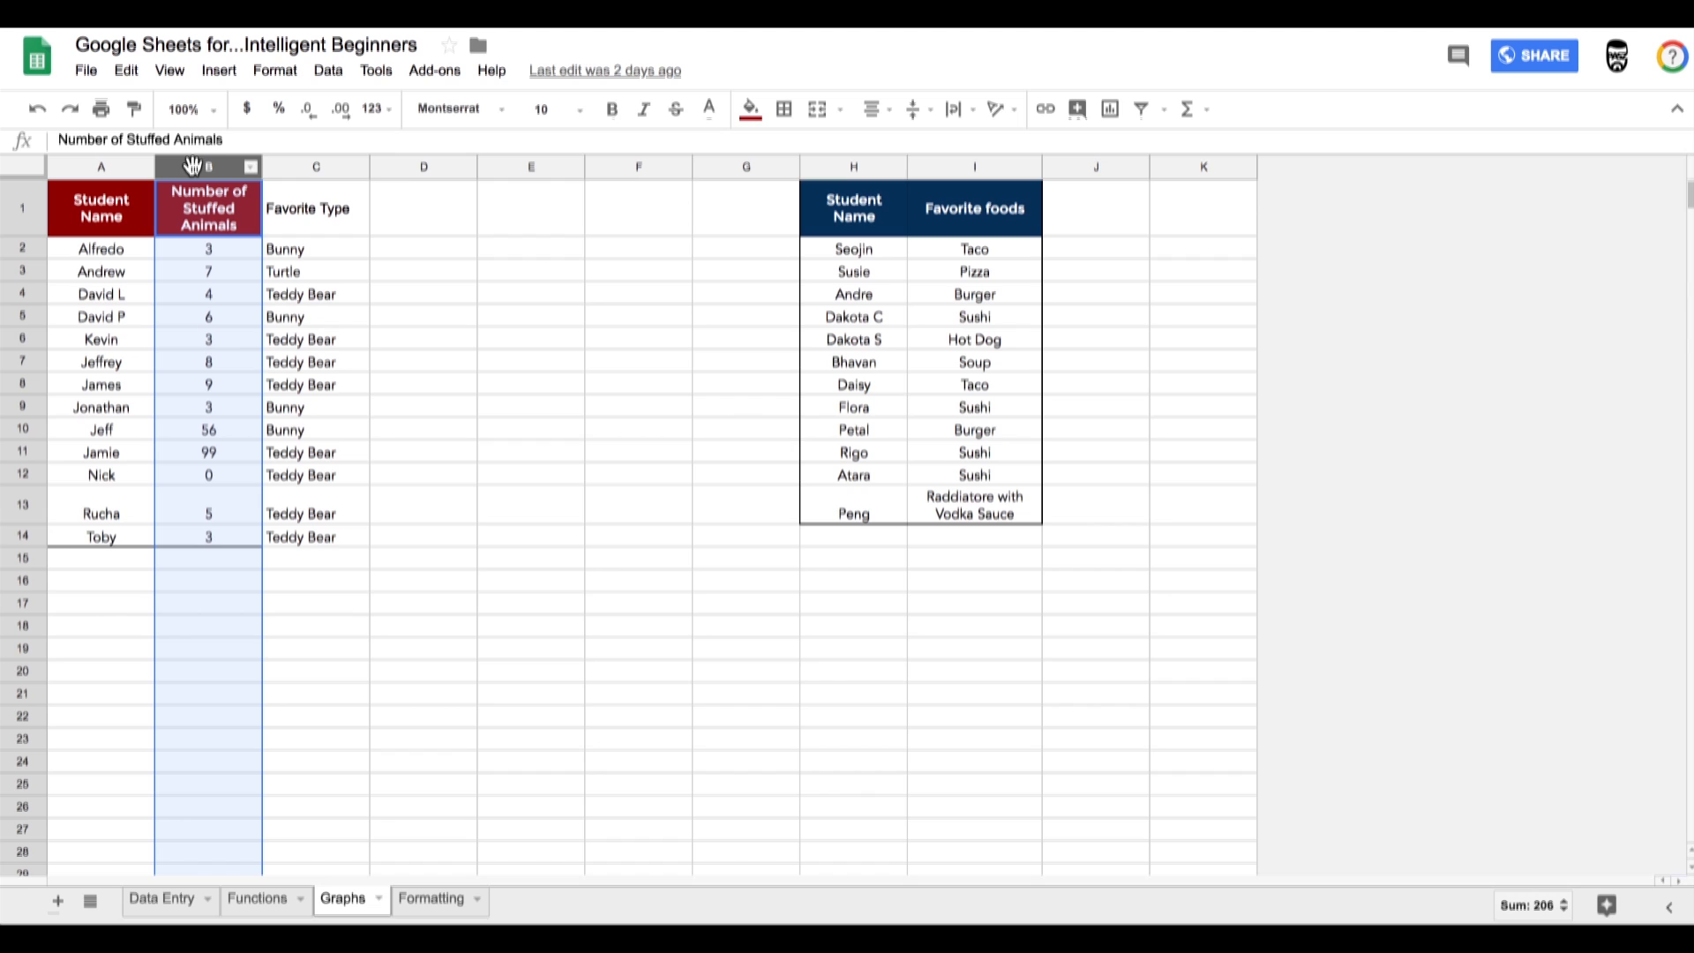
click(300, 167)
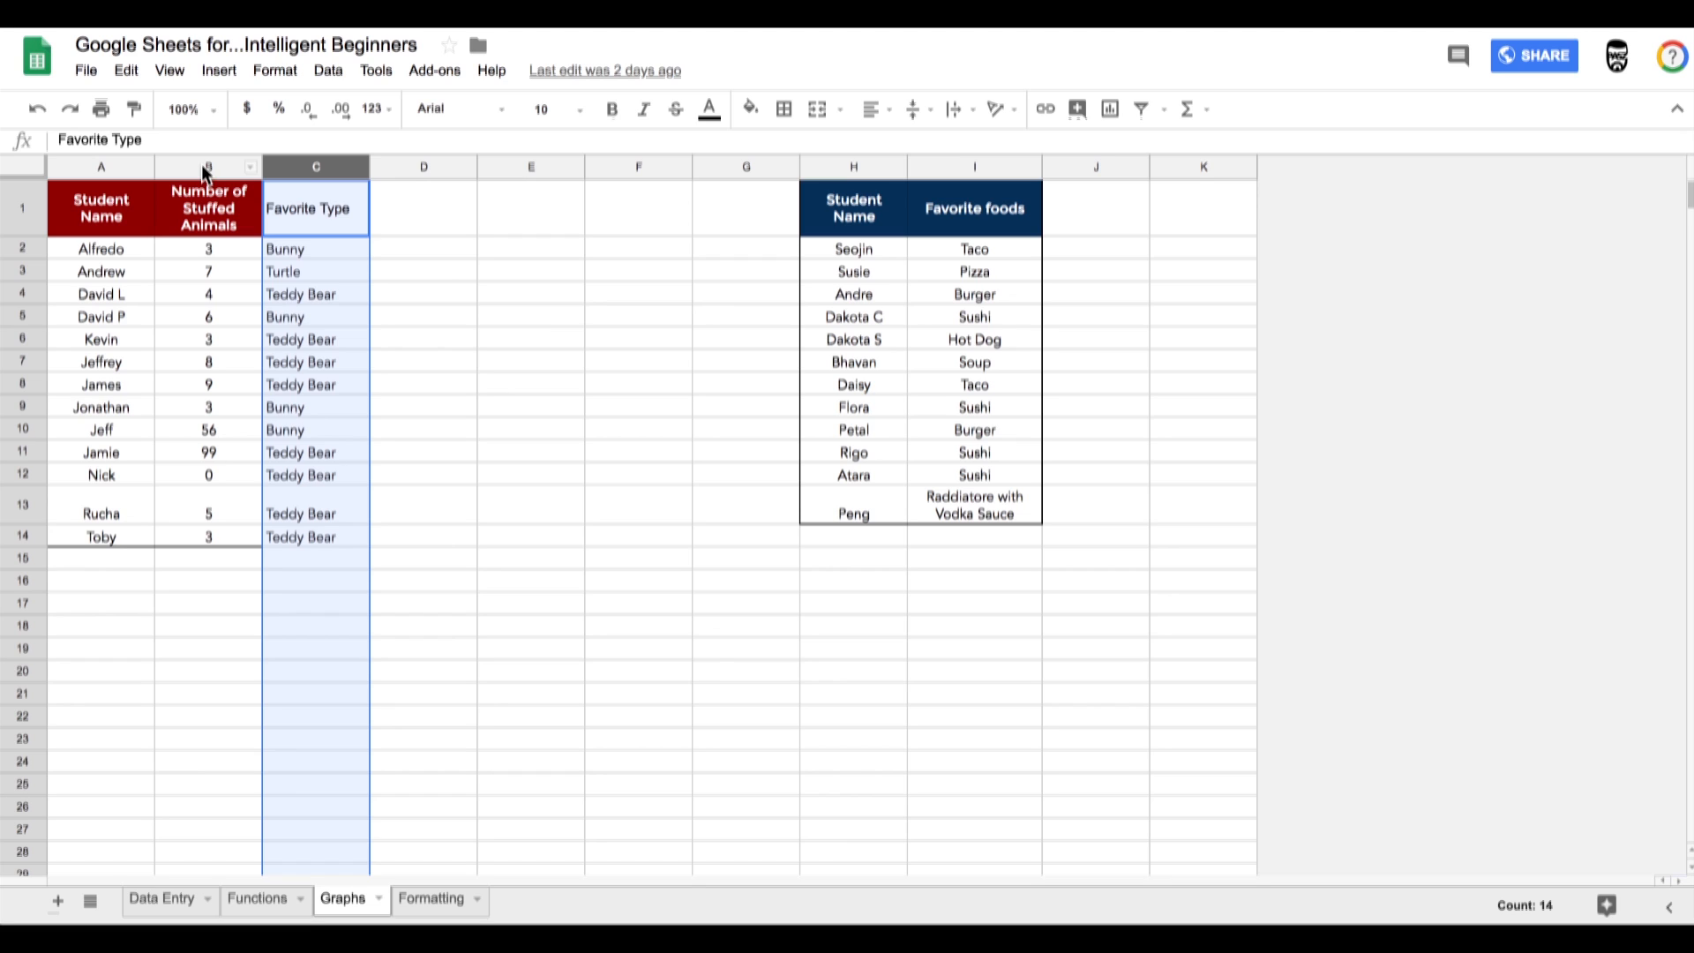
Insert a column chart from the Student Name and Number of Stuffed Animals columns, and move it lower on the sheet.
click(98, 166)
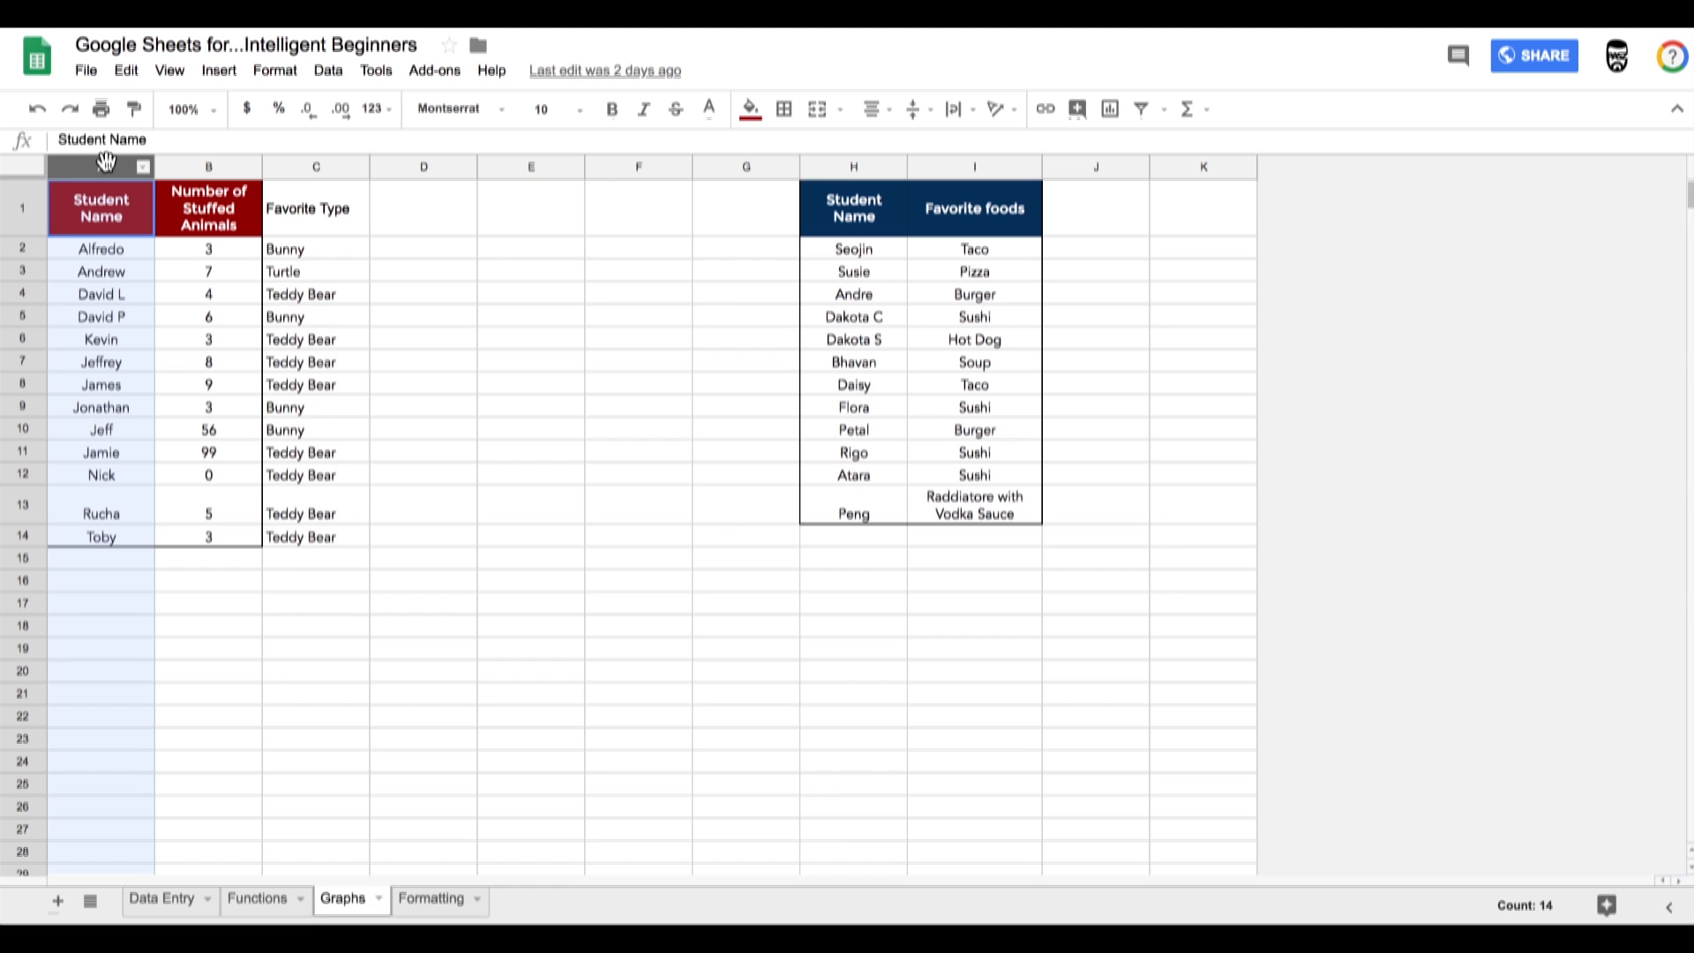
shift+click(168, 165)
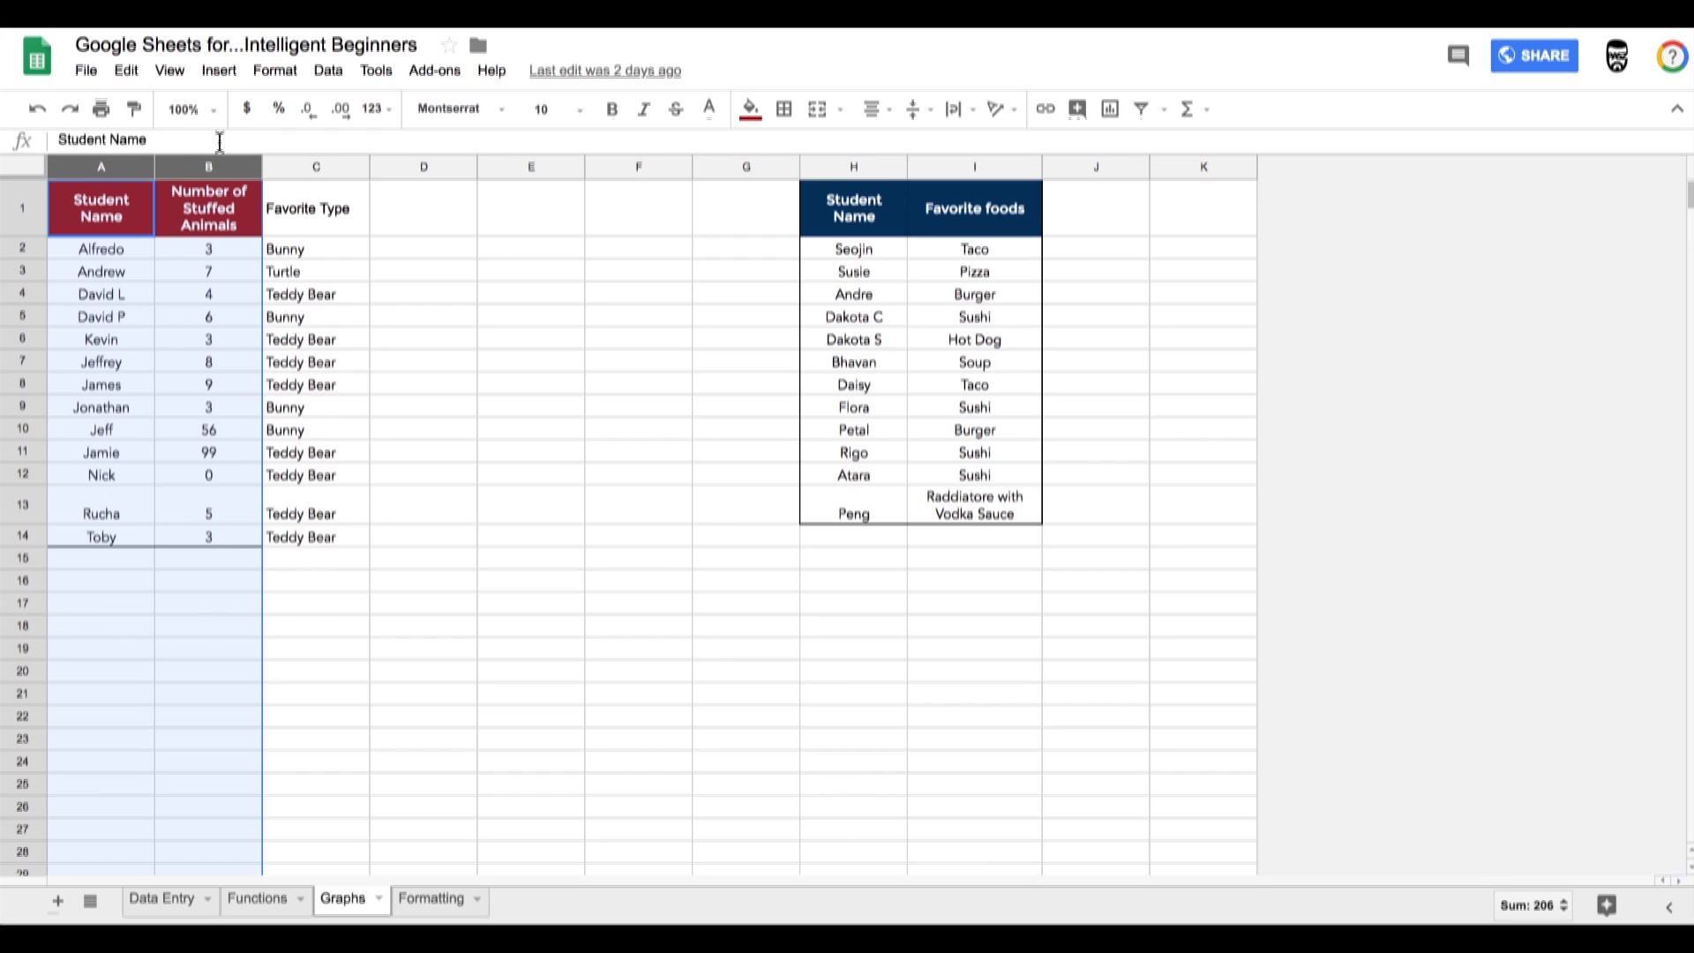
click(220, 72)
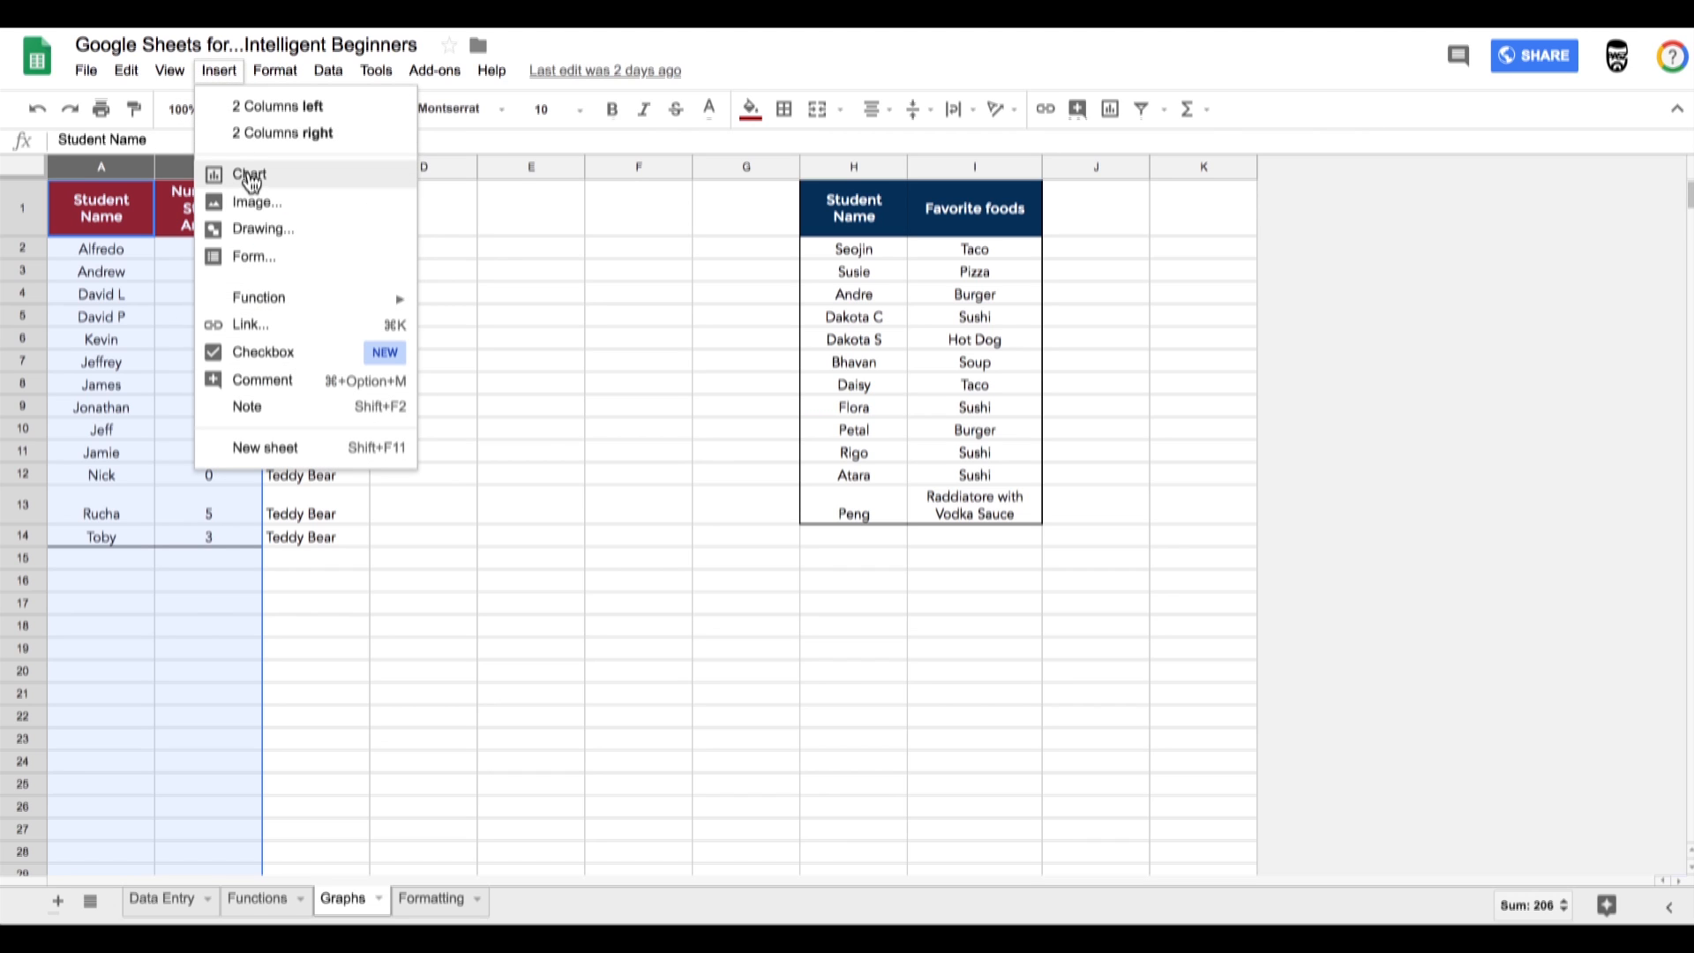
click(220, 70)
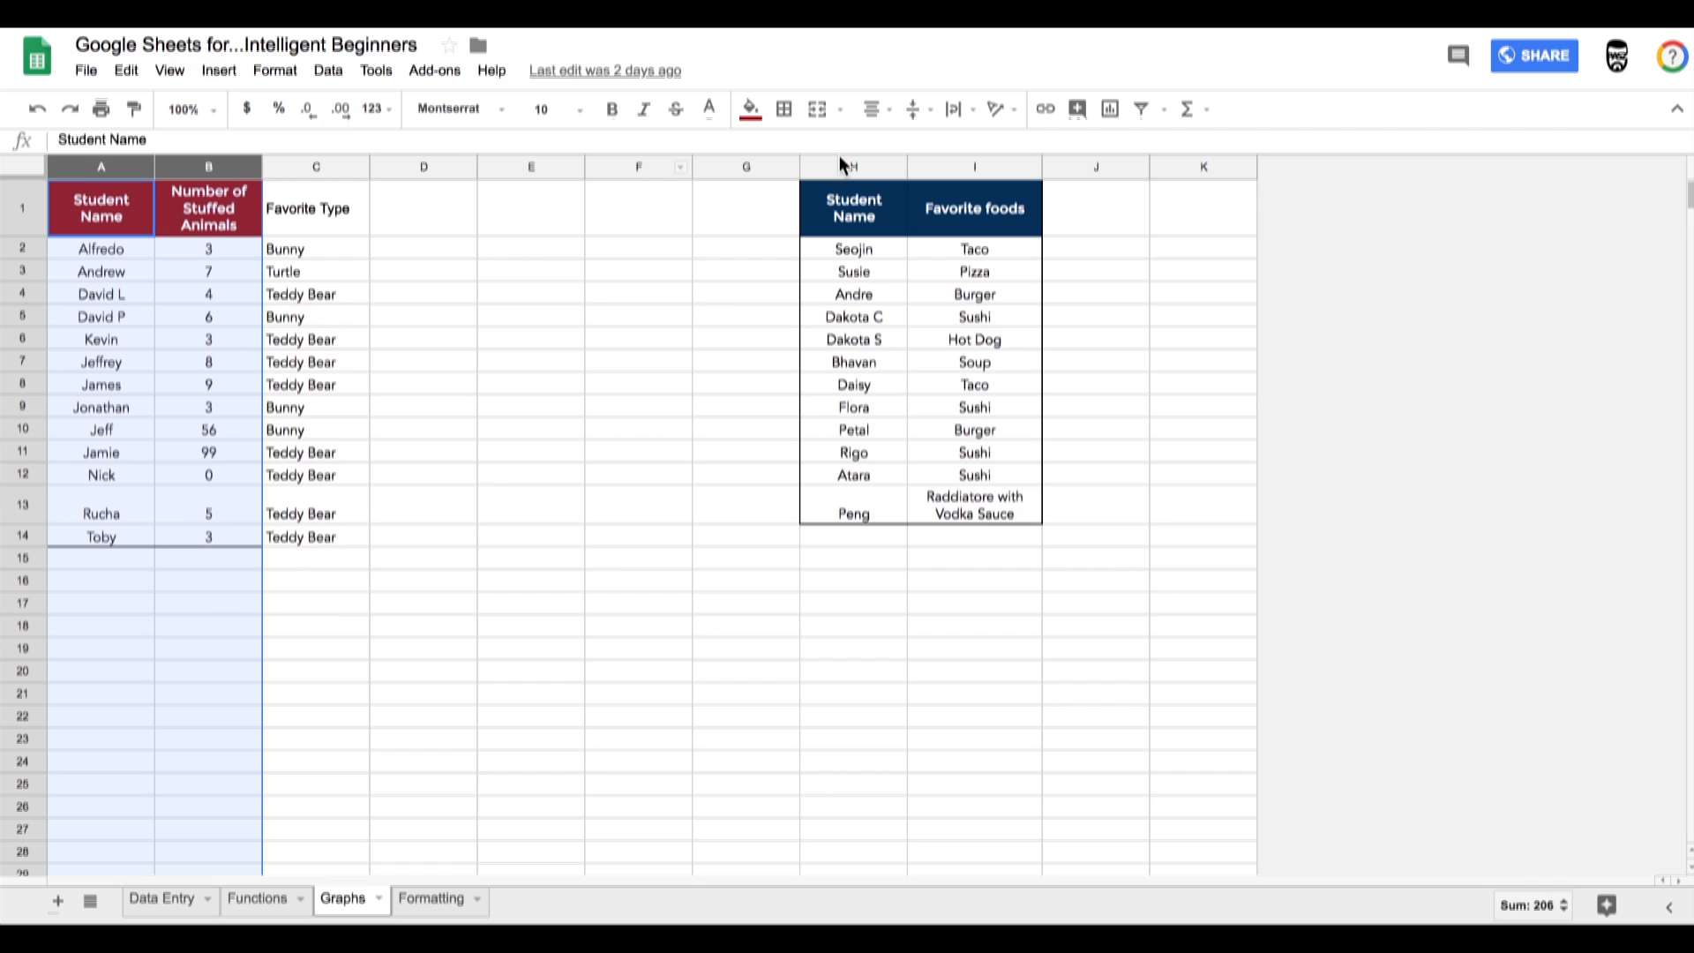
click(1111, 116)
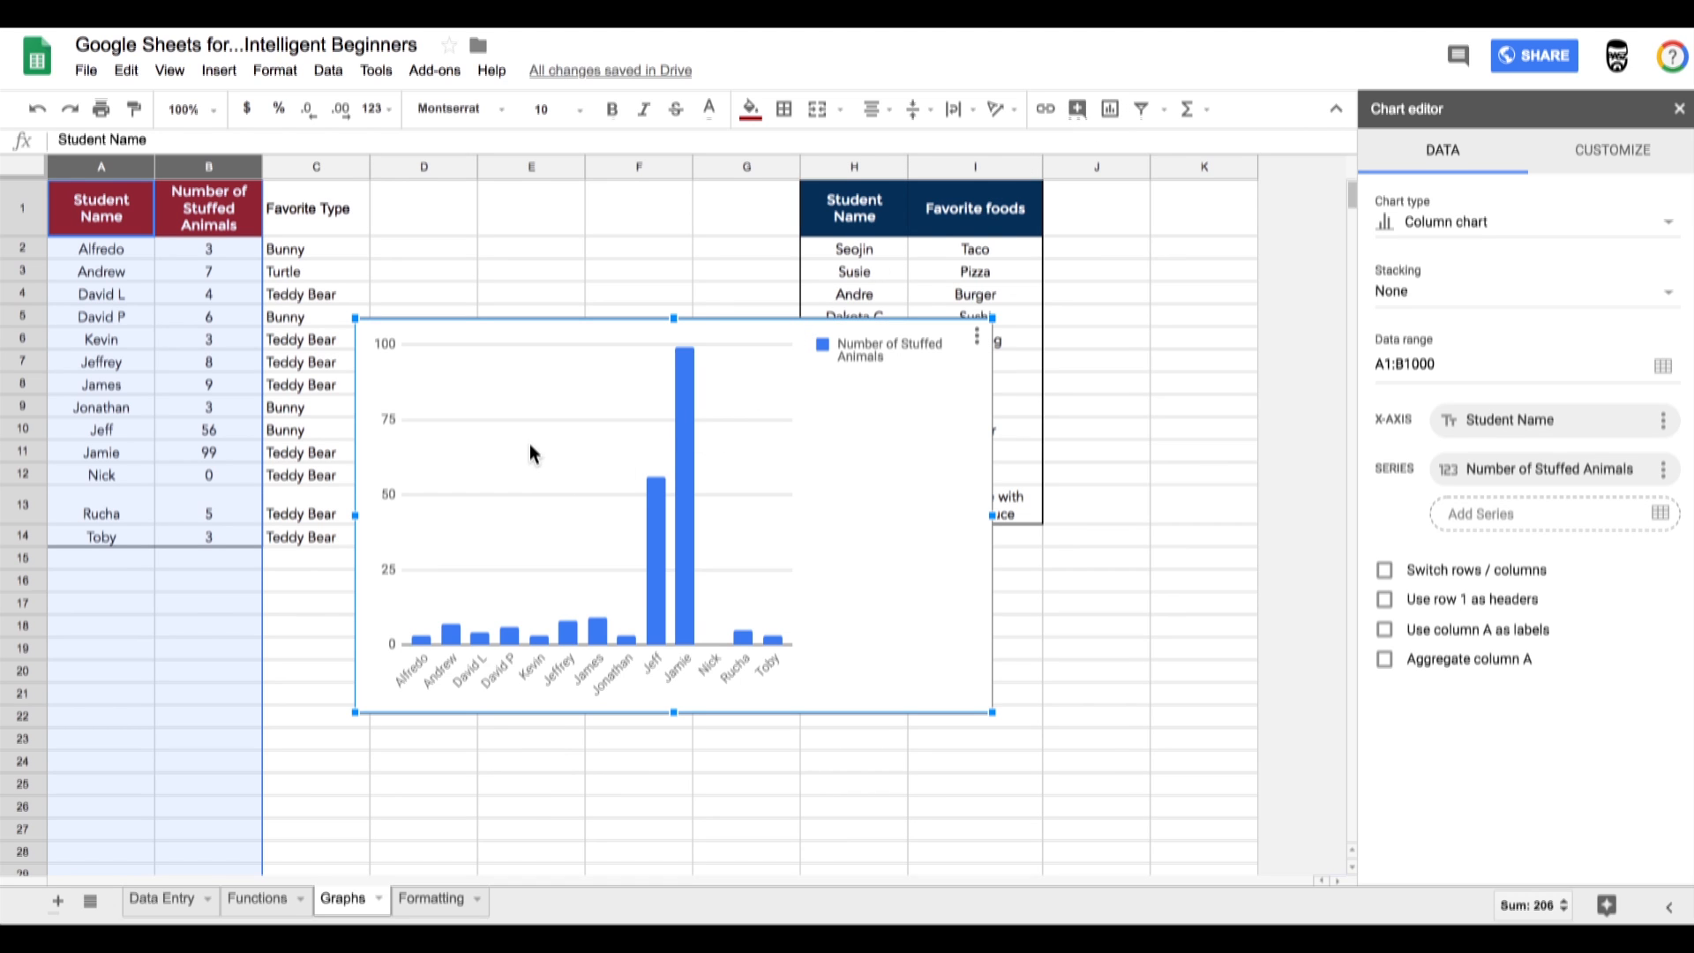
drag(530, 454, 585, 563)
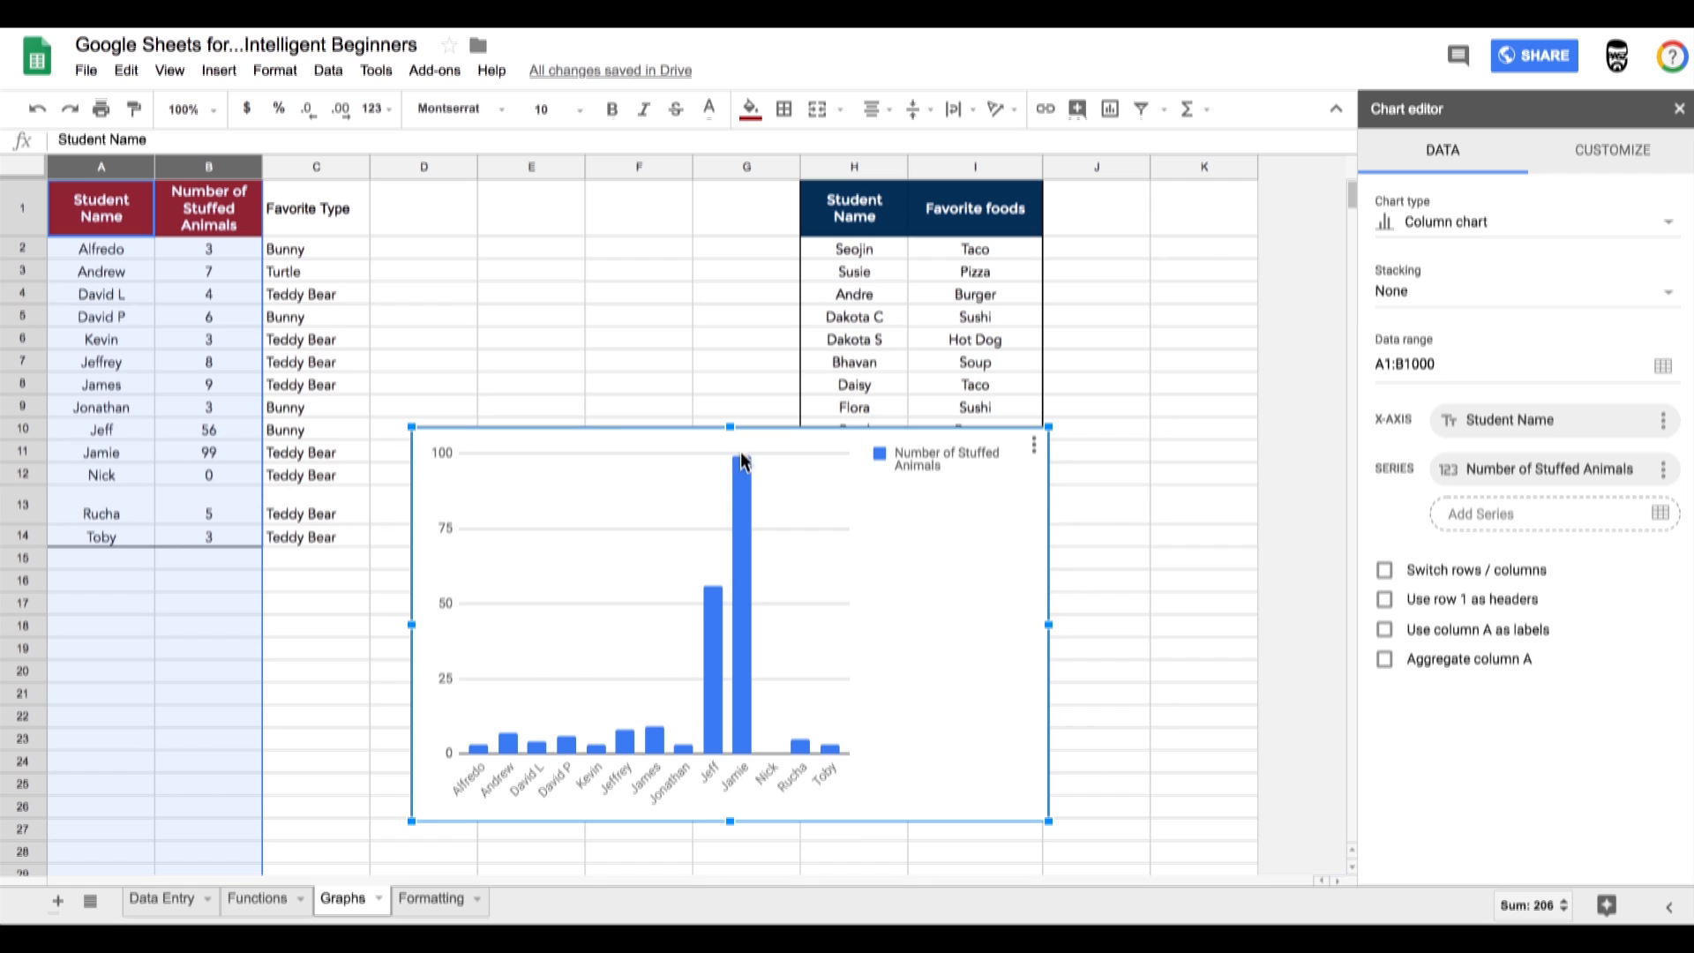
Change the number of stuffed animals to 9 in cell B11 and to 6 in cell B10.
mouse_move(747, 510)
click(208, 453)
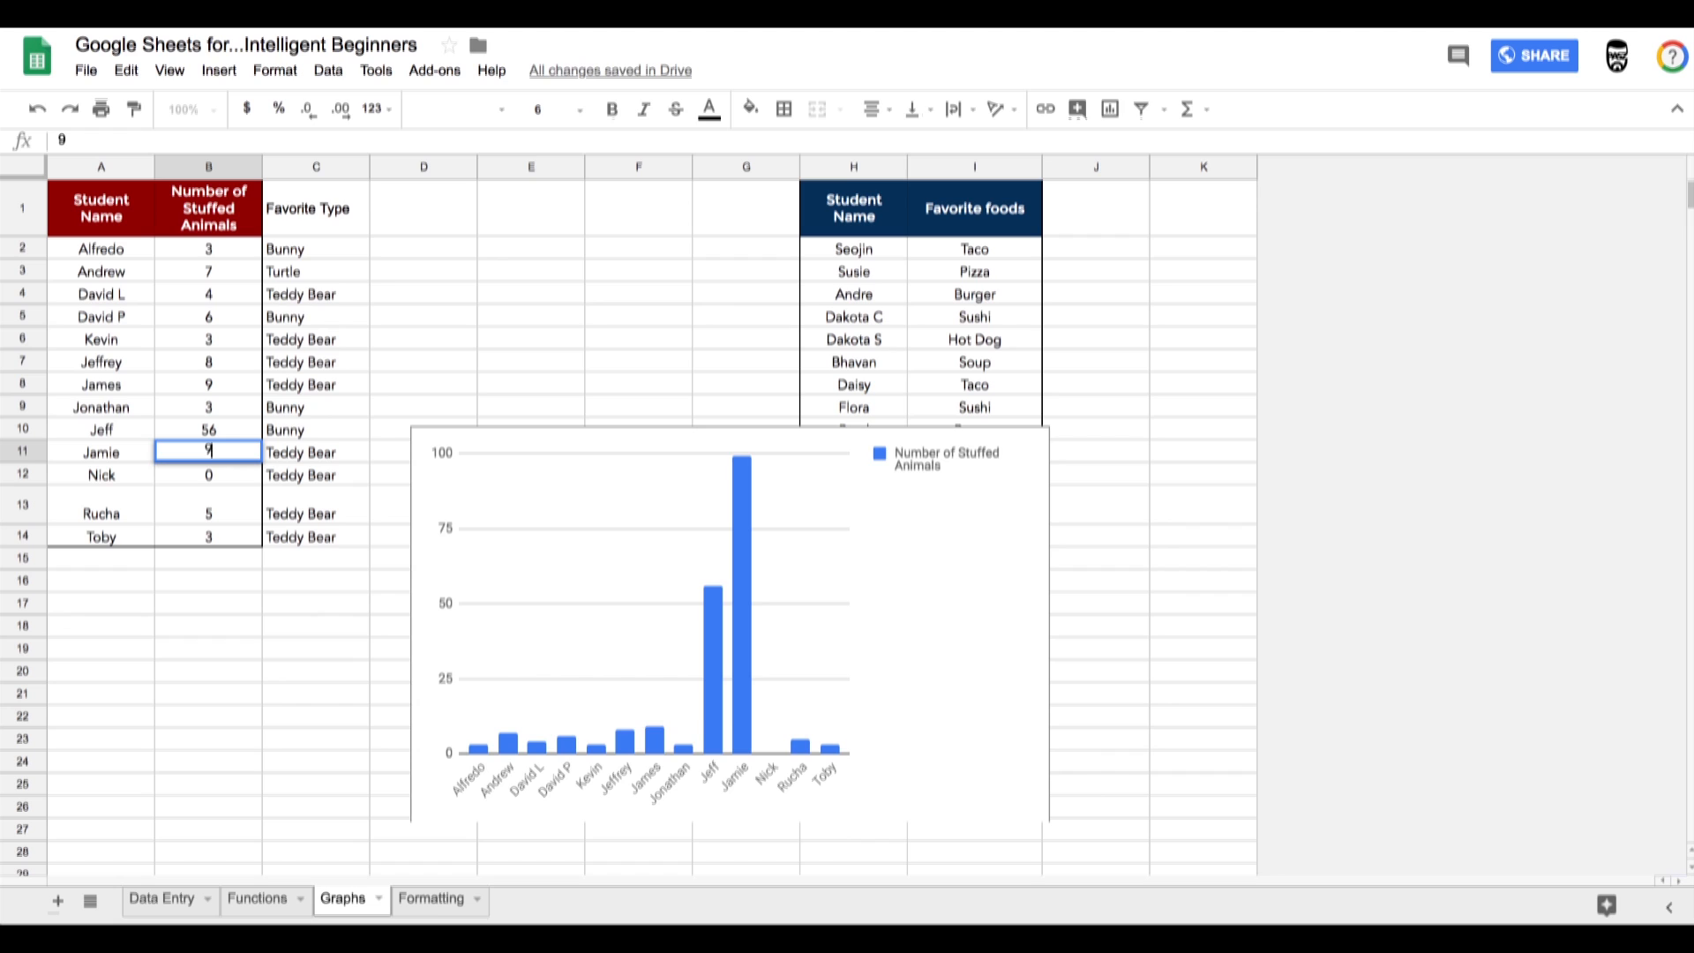
key(Return)
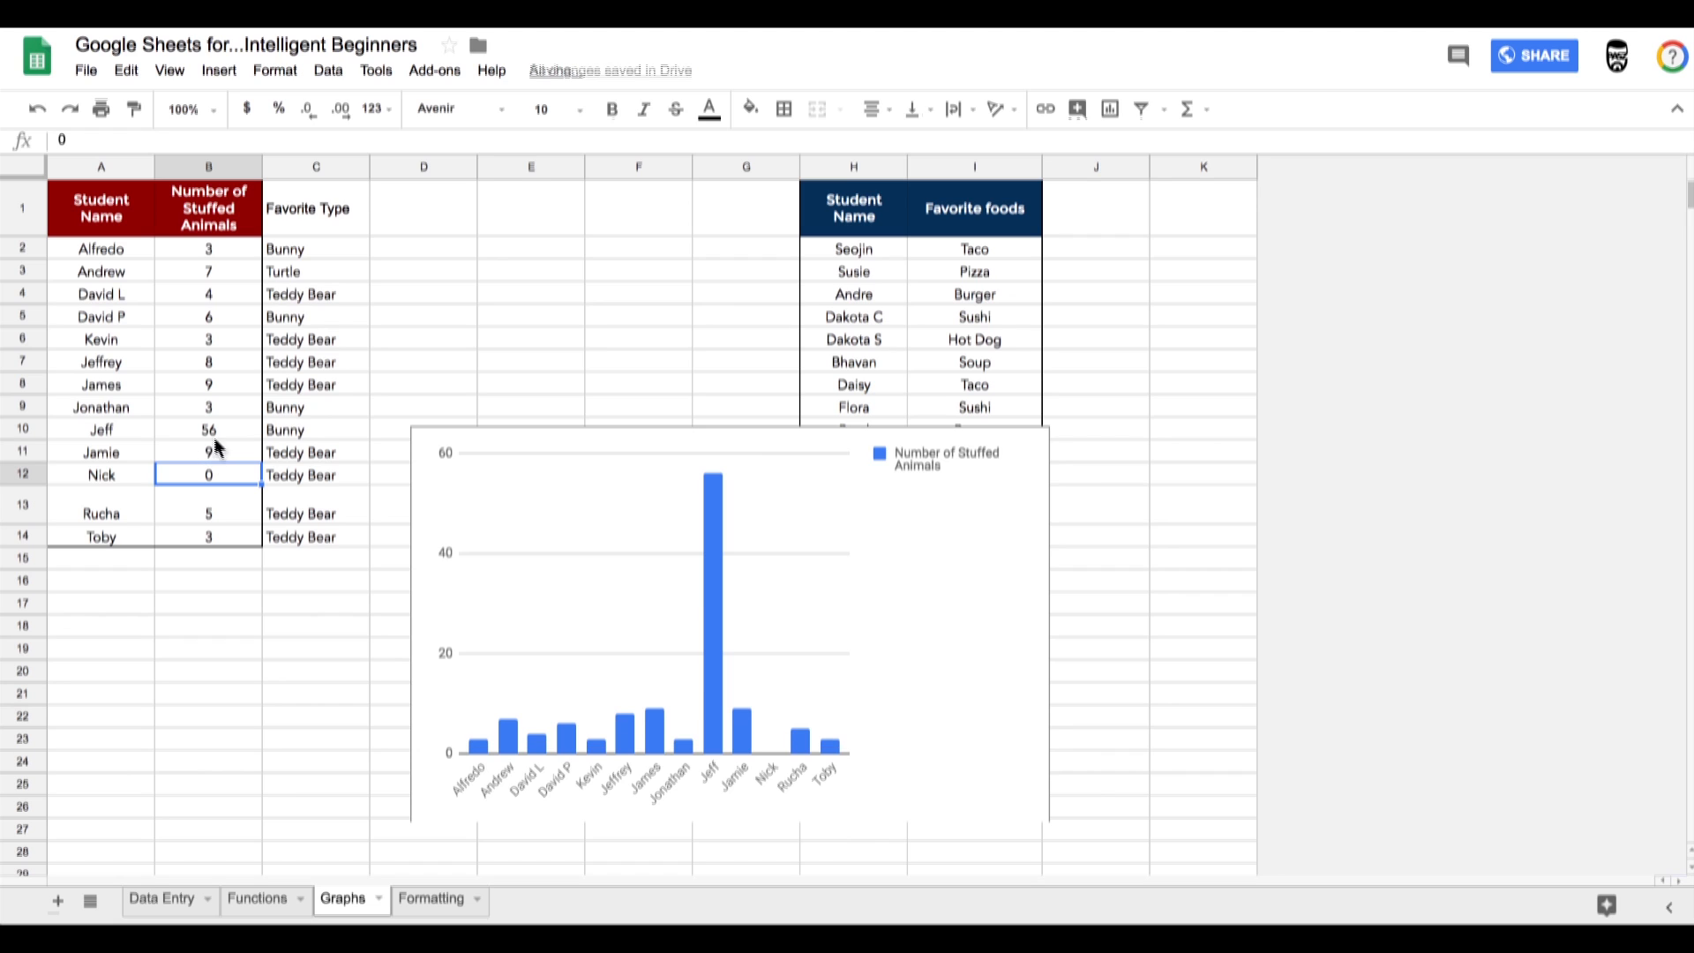
click(204, 427)
double_click(203, 427)
text(6)
key(Return)
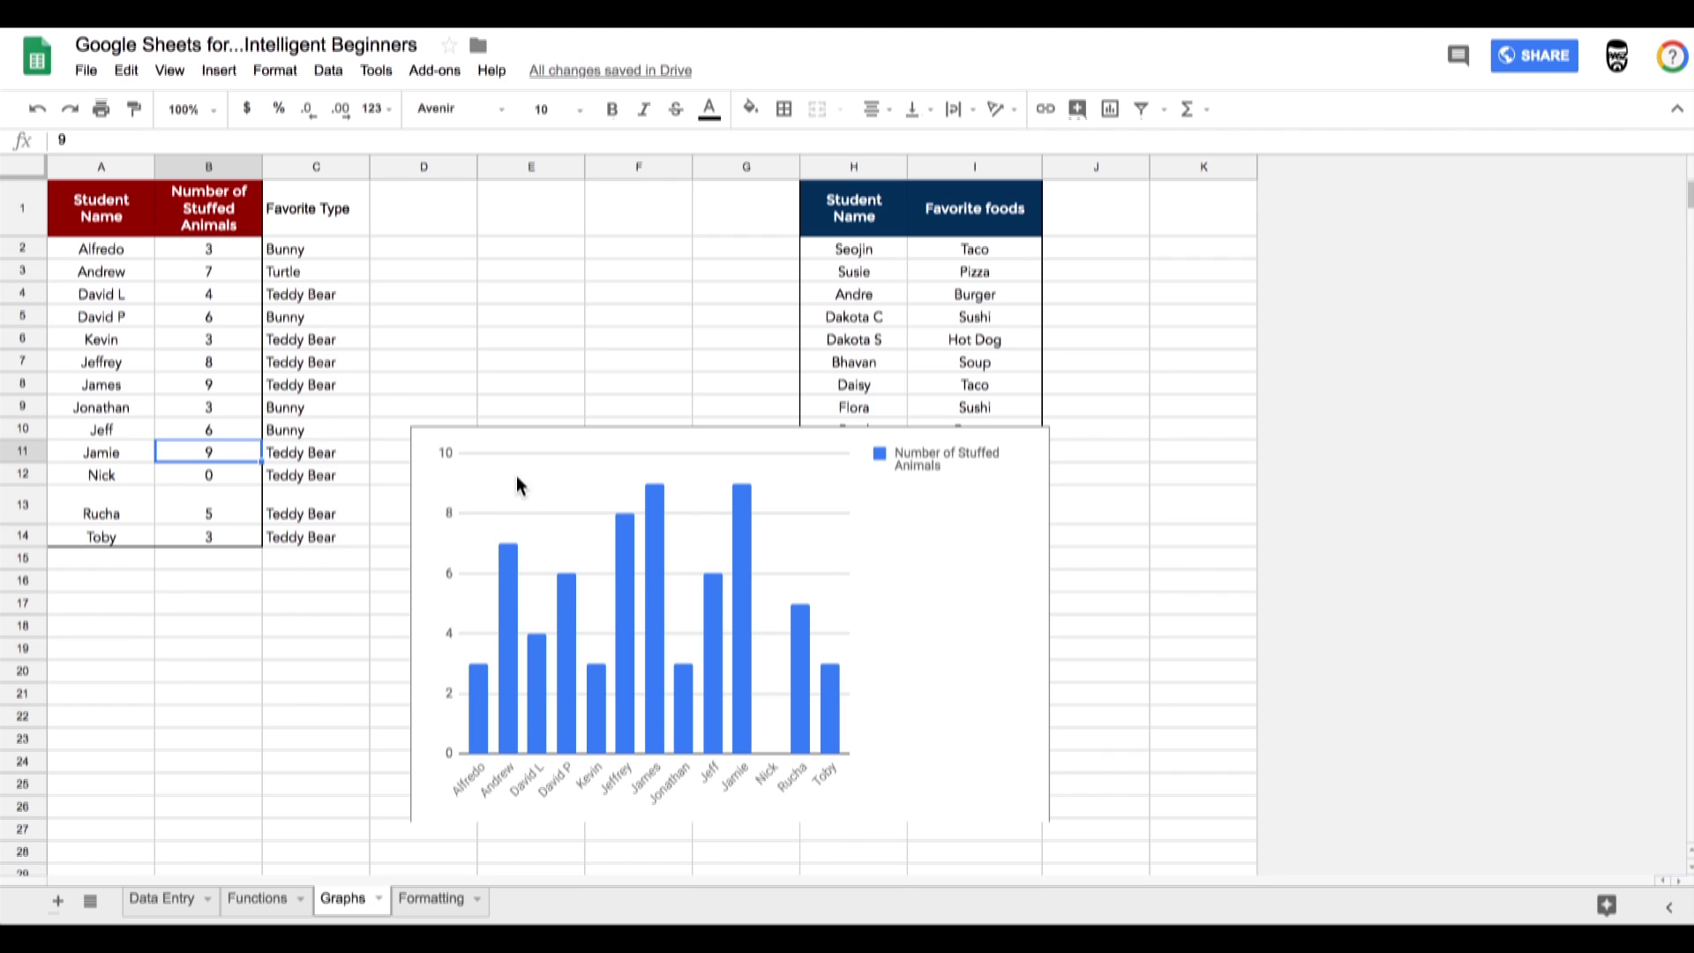
Open the column chart for editing and bring up its list of chart actions.
click(900, 518)
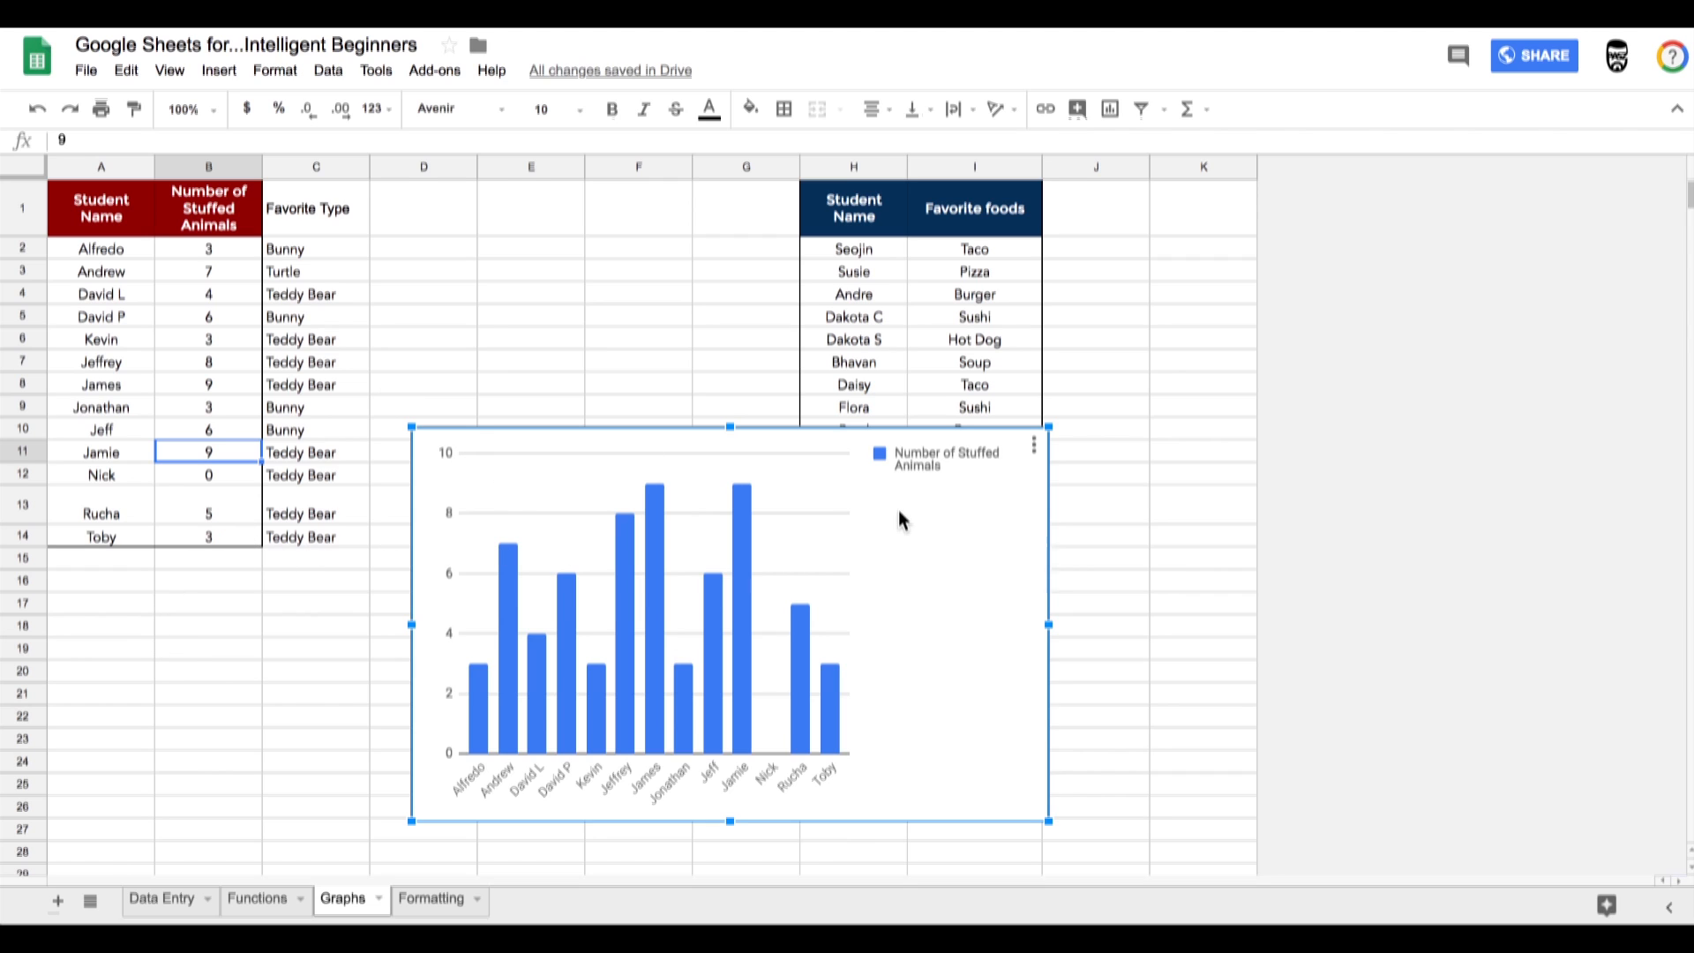
double_click(671, 455)
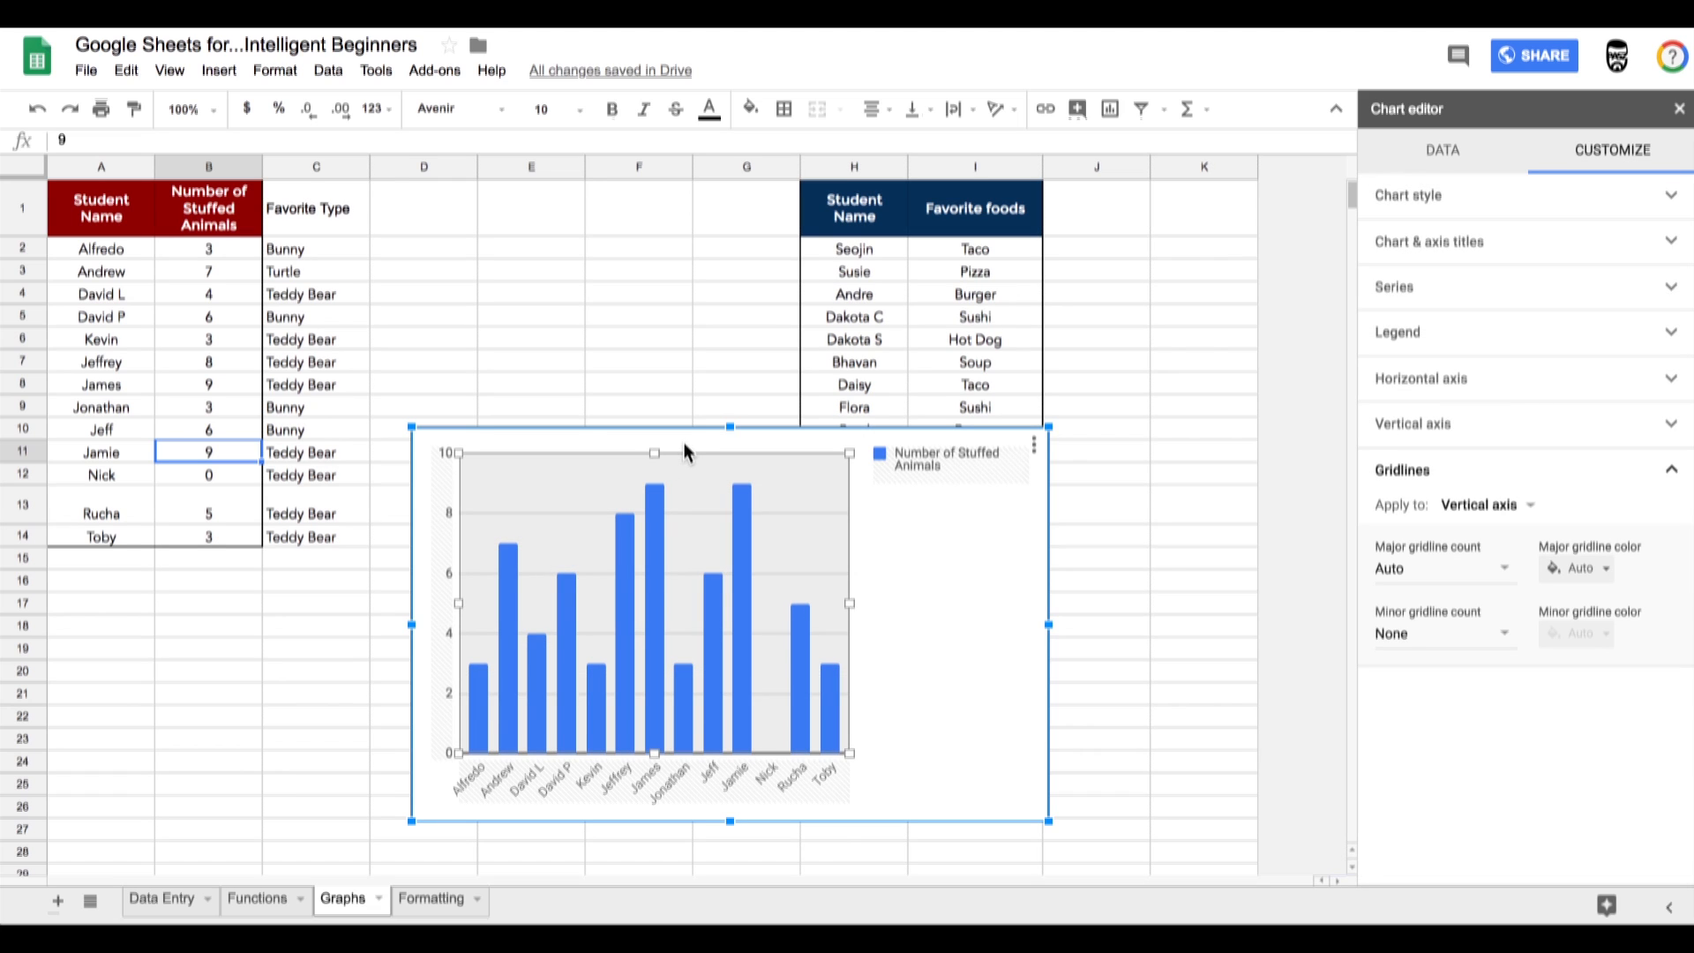
click(1033, 448)
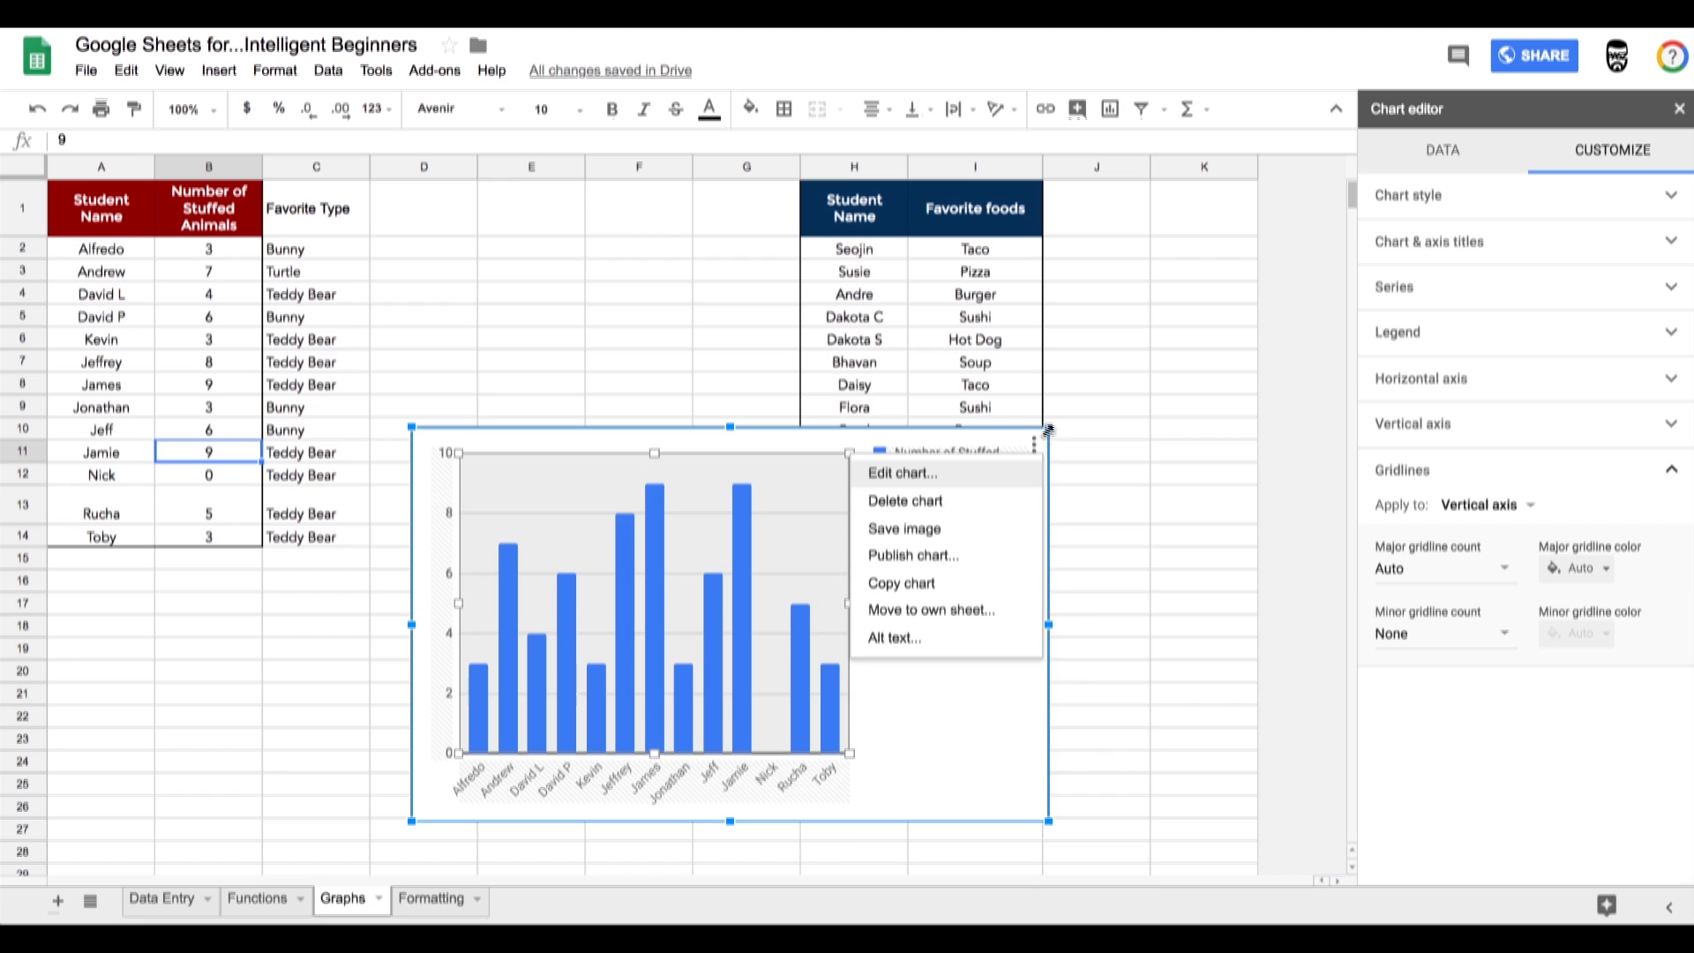
click(1030, 449)
click(1031, 448)
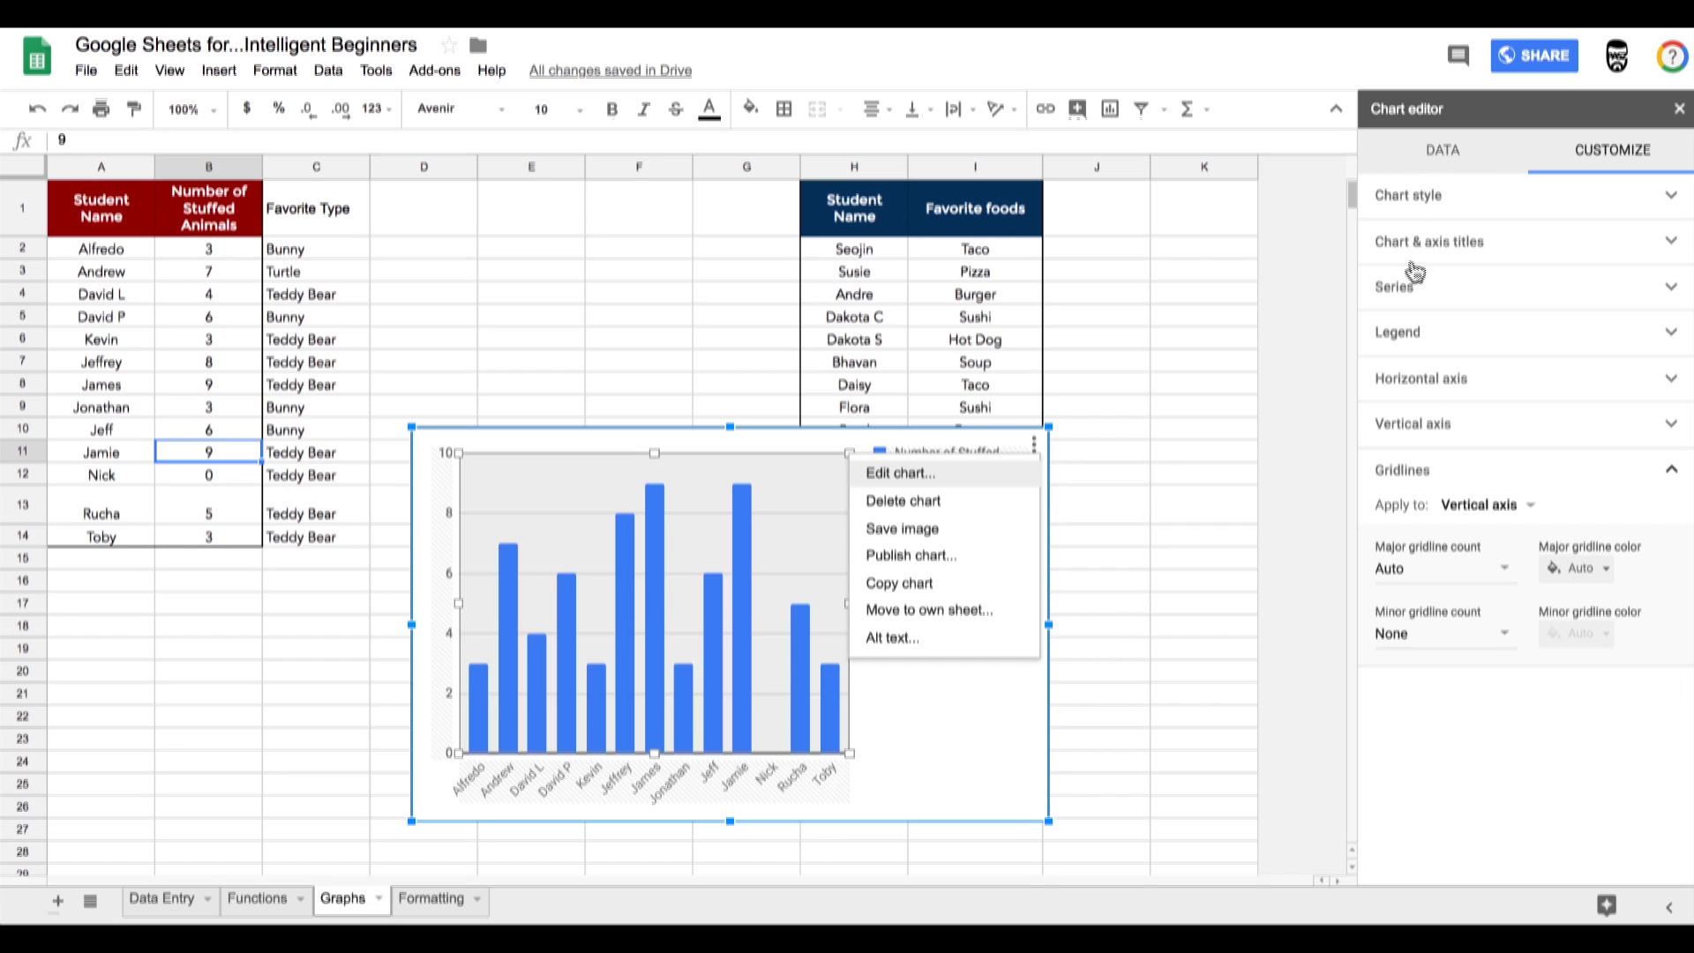
Look into the chart style settings and change the chart type to a flat pie chart.
click(1407, 198)
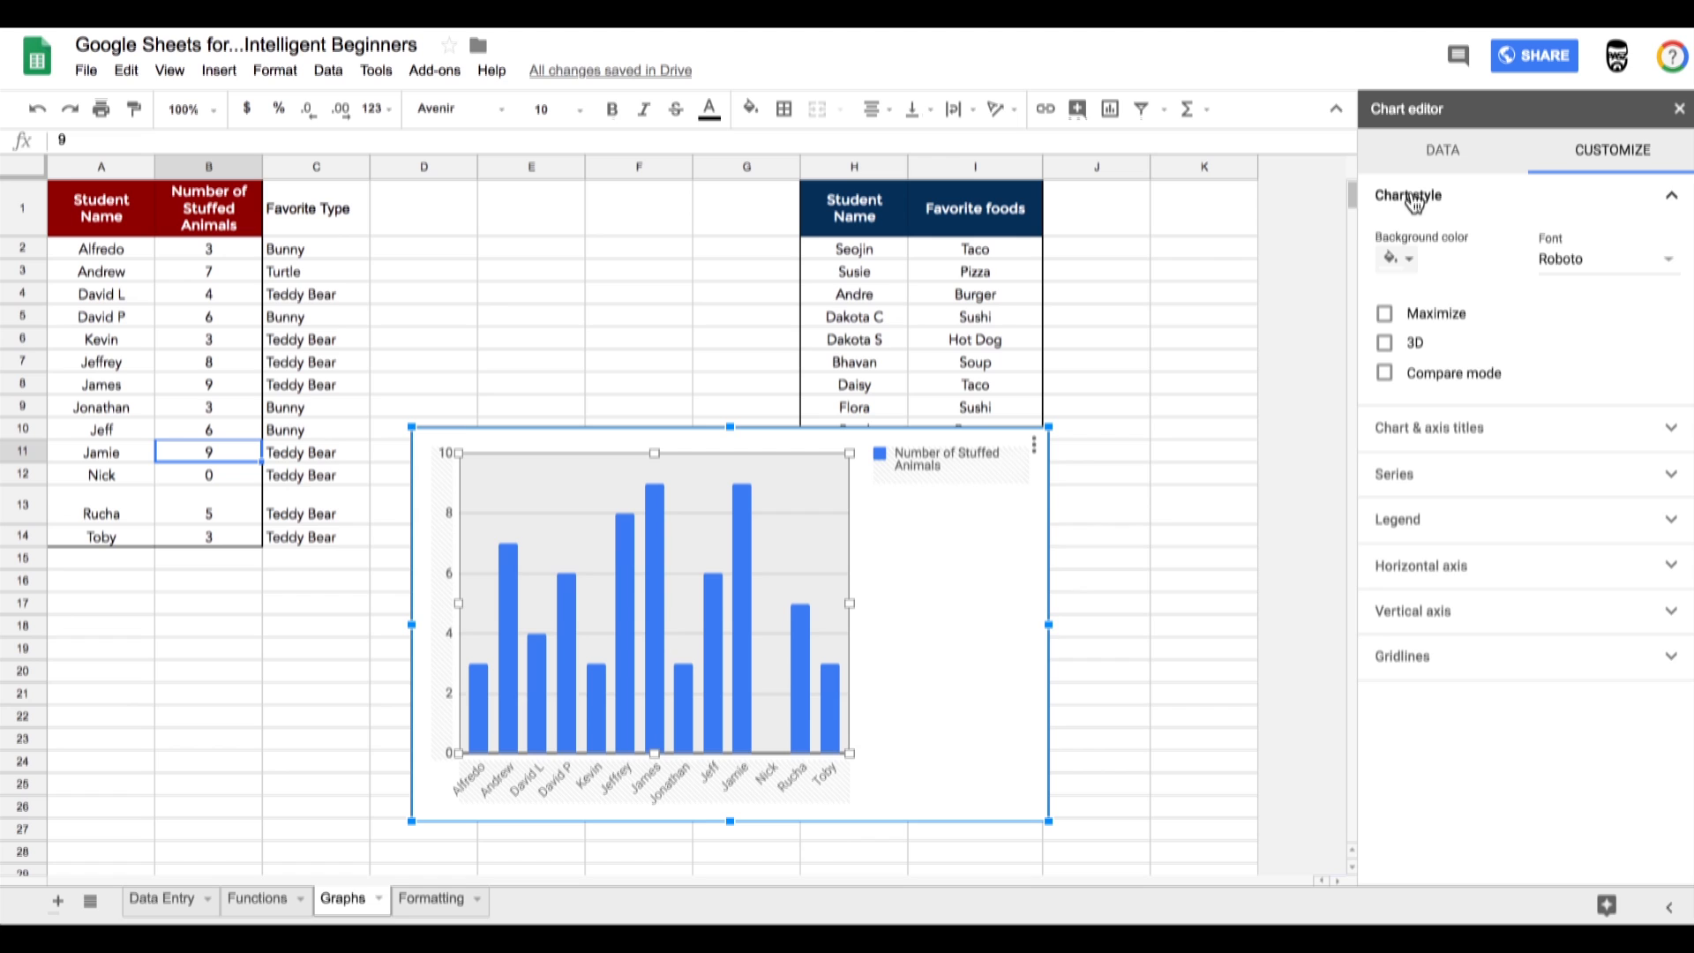
click(1418, 201)
click(1418, 201)
click(1408, 164)
click(1431, 219)
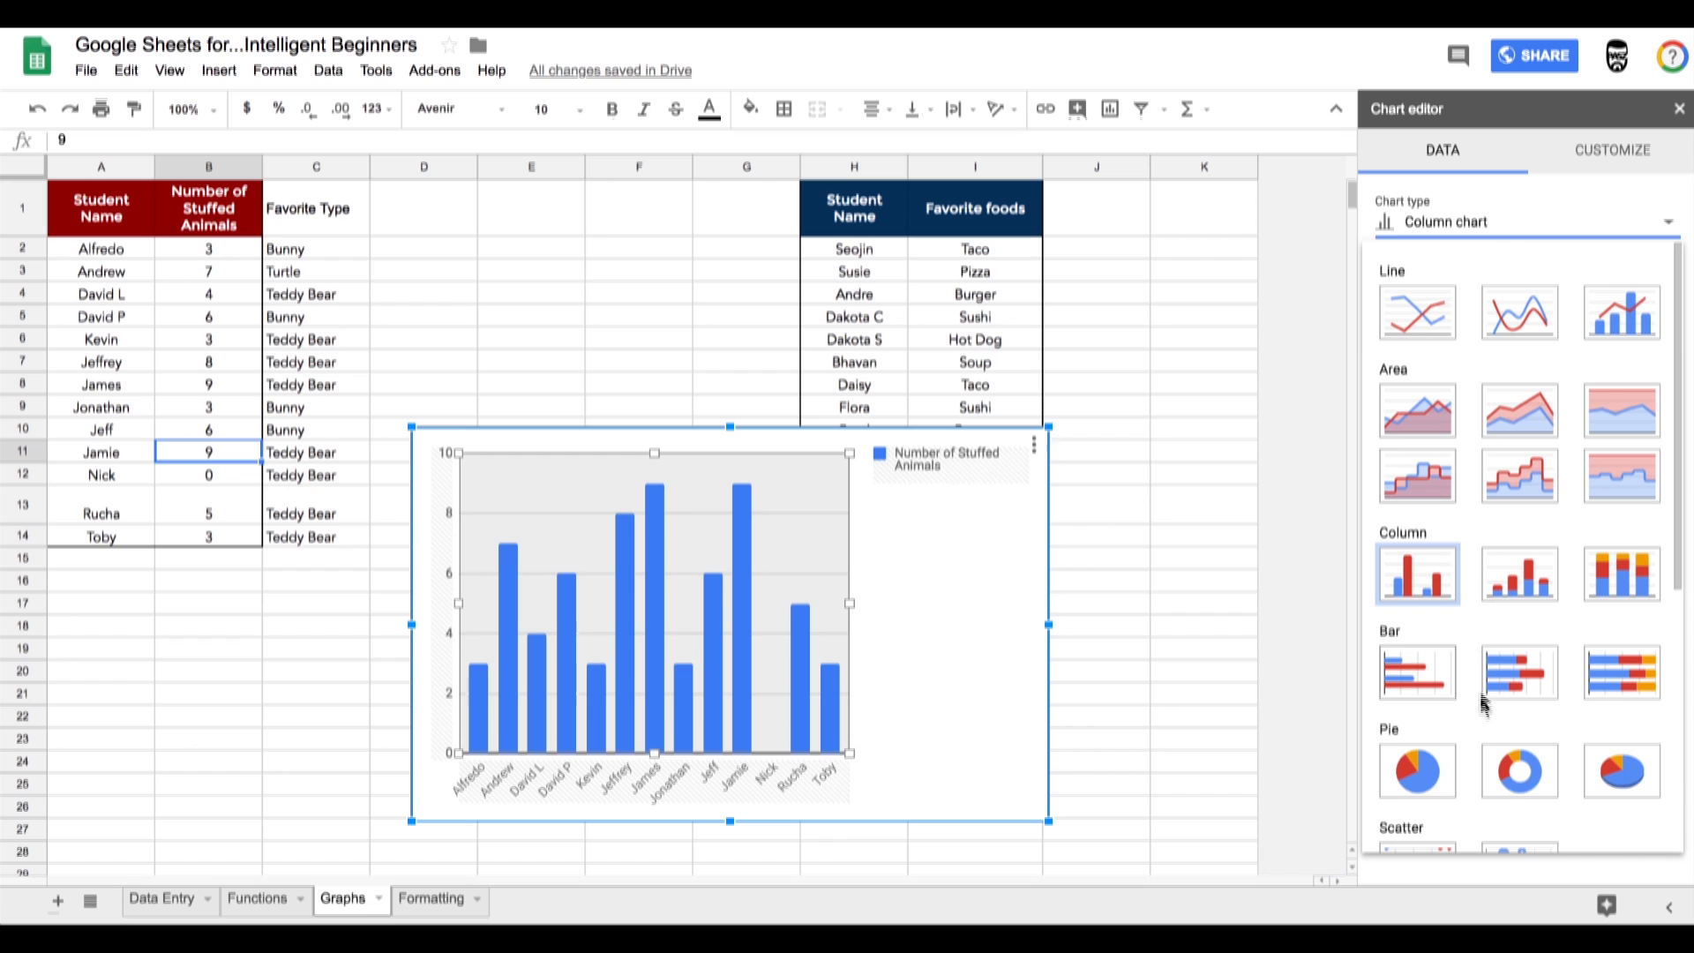
click(1423, 766)
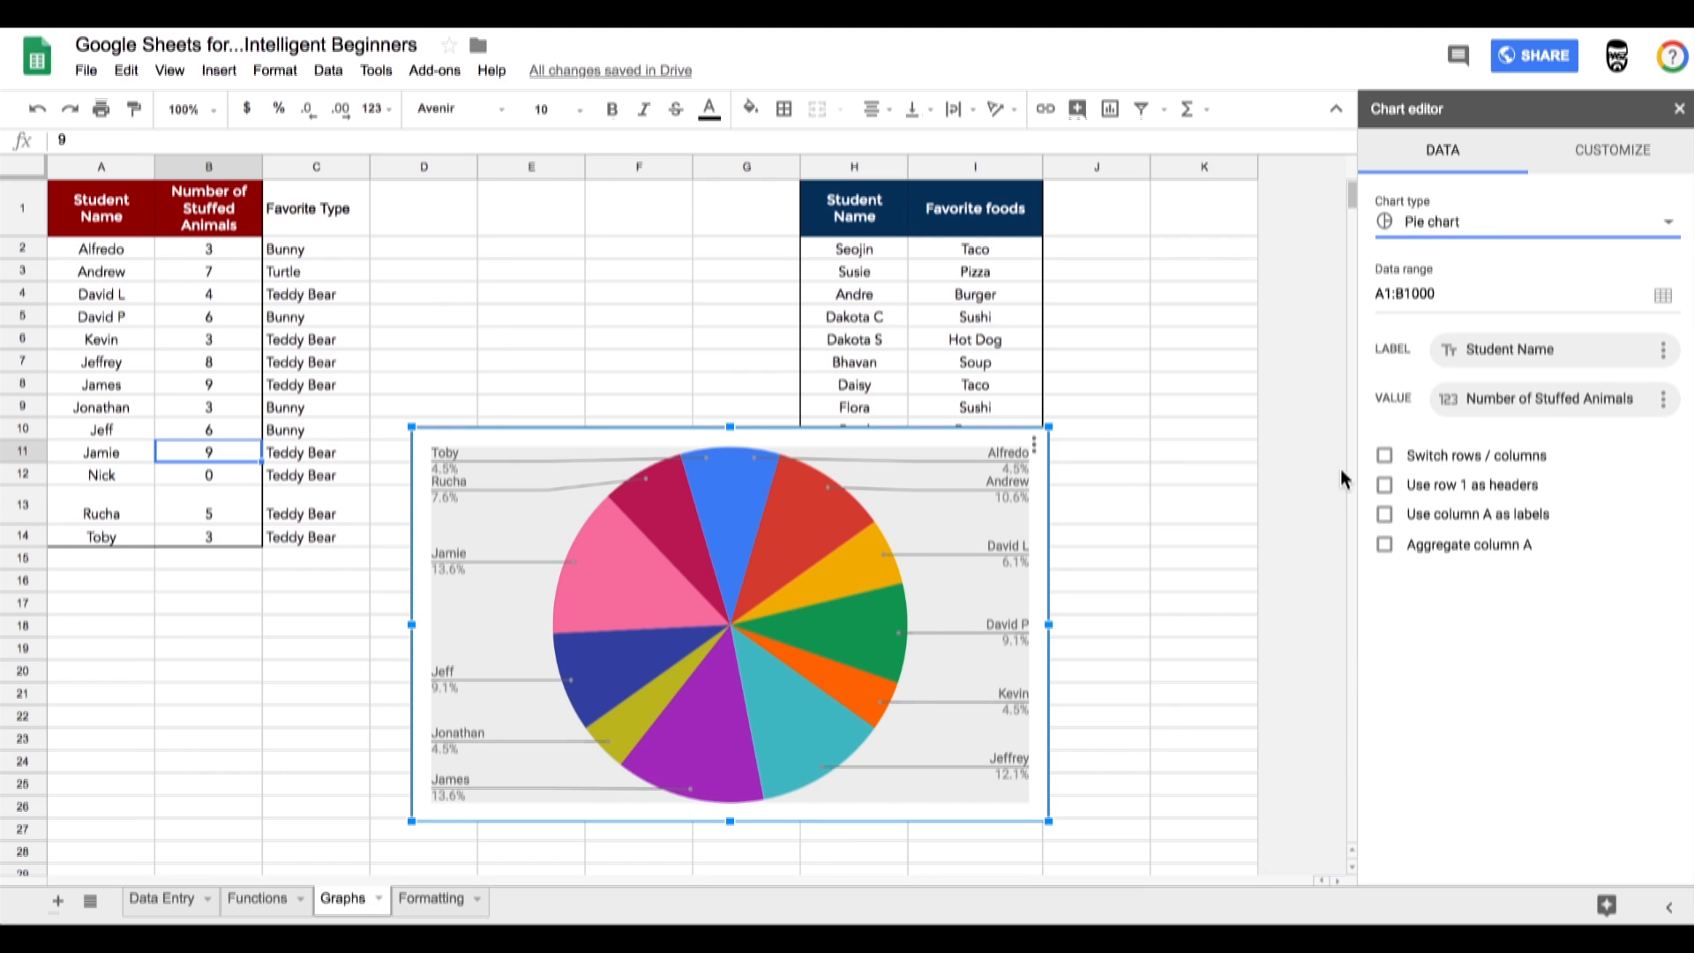
Change the chart type to a 3D pie chart.
click(1436, 228)
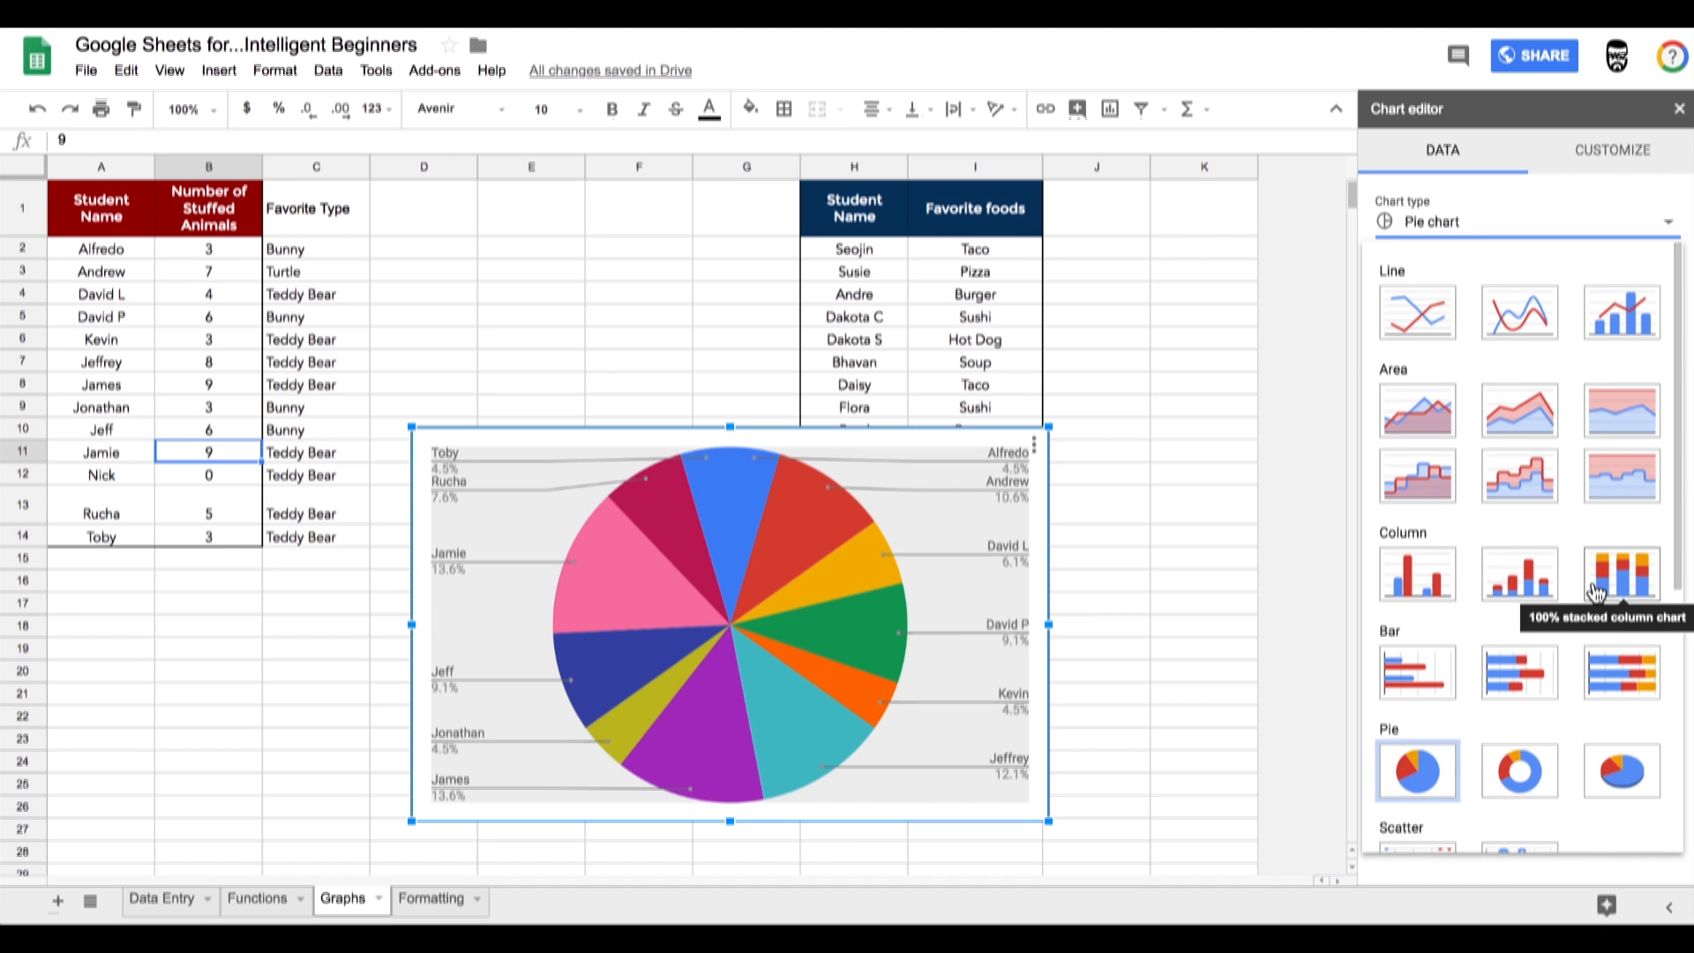
scroll(1596, 592, down, 3)
scroll(1592, 581, down, 2)
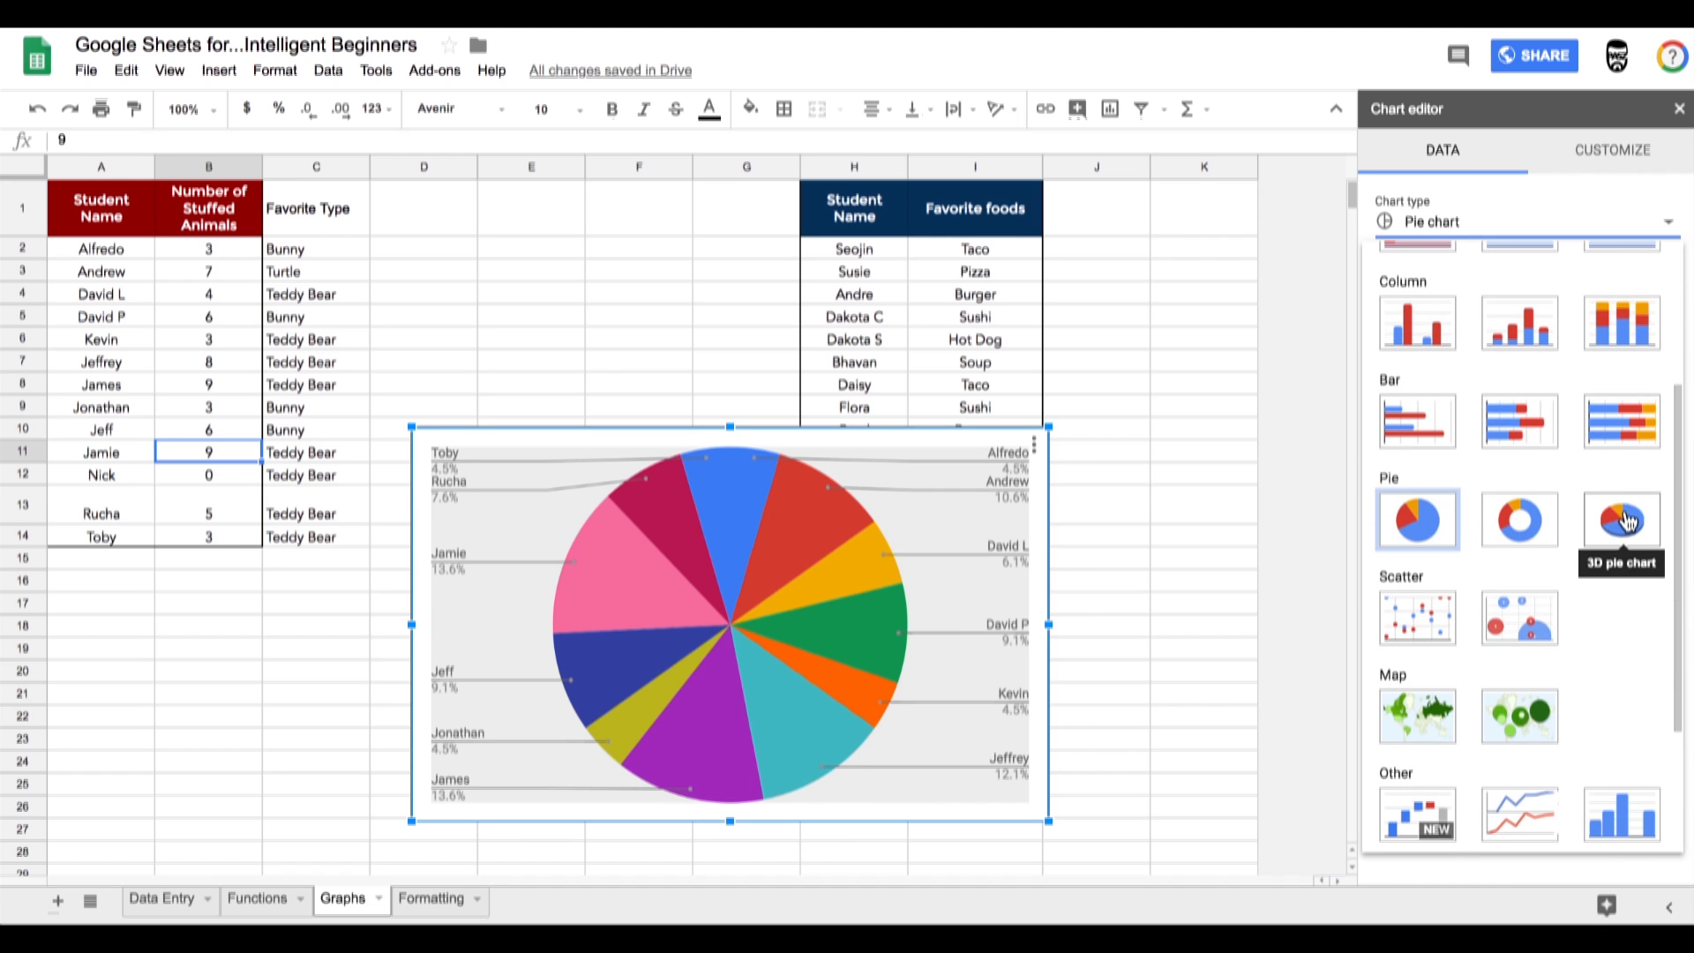
click(1622, 516)
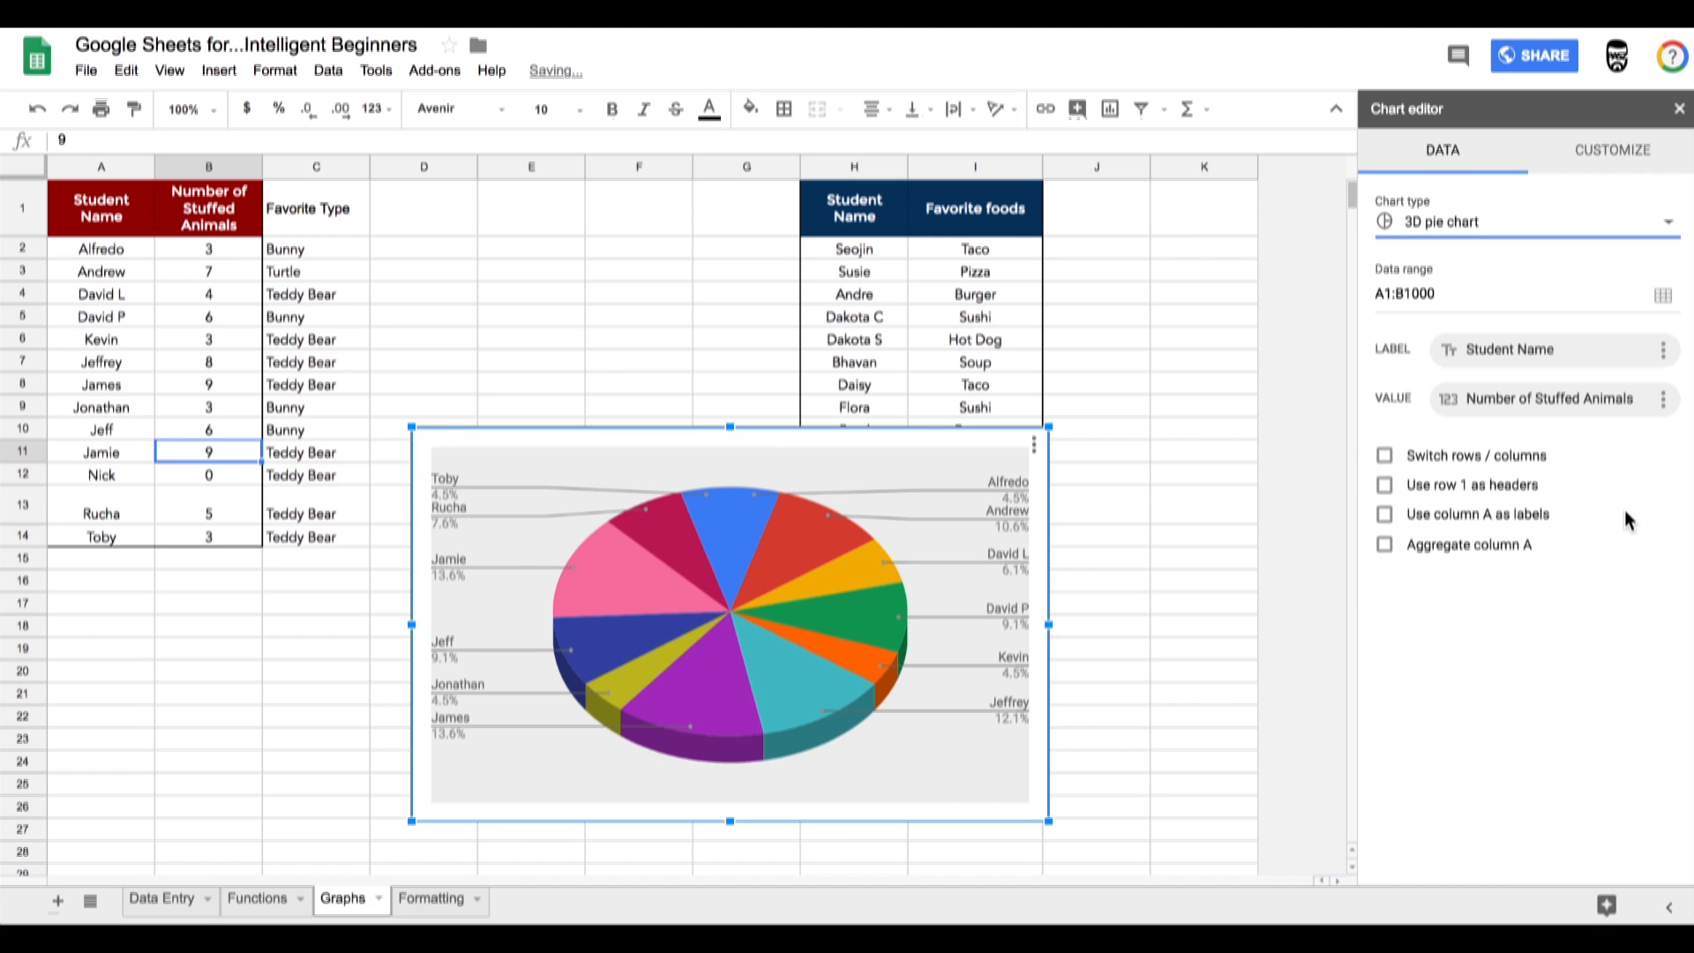
click(1444, 223)
scroll(1480, 530, down, 5)
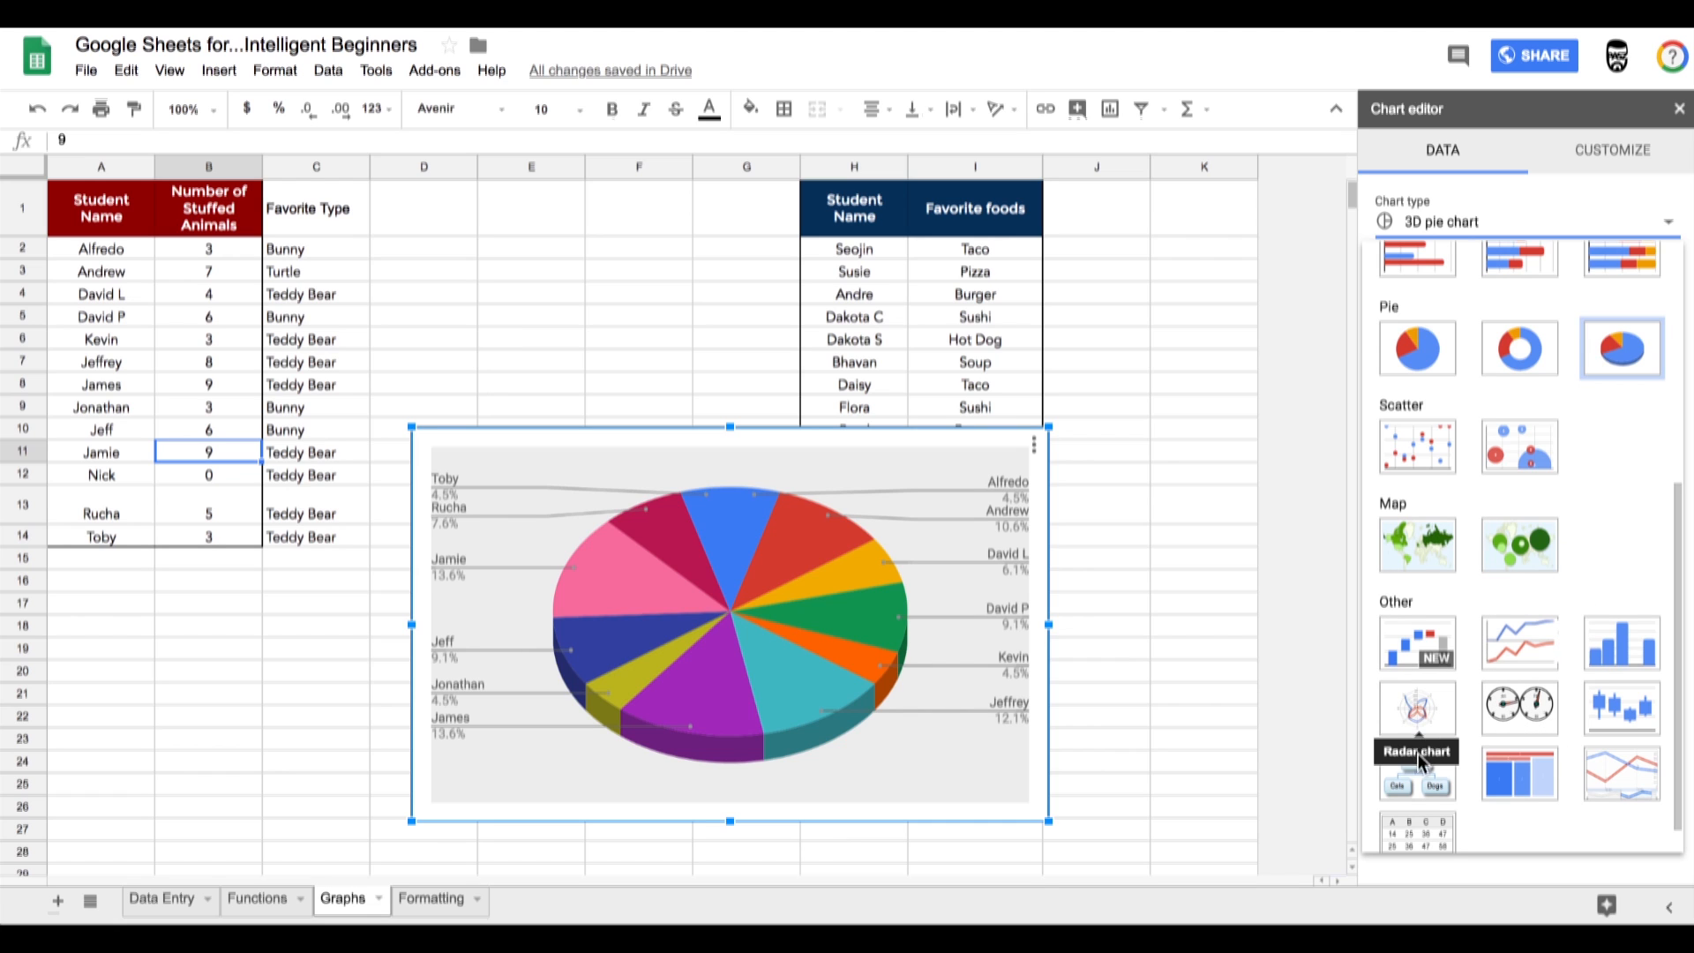
scroll(1421, 778, down, 1)
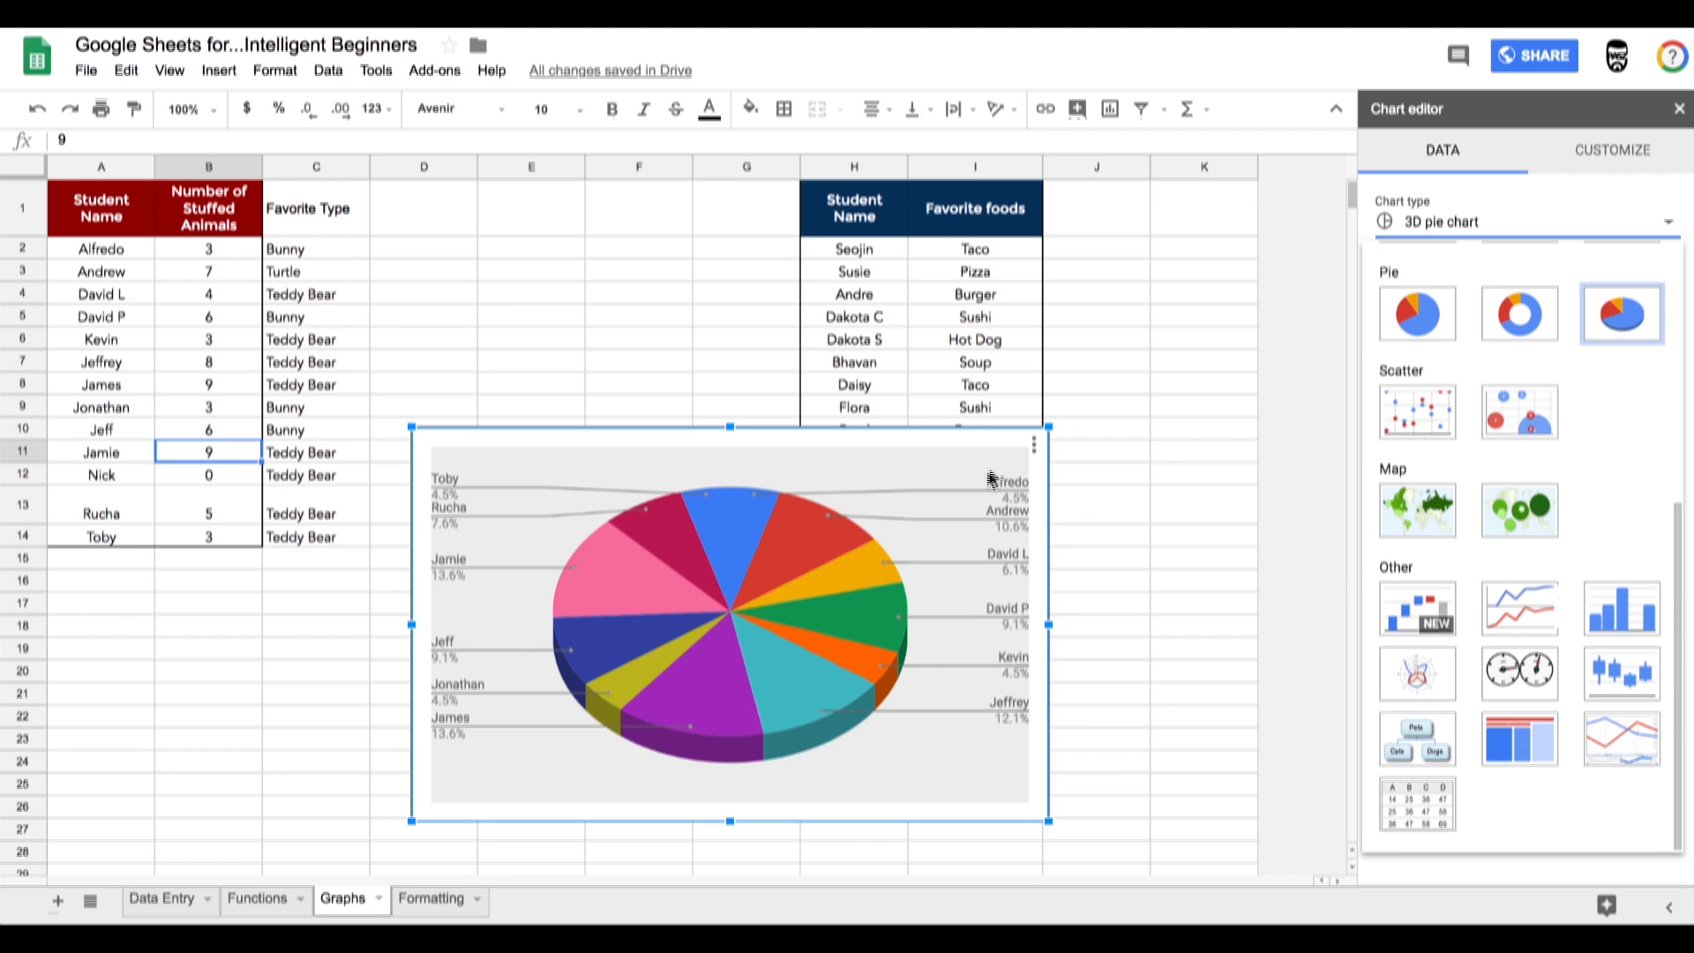
Shrink the 3D pie chart and move it directly below the stuffed animals table.
drag(1048, 427, 957, 483)
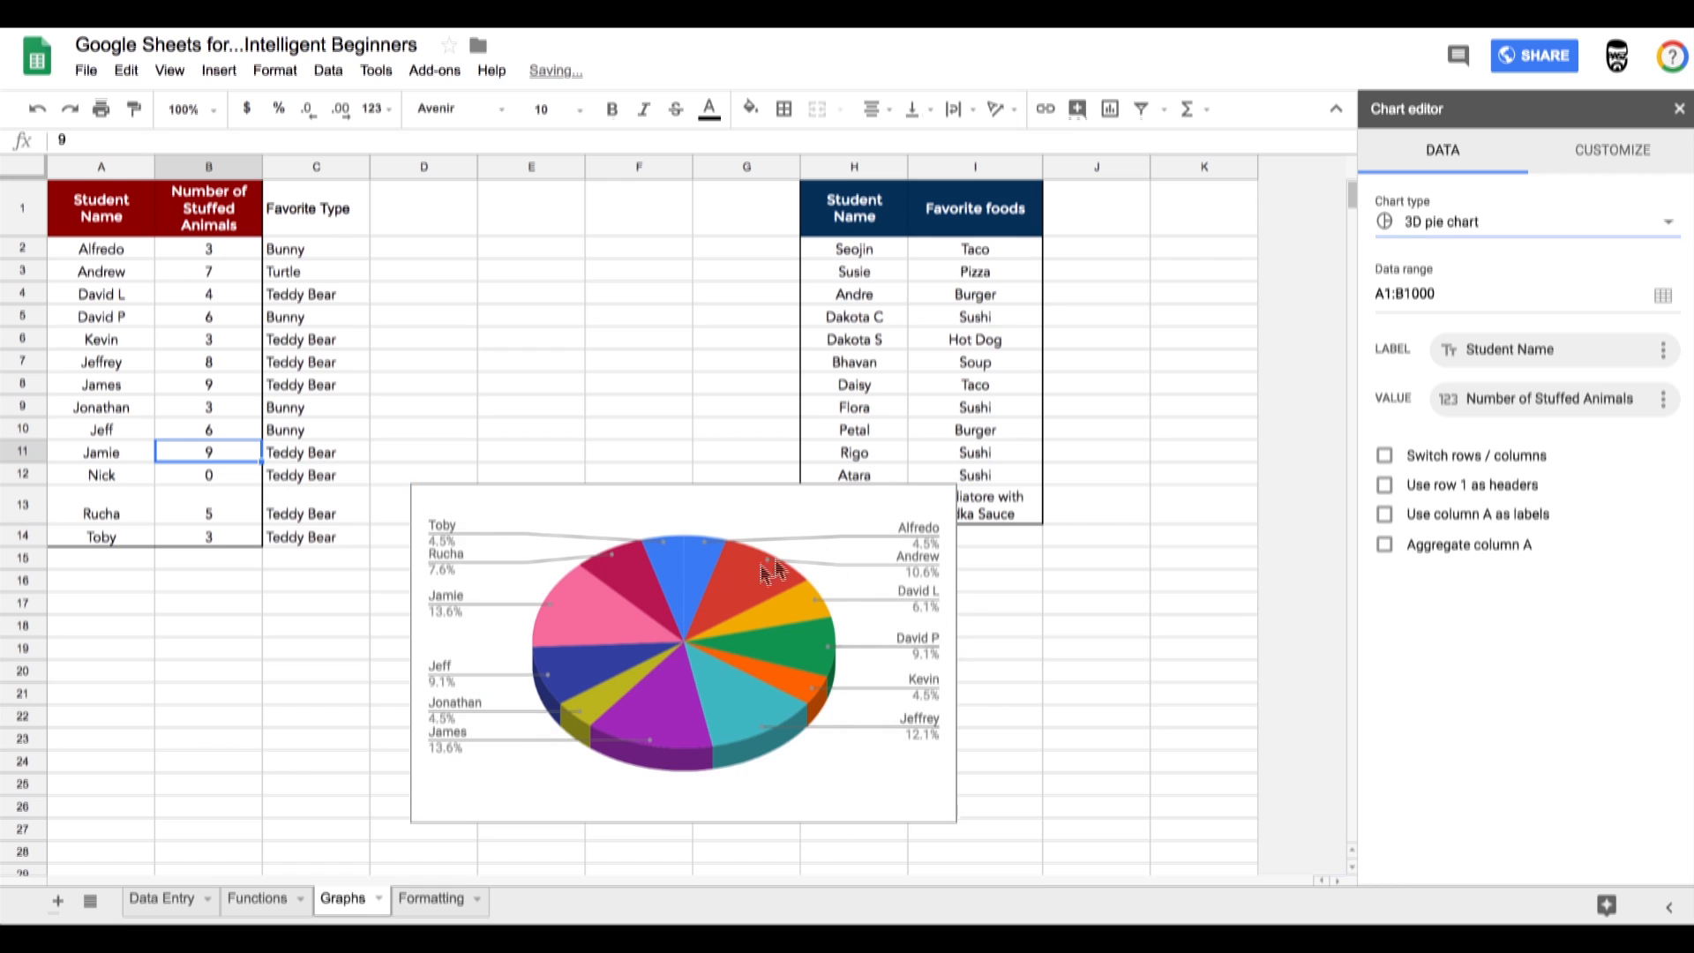
drag(589, 638, 230, 707)
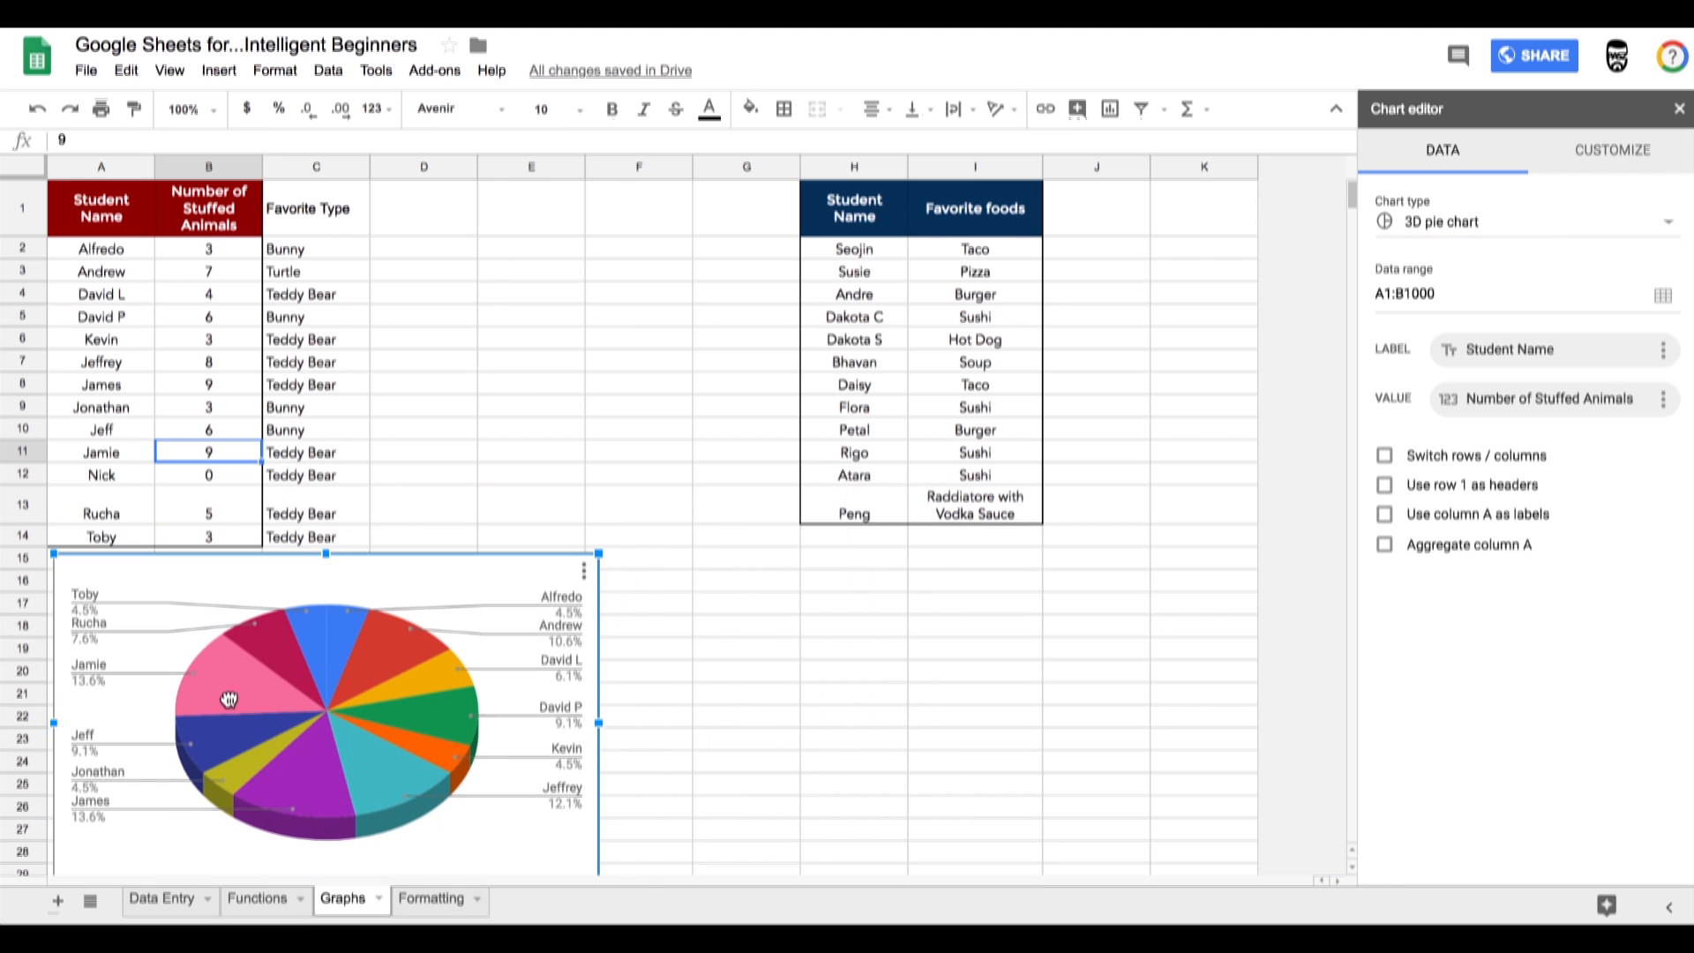
Give the pie chart a black background and set its font to Wide.
click(1594, 156)
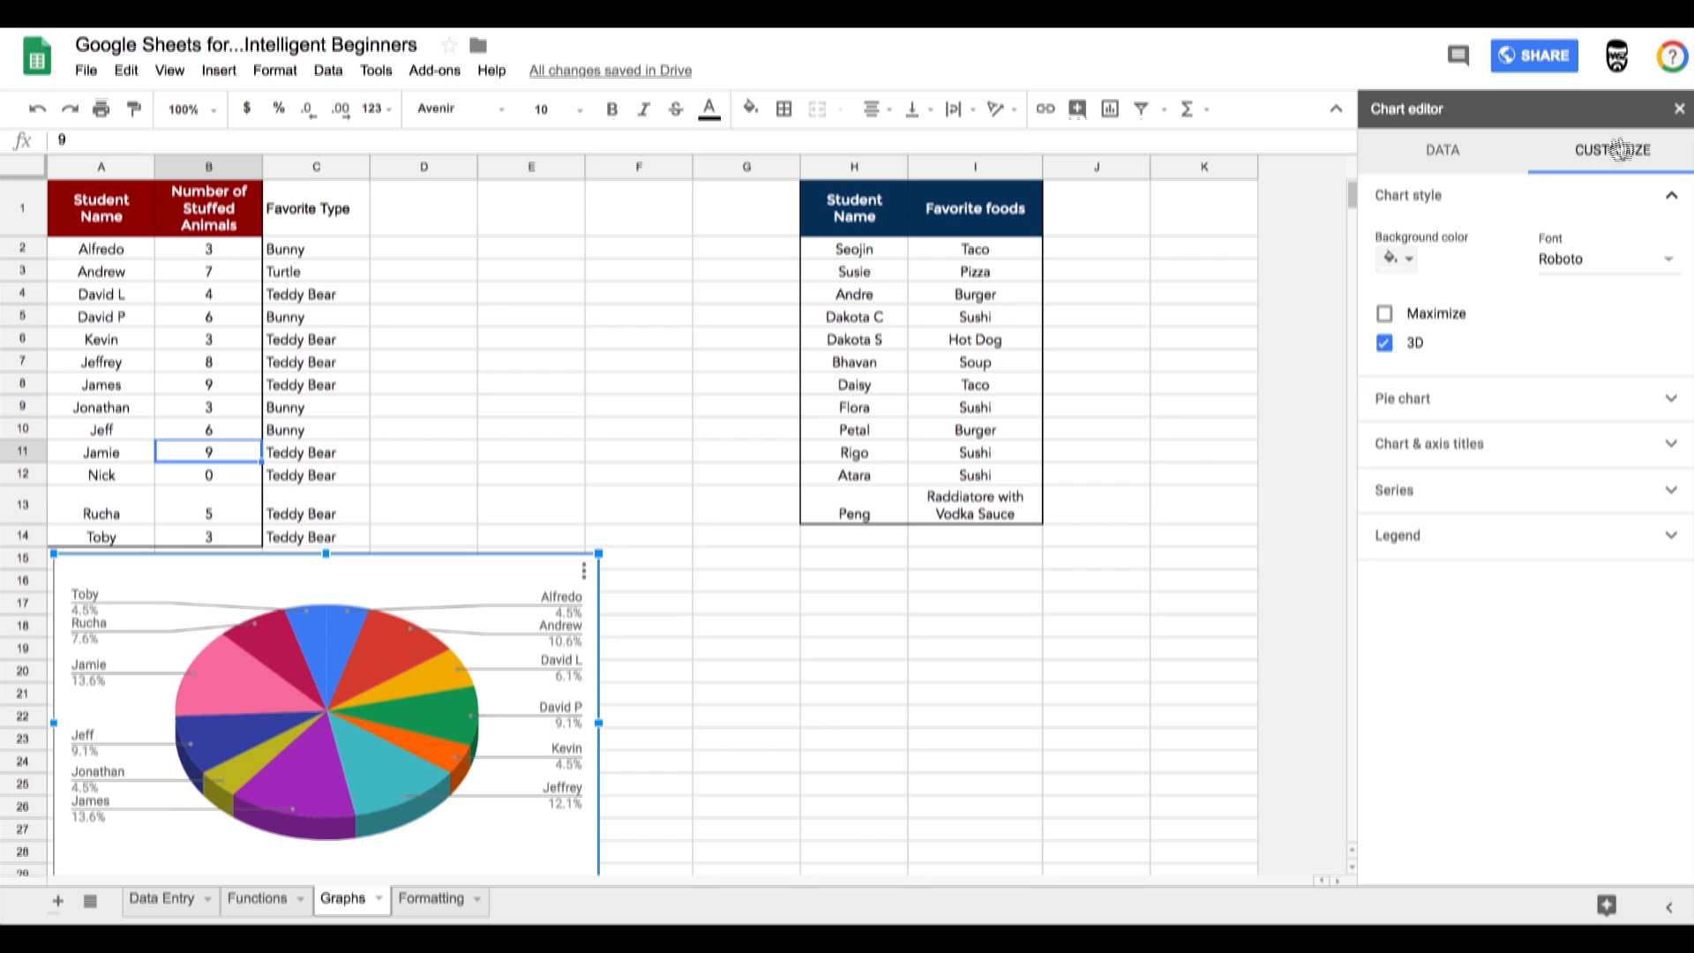
click(1403, 259)
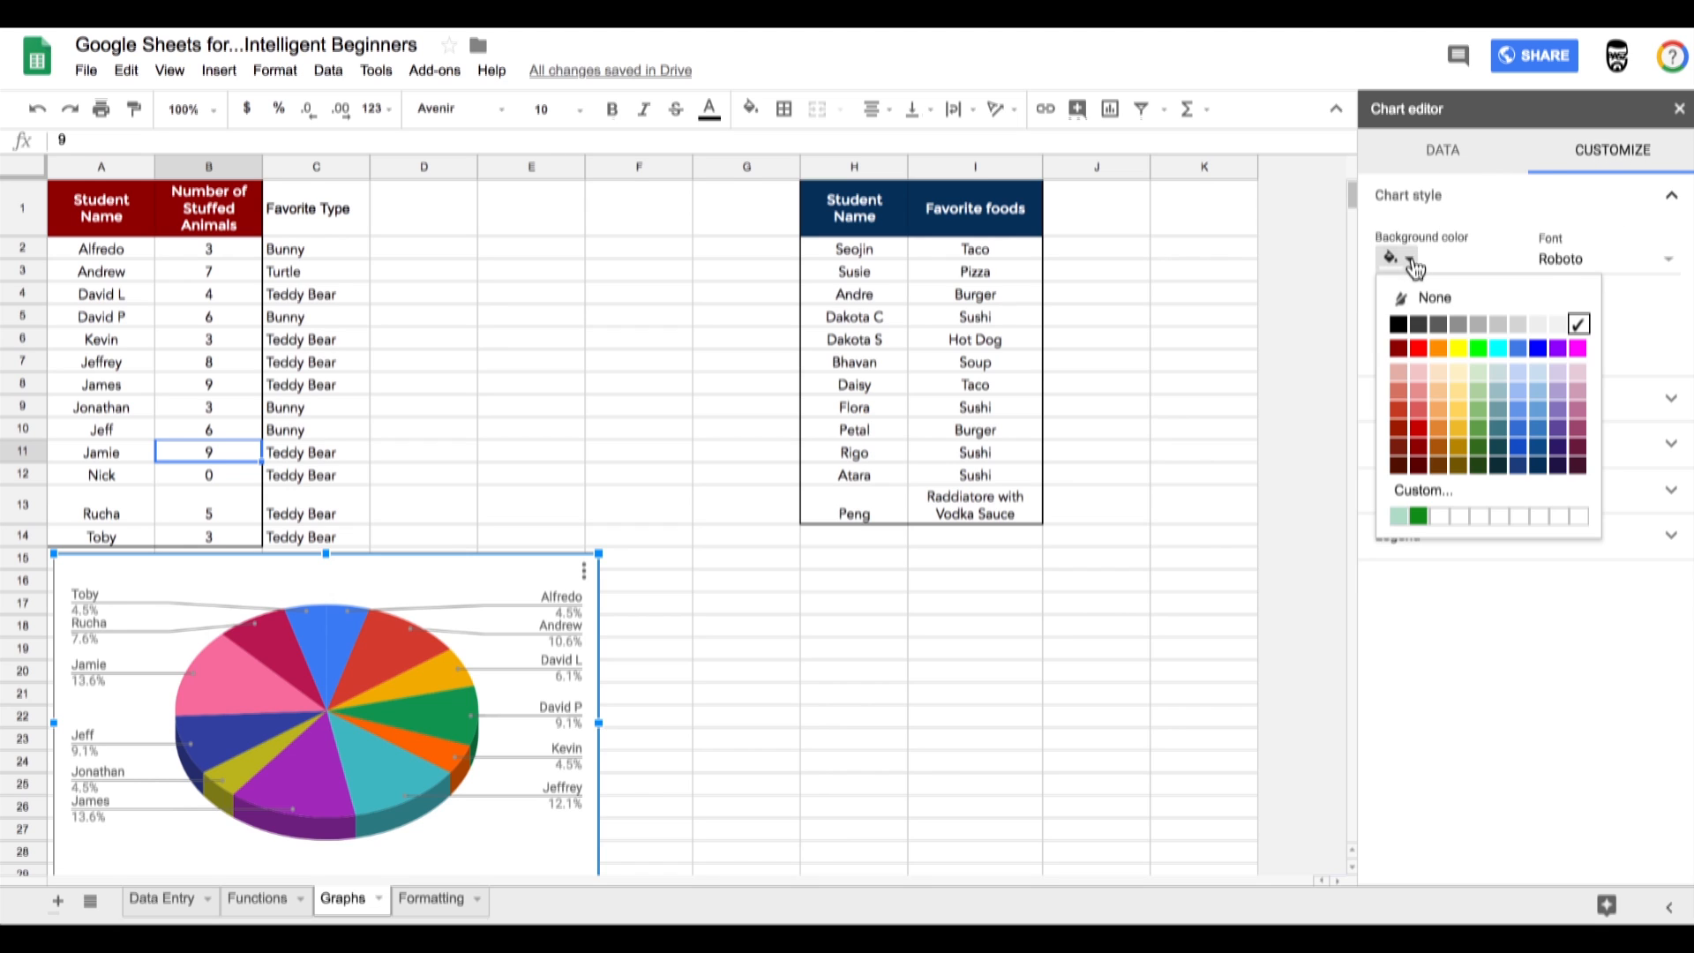
click(1402, 326)
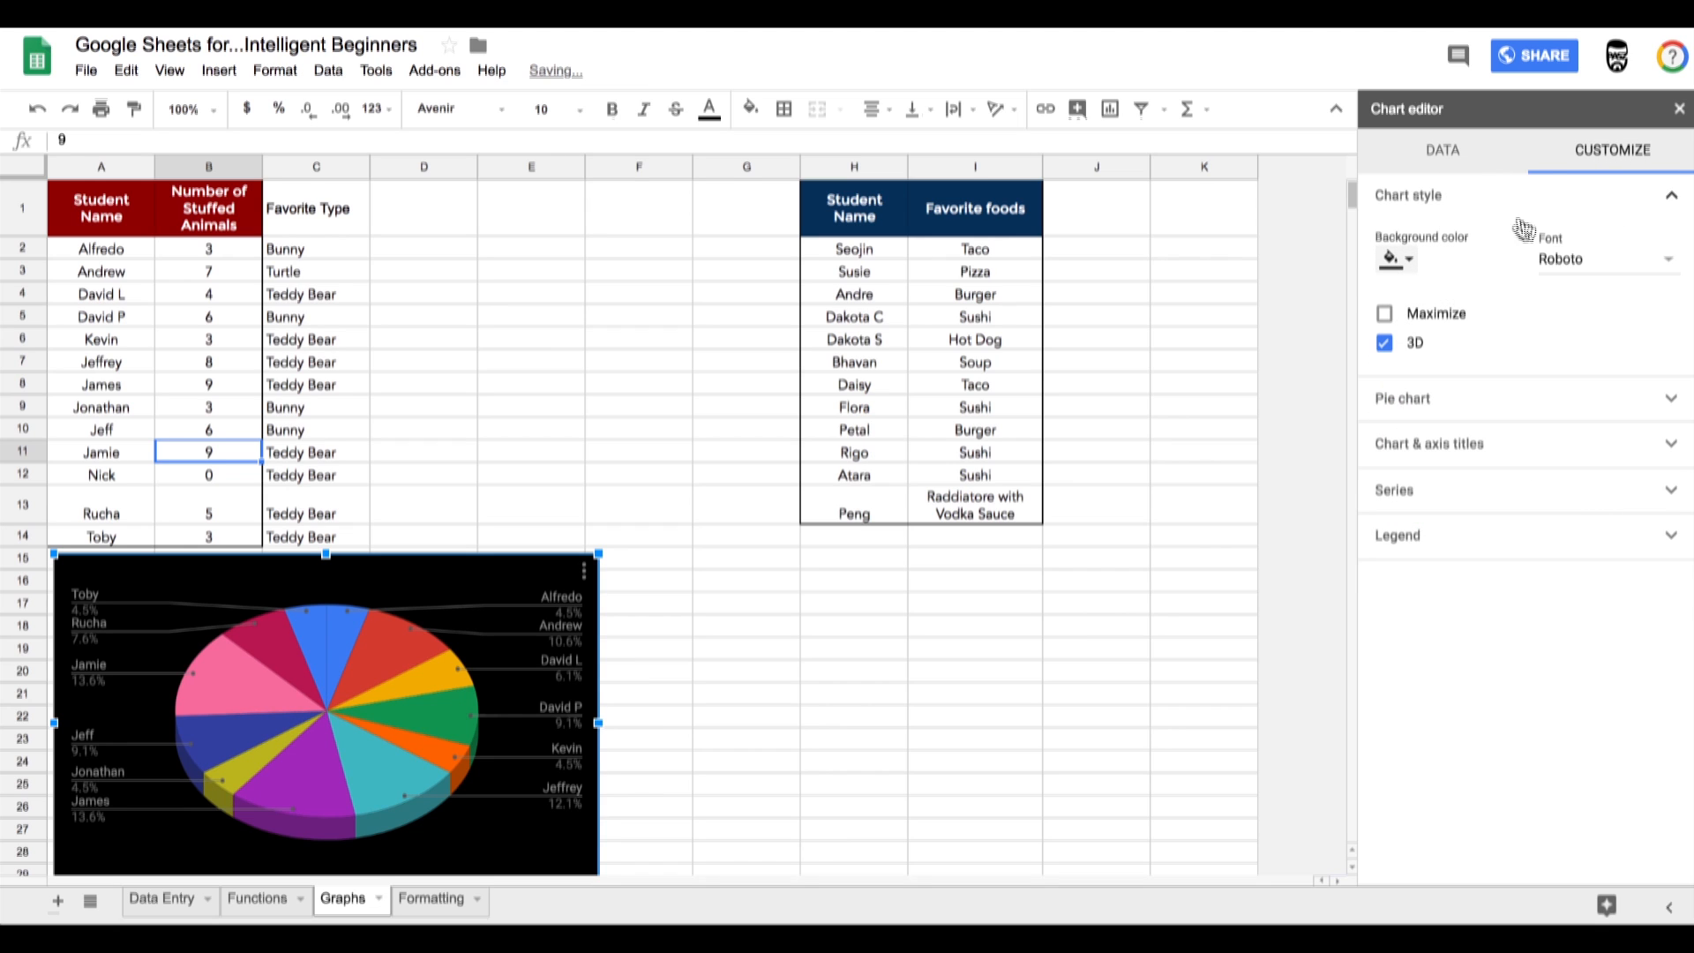
click(1566, 259)
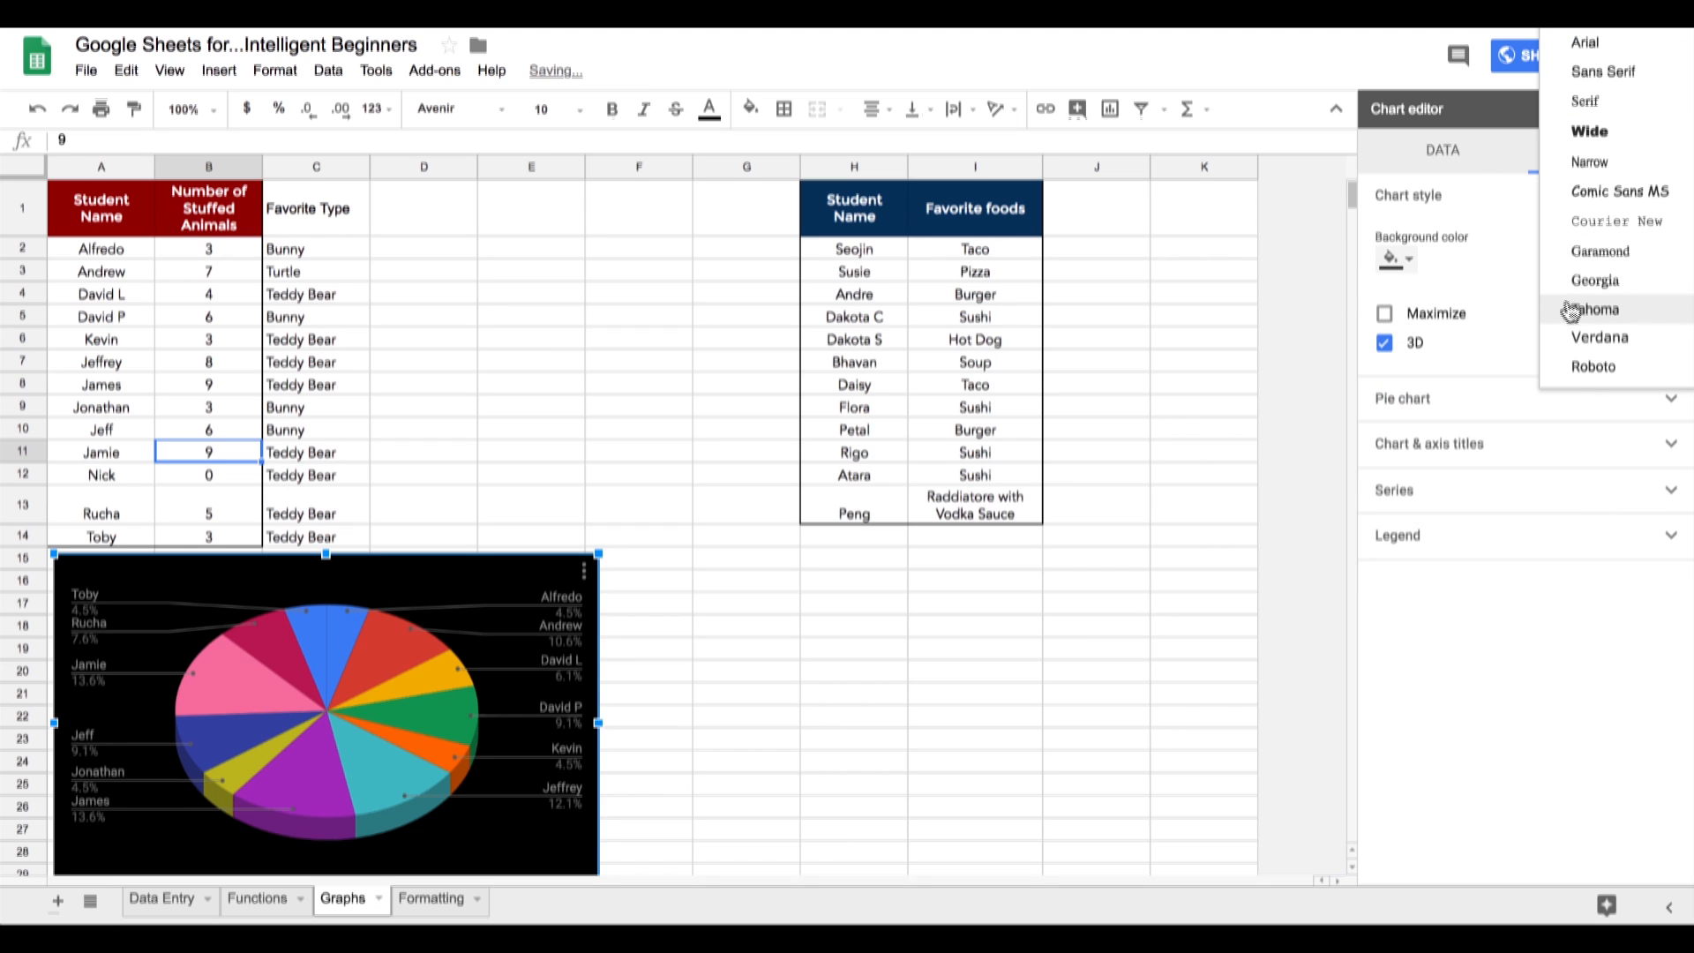
click(1589, 130)
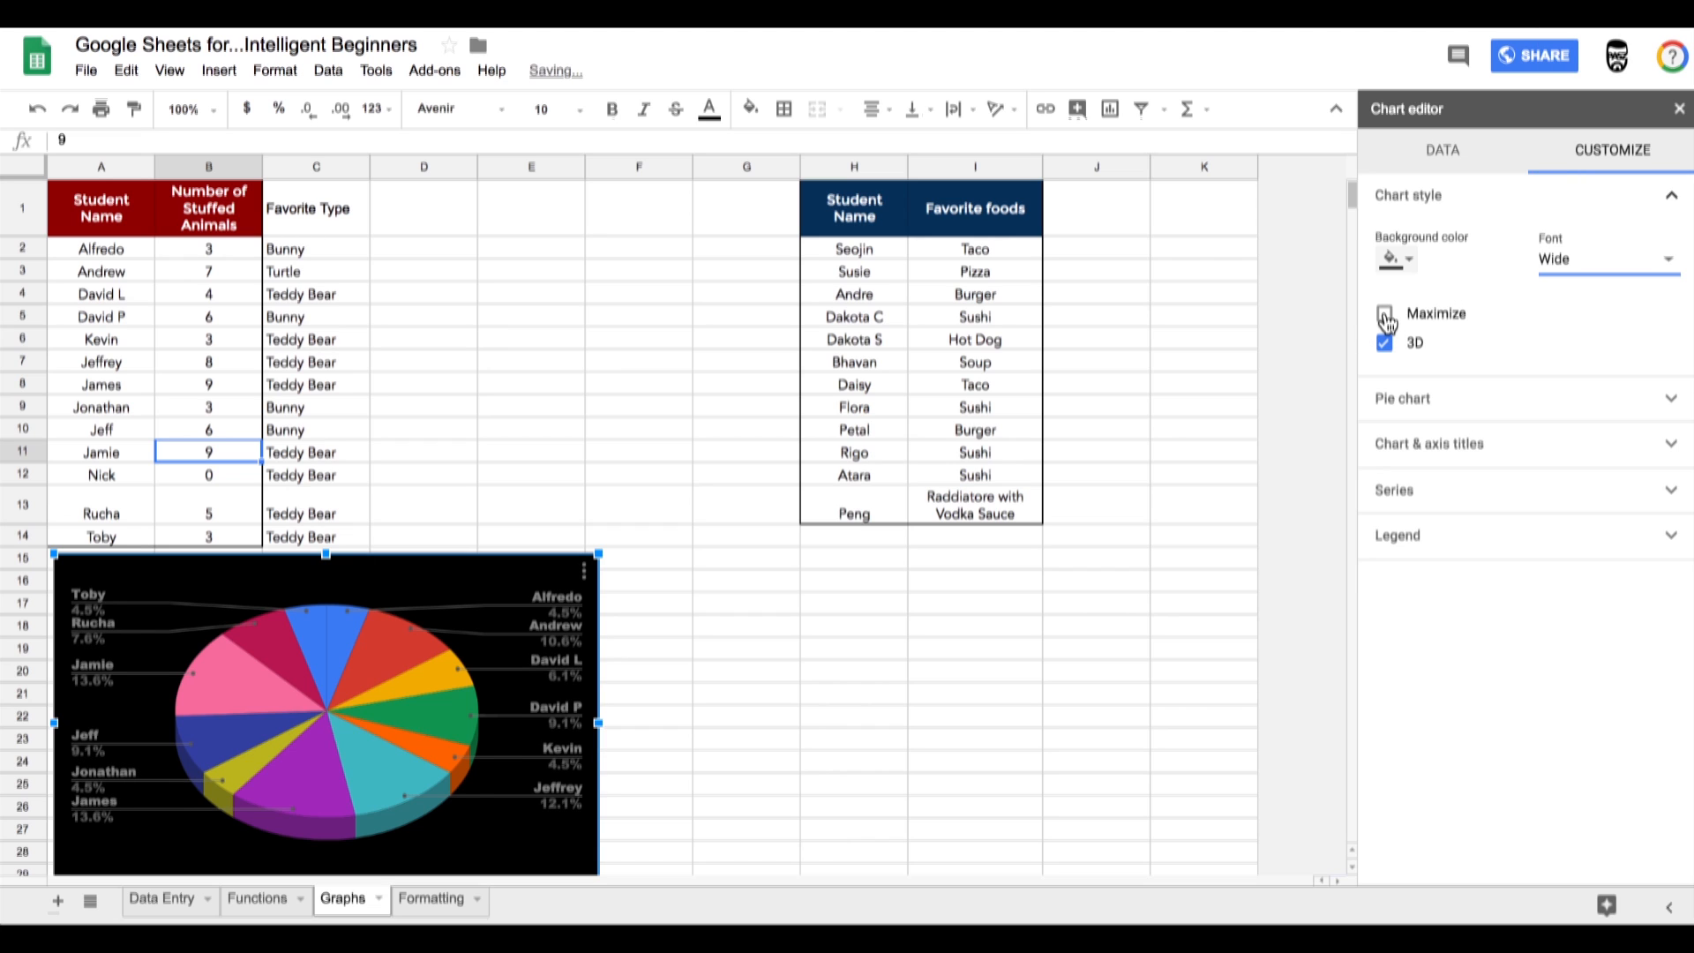
Try switching the chart's Maximize option on and its 3D option off, restoring each setting.
click(1385, 314)
click(1384, 315)
click(1385, 344)
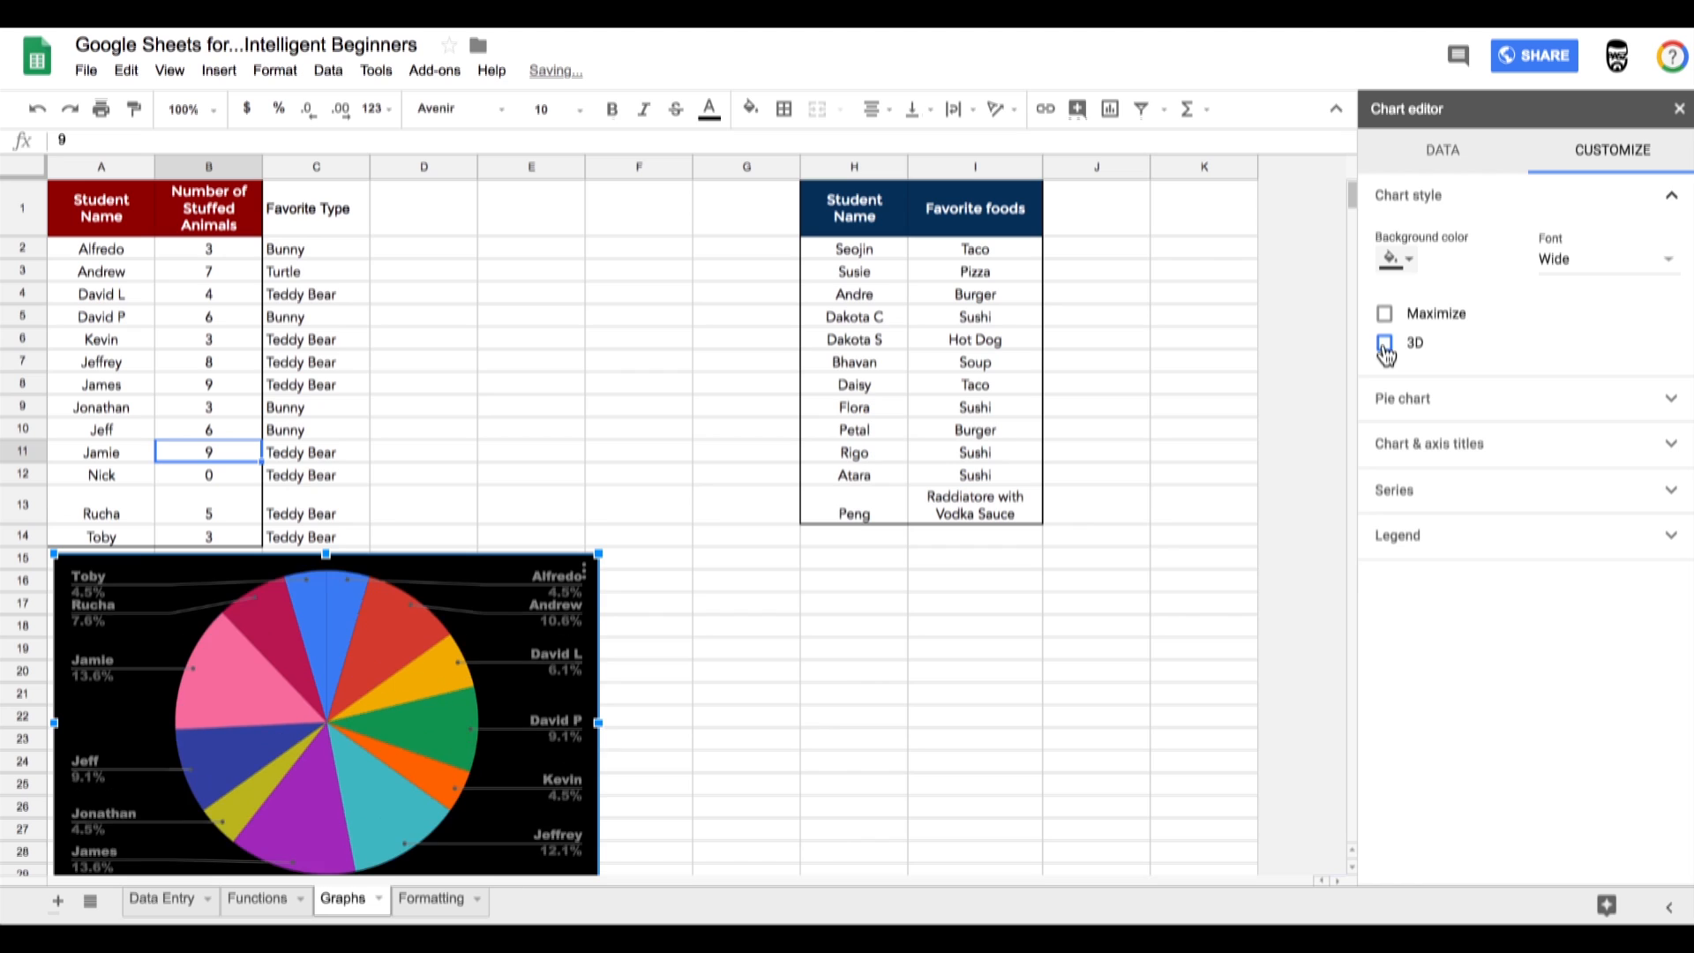
click(1386, 346)
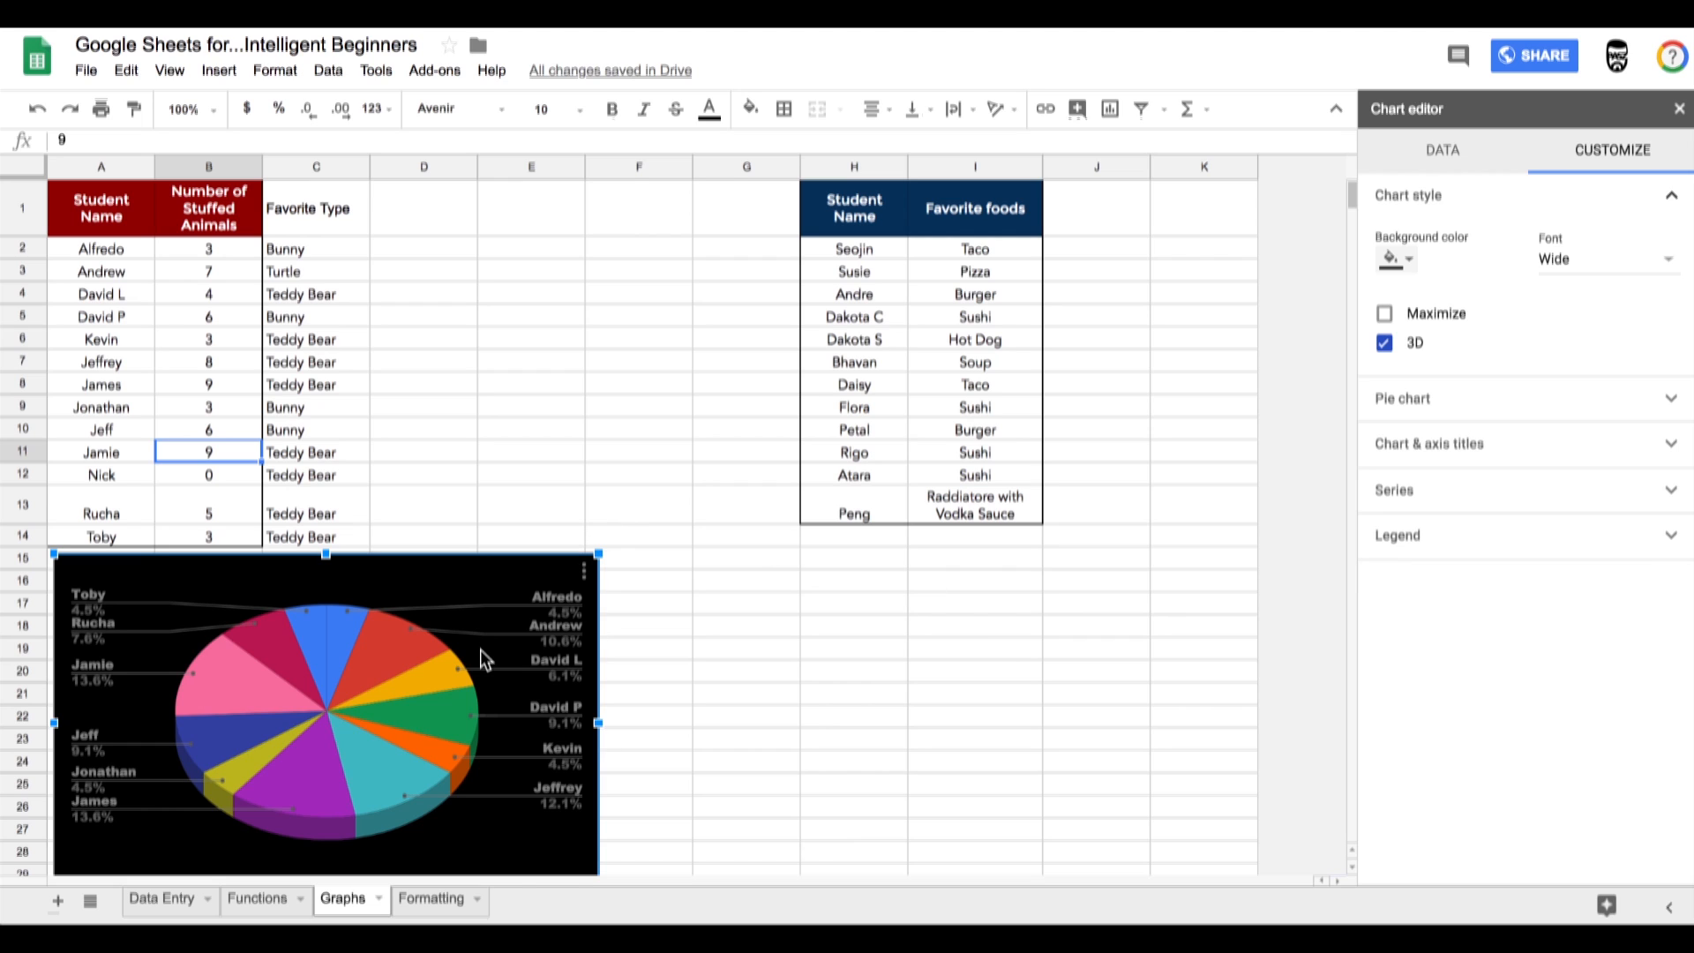
Enlarge the pie chart slightly from its upper-right corner.
click(372, 734)
click(412, 565)
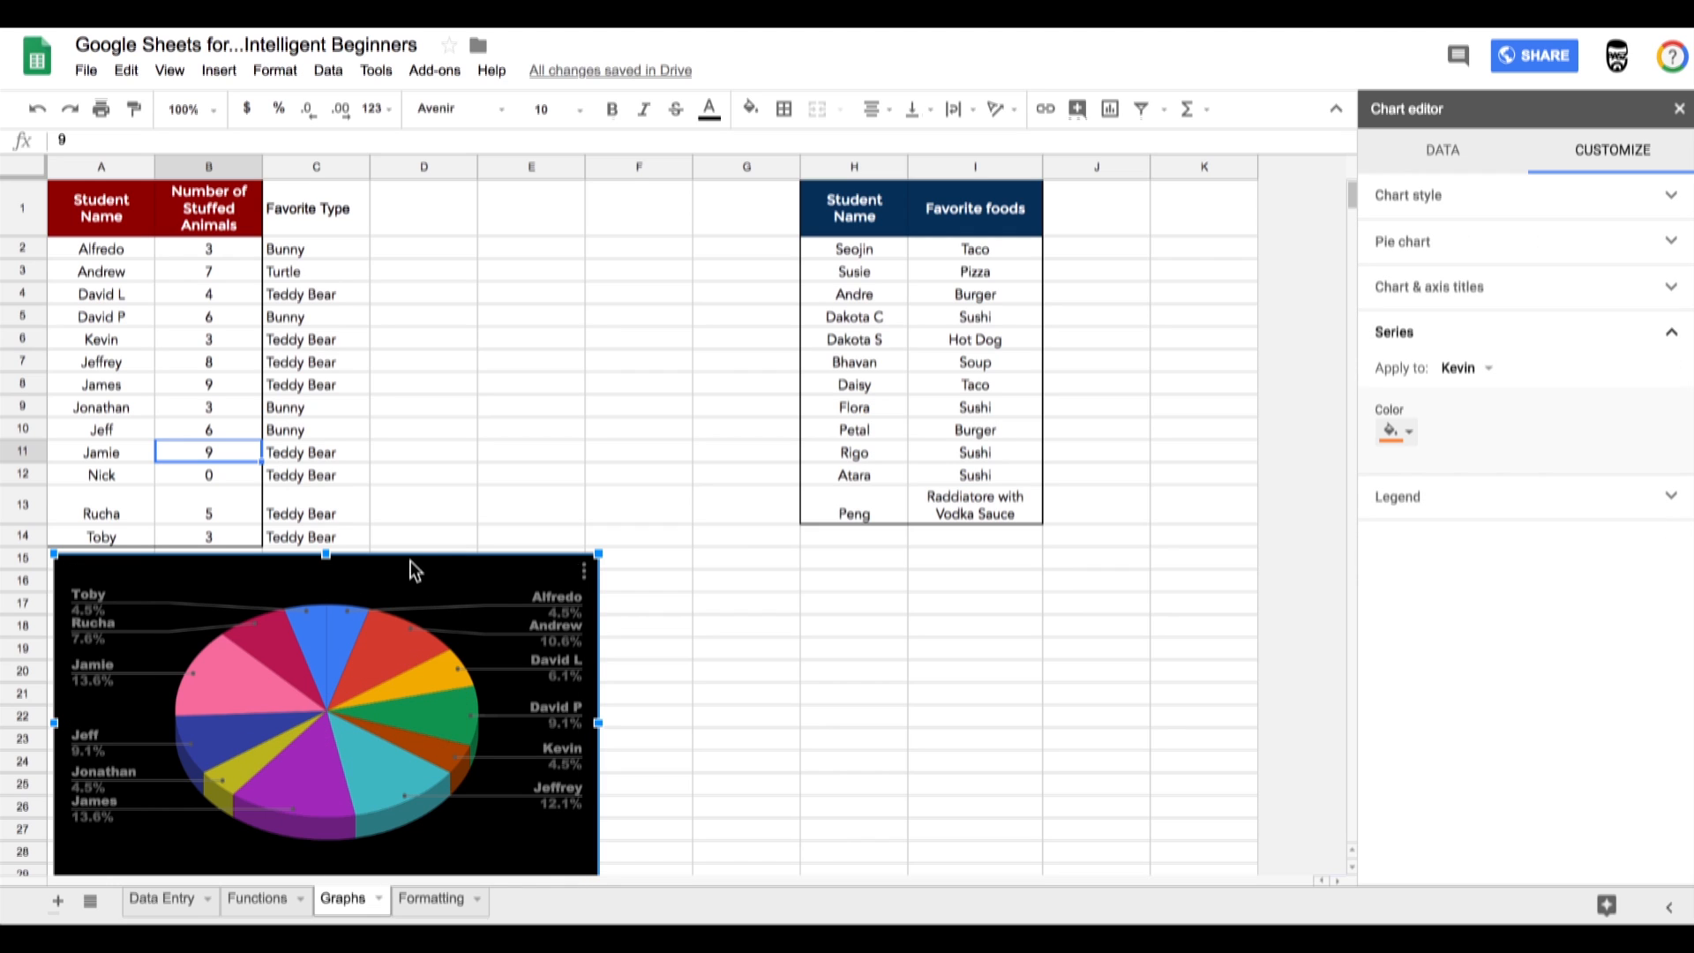
mouse_move(600, 554)
mouse_down()
mouse_move(780, 440)
mouse_move(604, 547)
mouse_up()
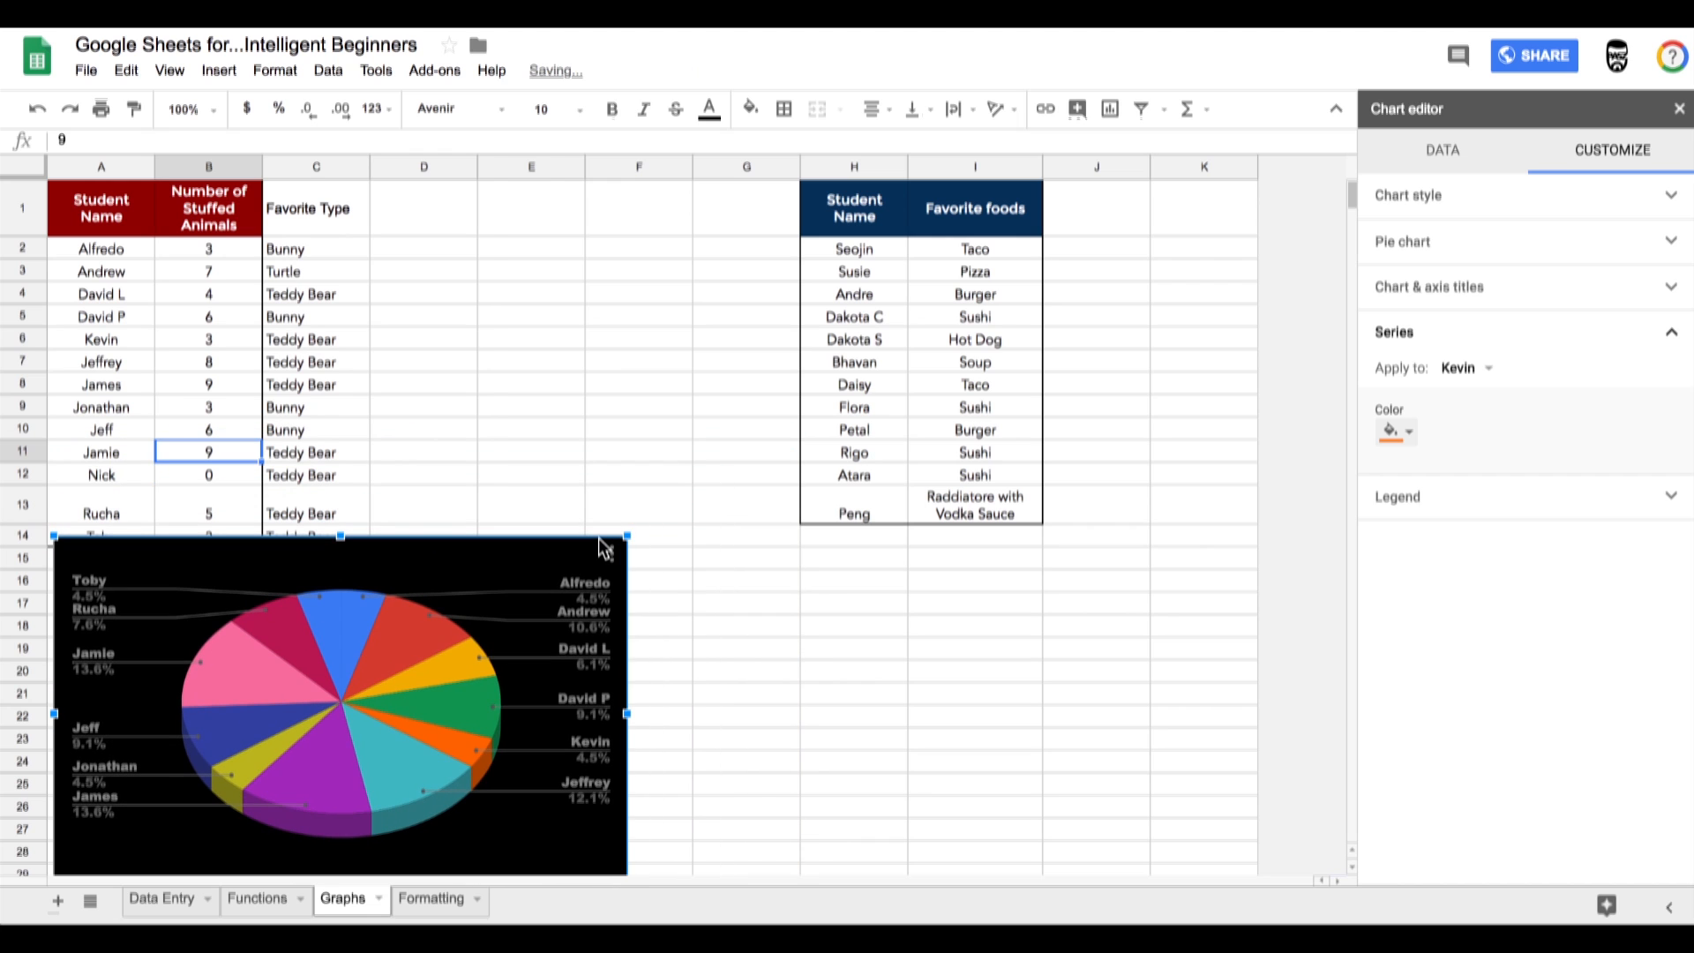
Delete the black 3D pie chart below the stuffed animals table.
key(Delete)
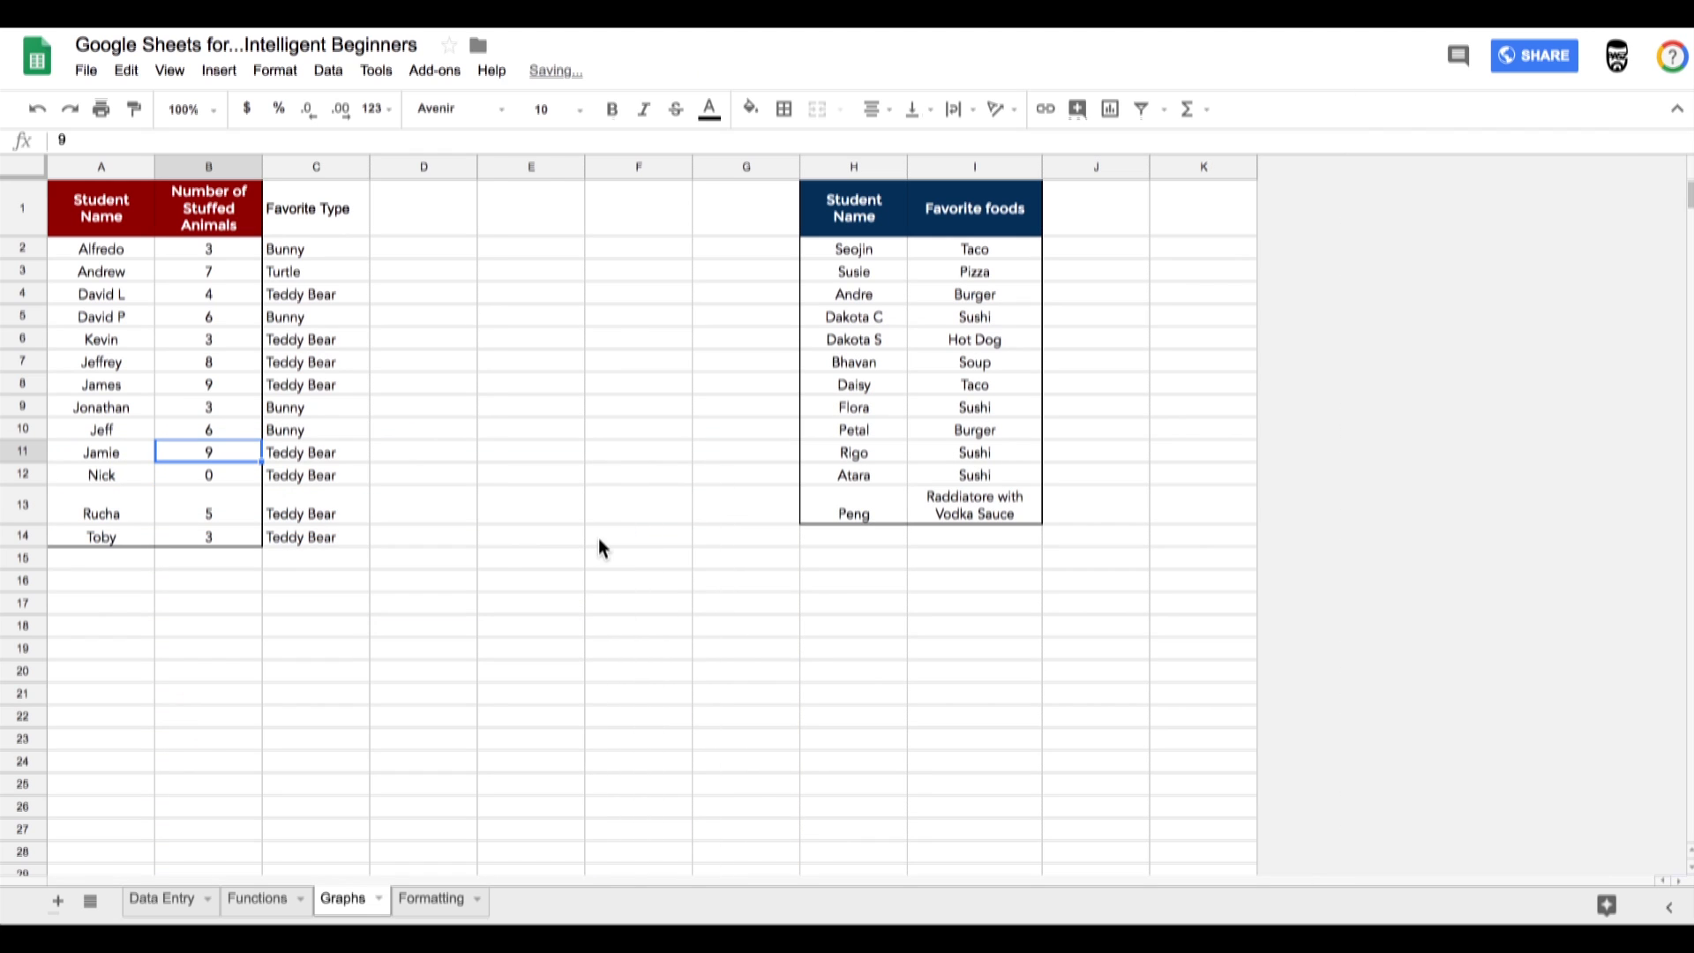
click(423, 339)
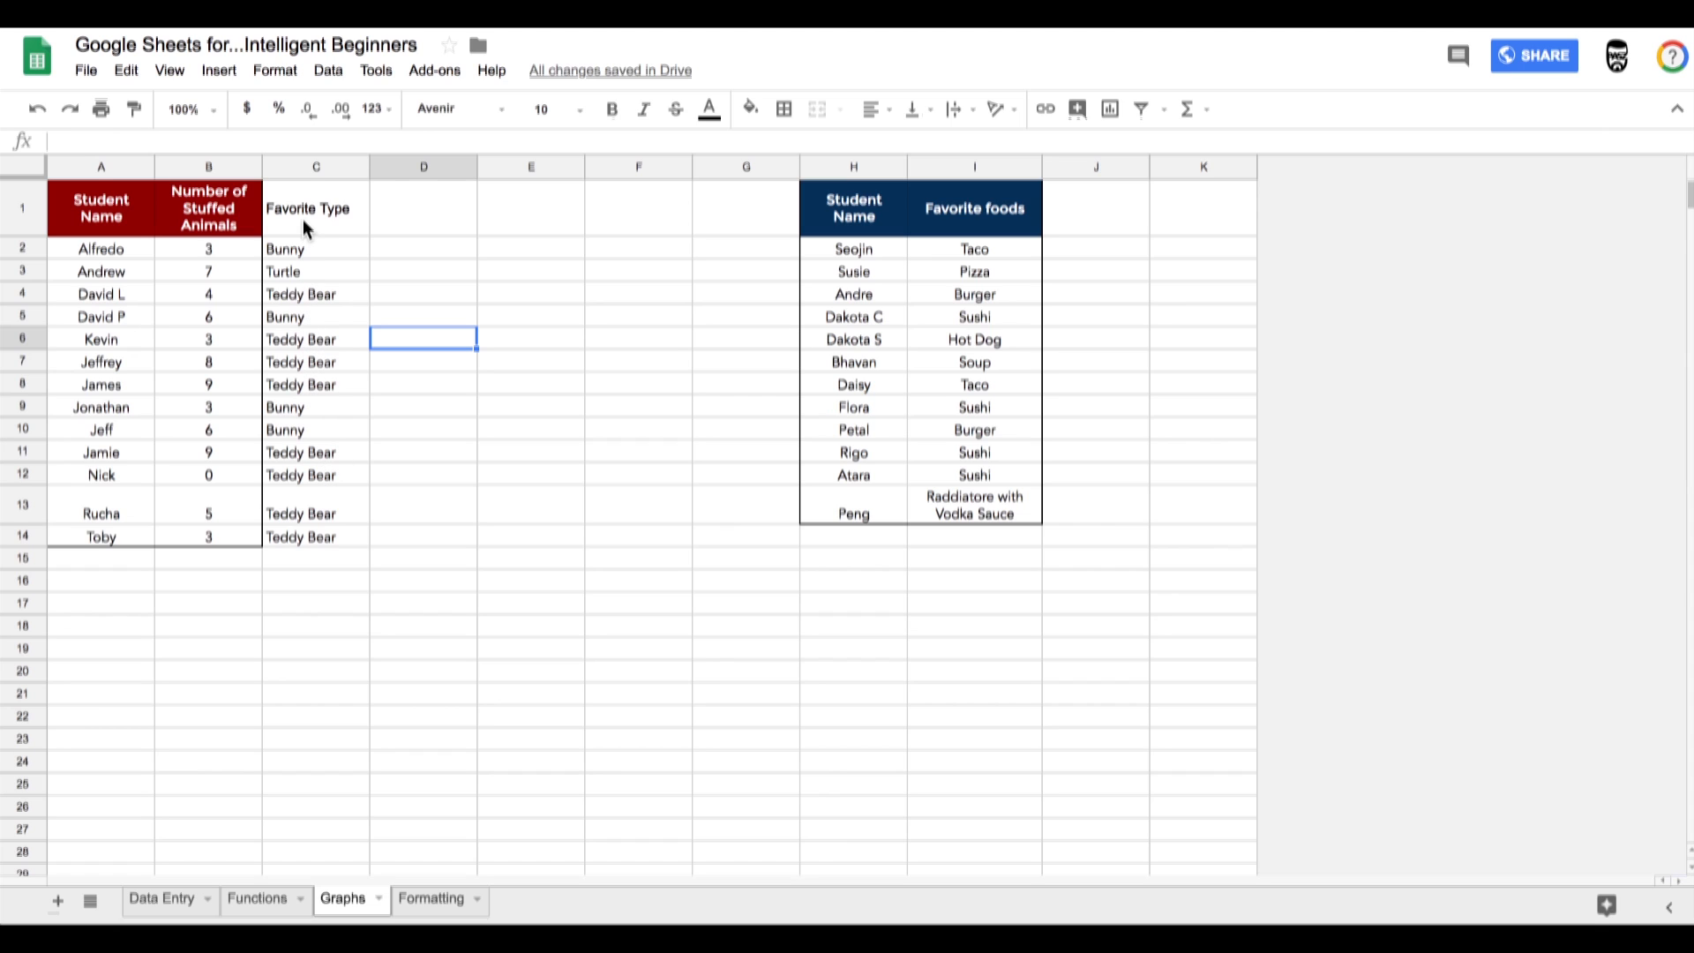
Insert a pie chart of the Favorite Type column and shift it slightly down the sheet.
click(304, 167)
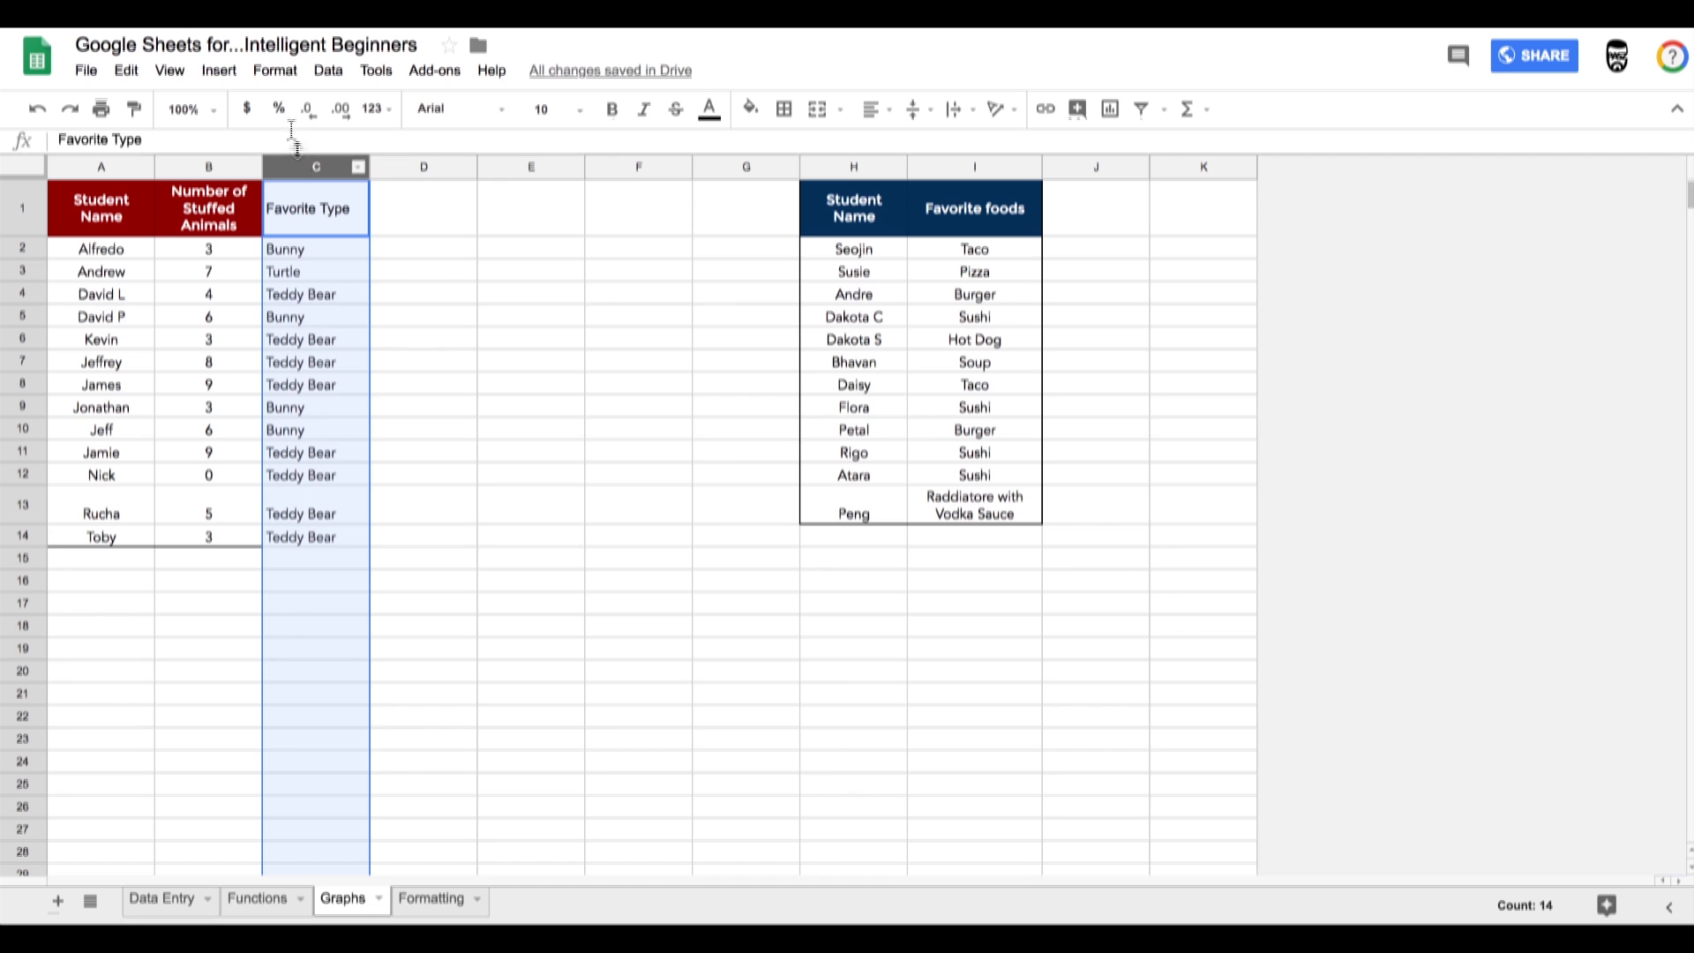
click(228, 72)
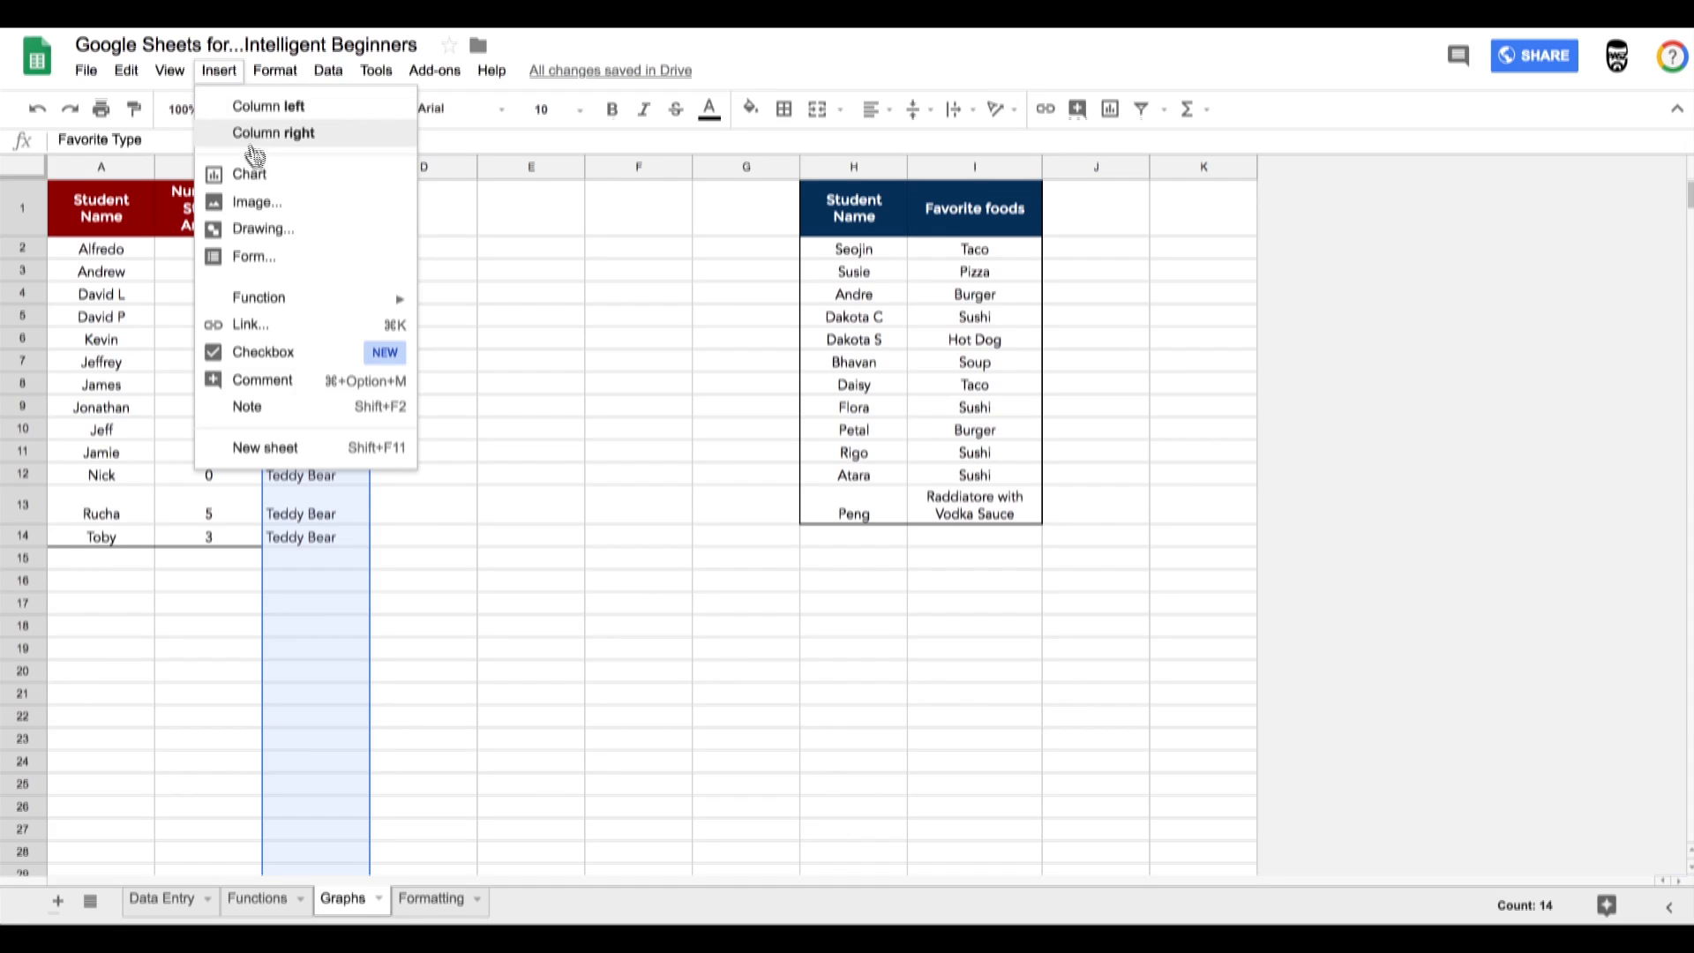
click(256, 175)
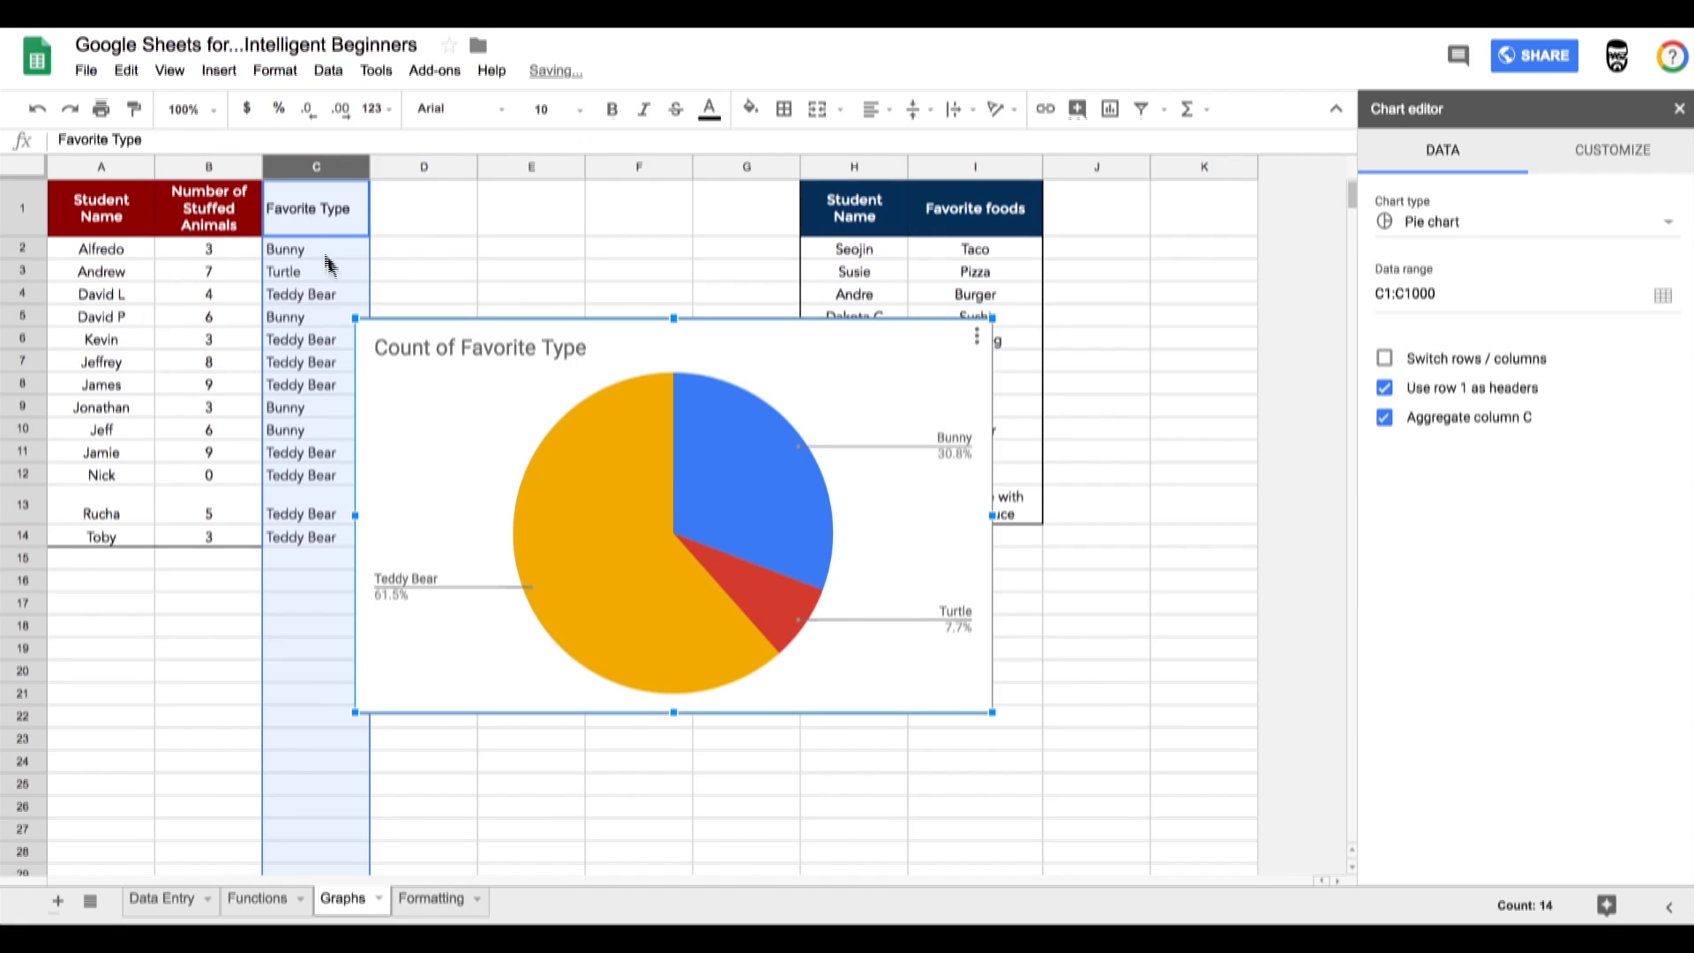
drag(408, 402, 445, 512)
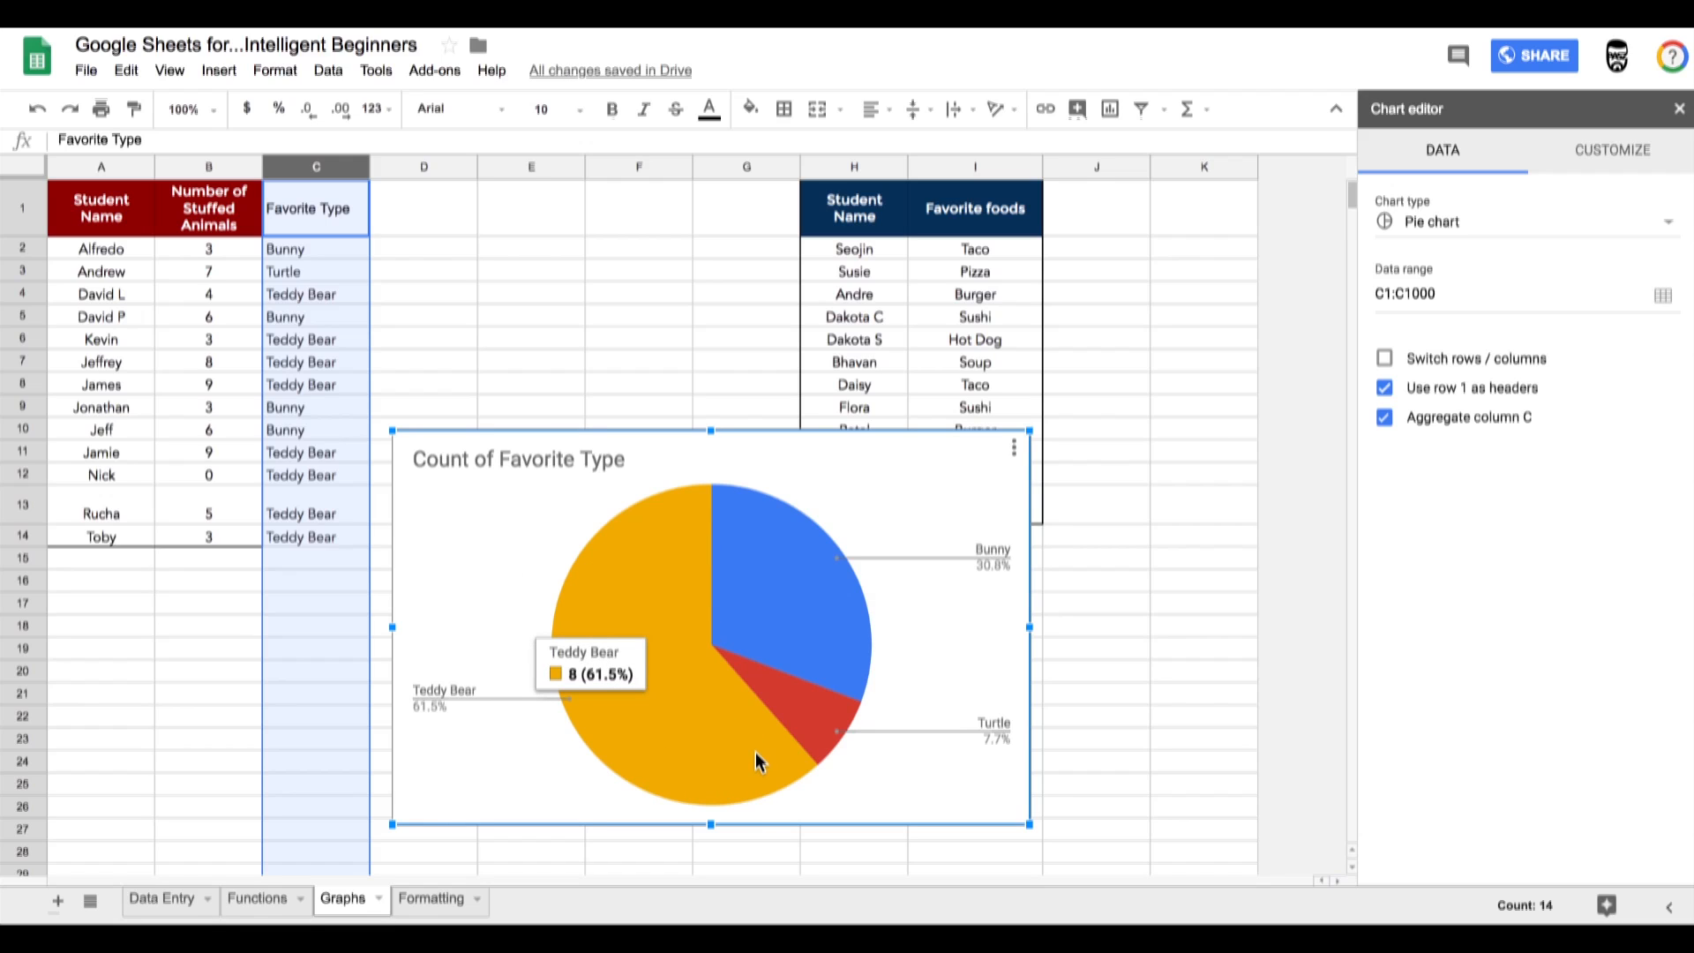
Examine the Favorite Type pie slices and the chart's Pie chart and Chart & axis titles settings.
mouse_move(752, 691)
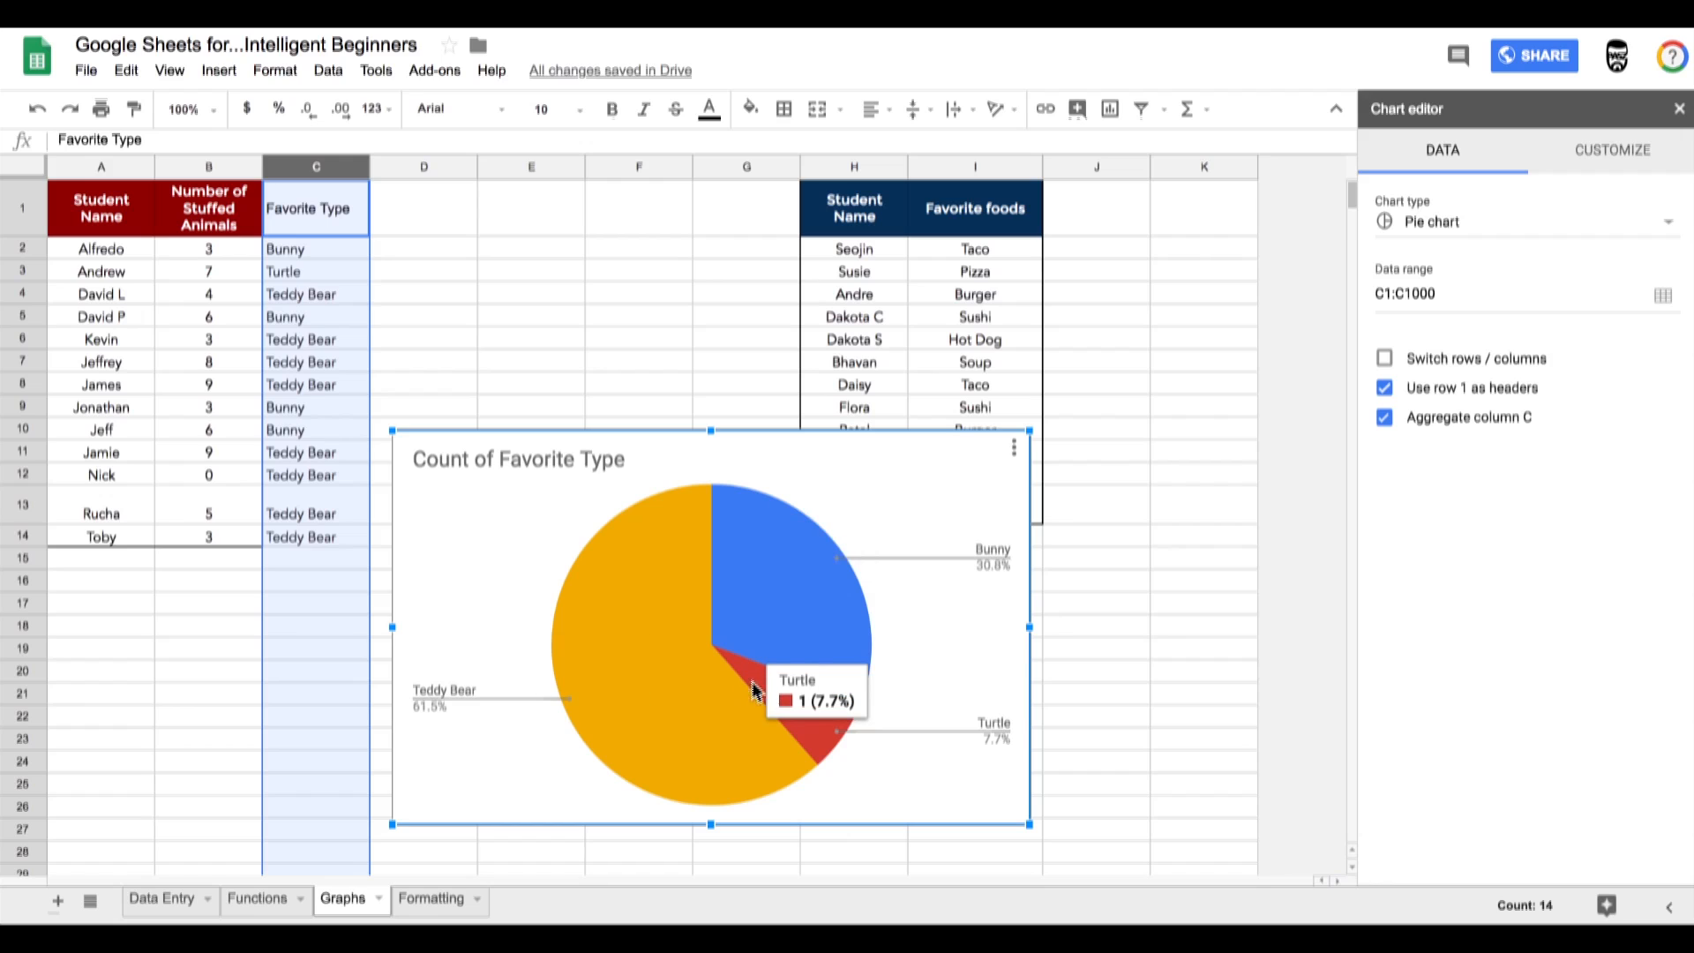
mouse_move(634, 661)
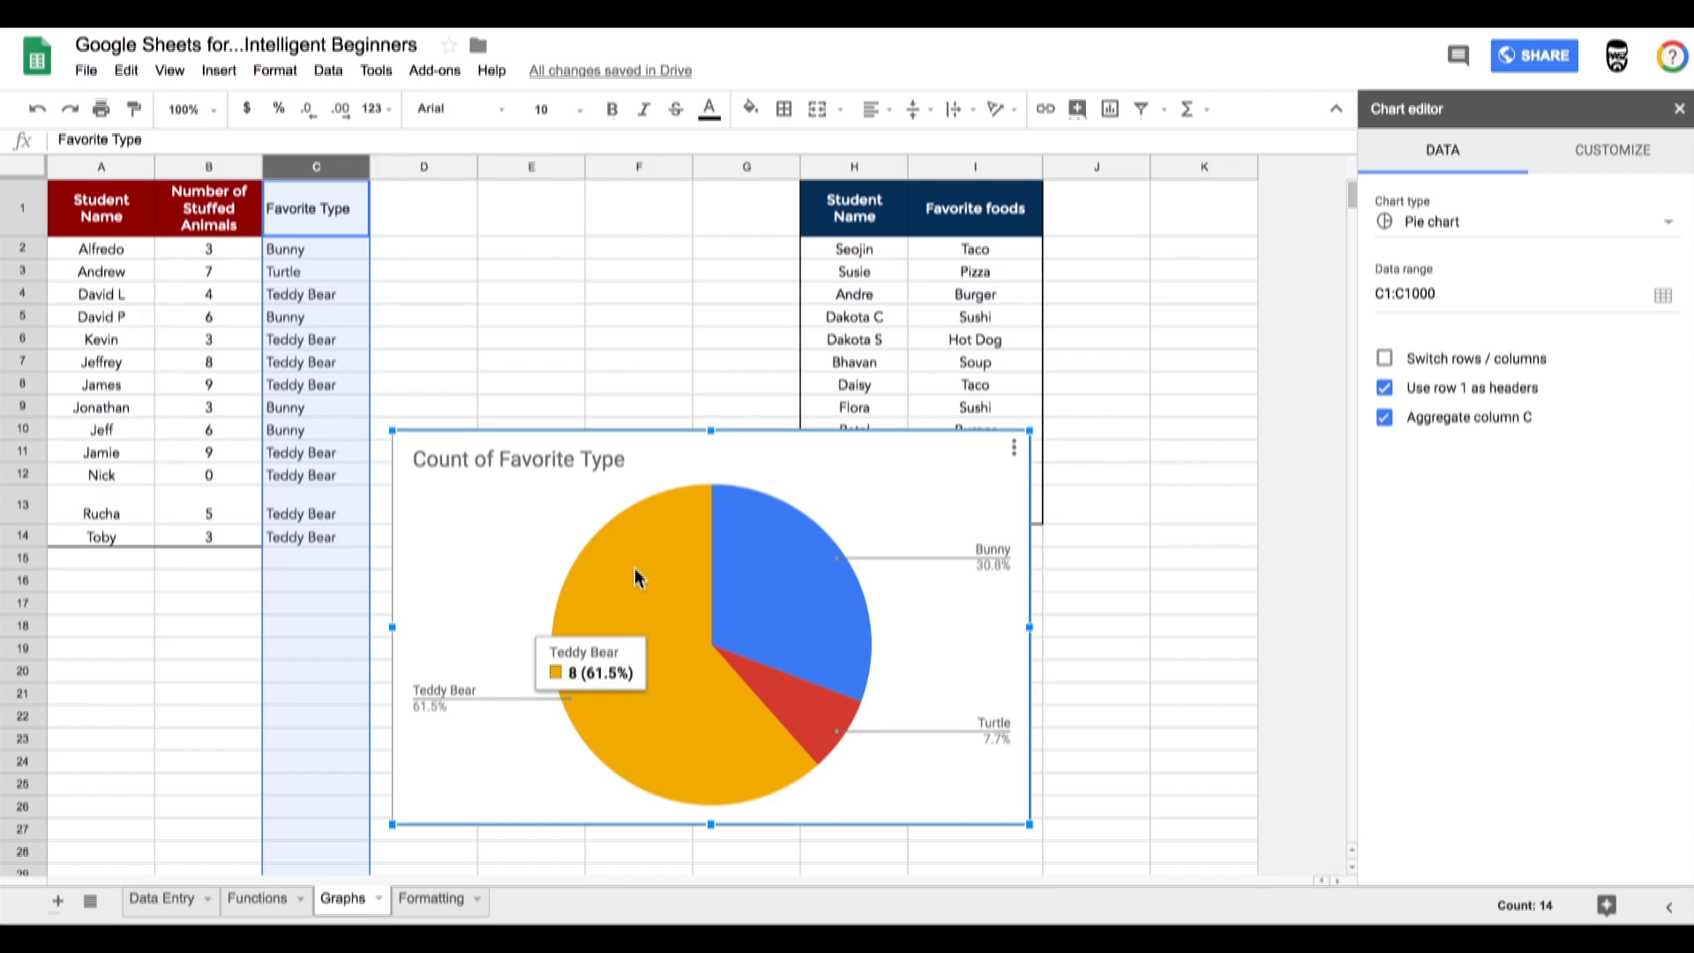
click(1587, 154)
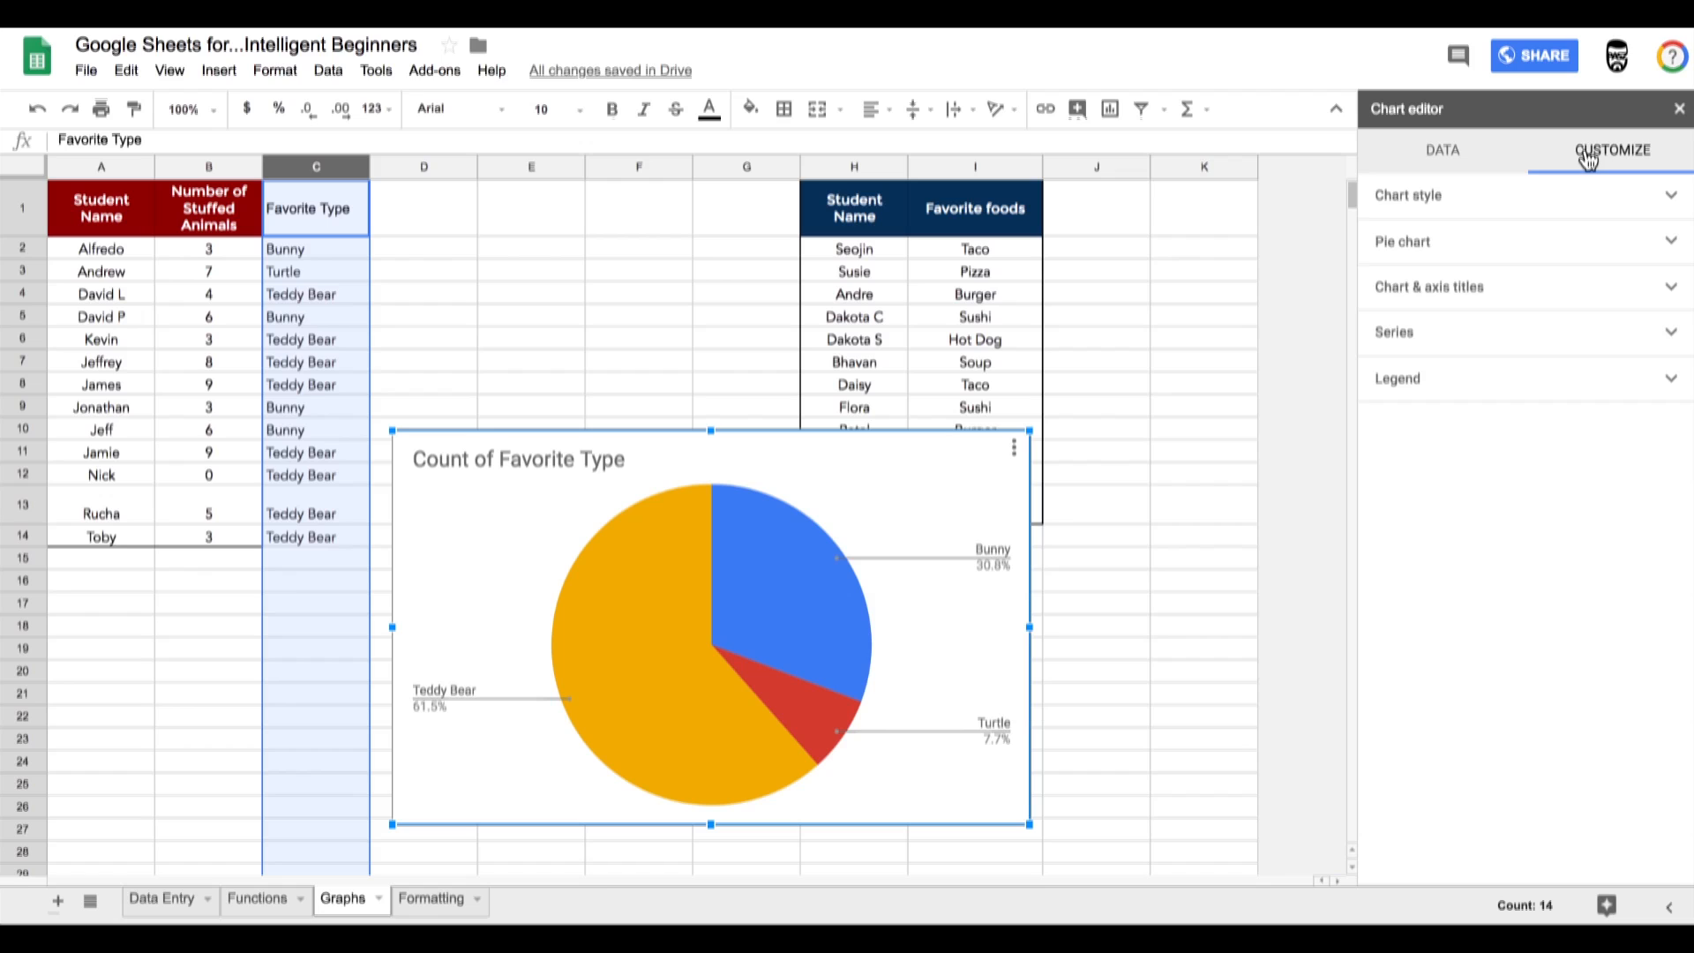
click(1439, 243)
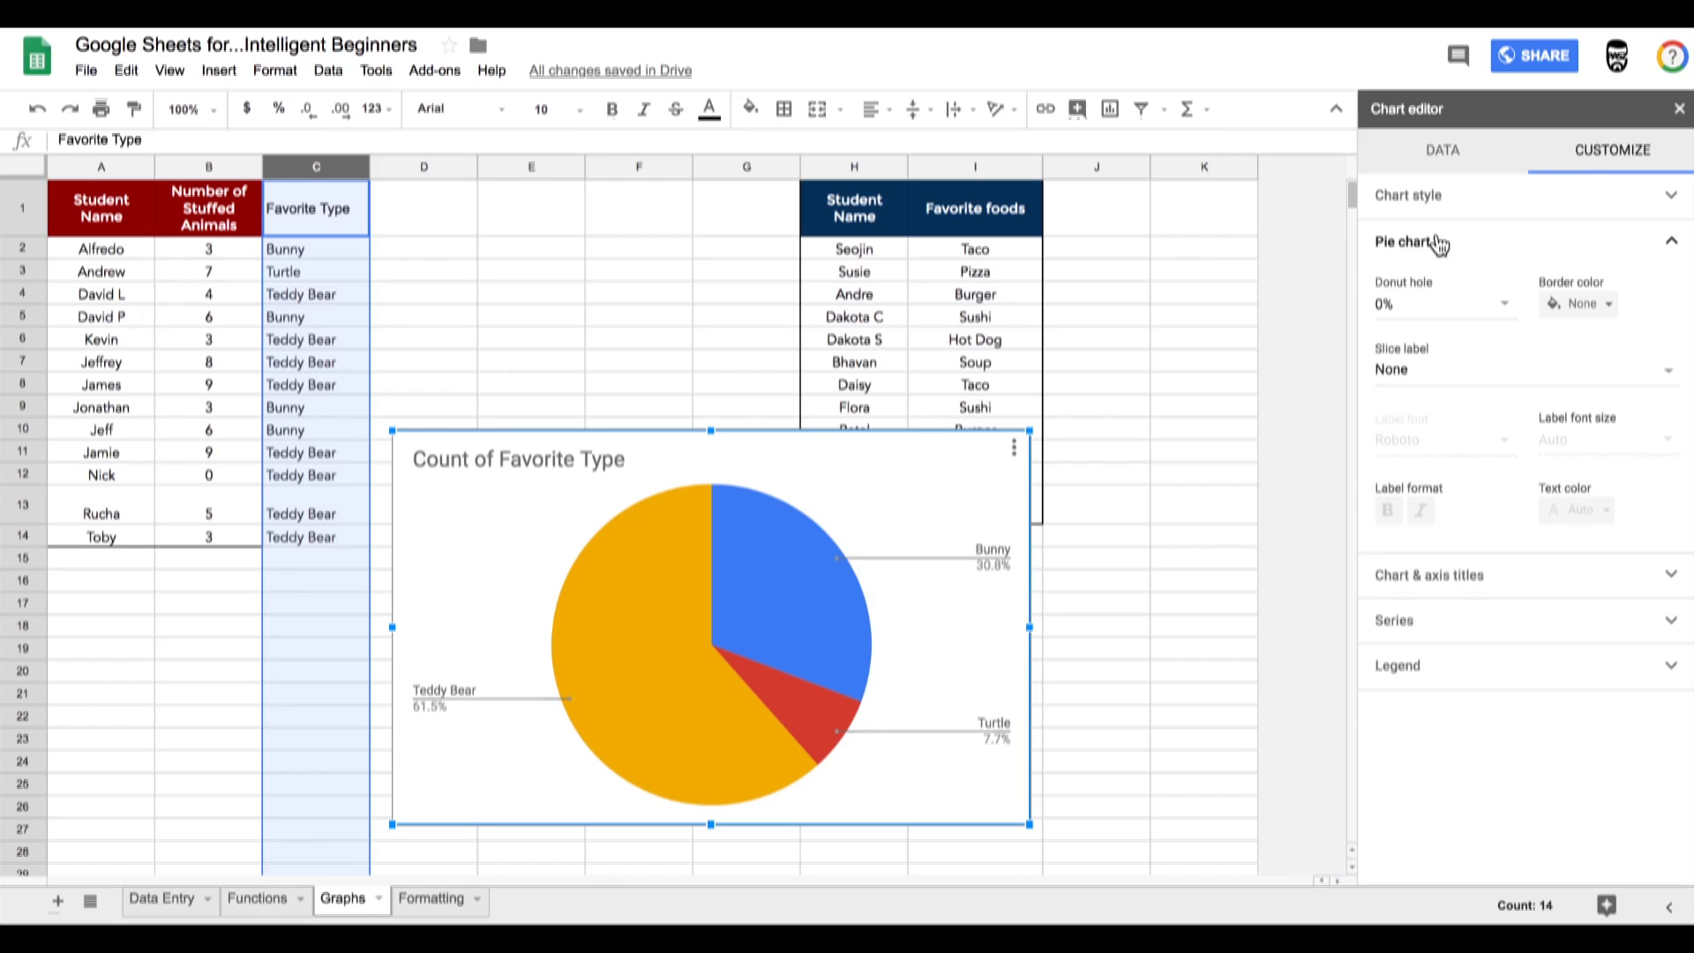
click(1440, 575)
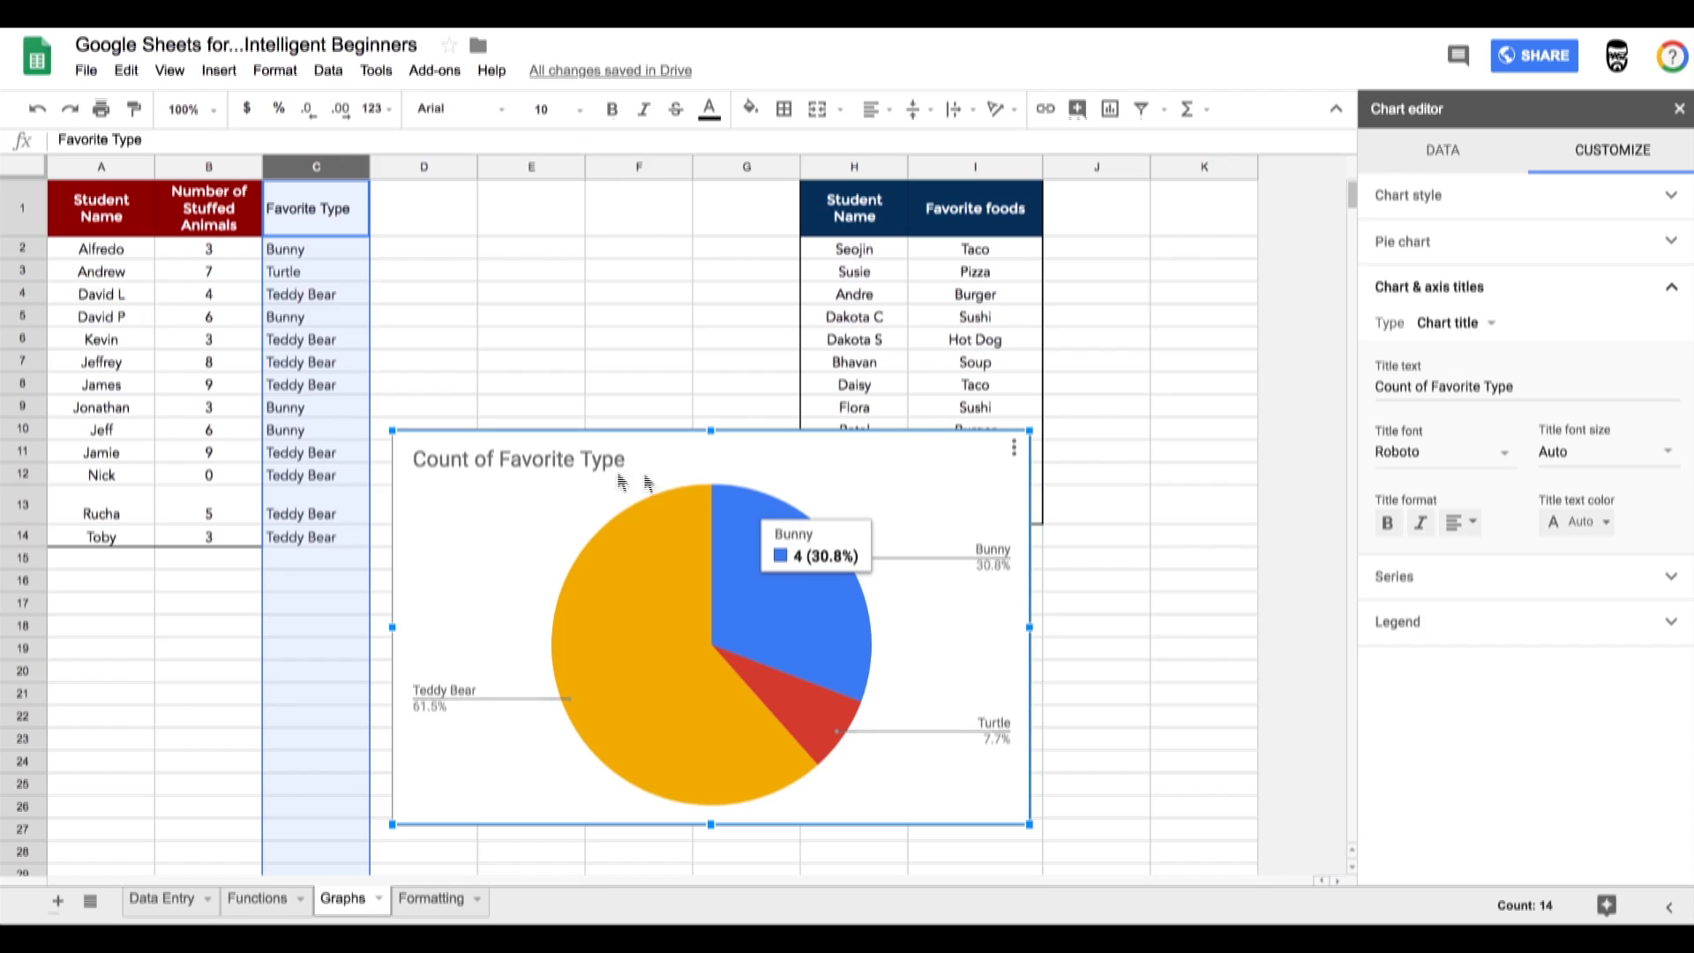
Move the Favorite Type pie chart directly below the stuffed animals table.
drag(465, 550, 124, 661)
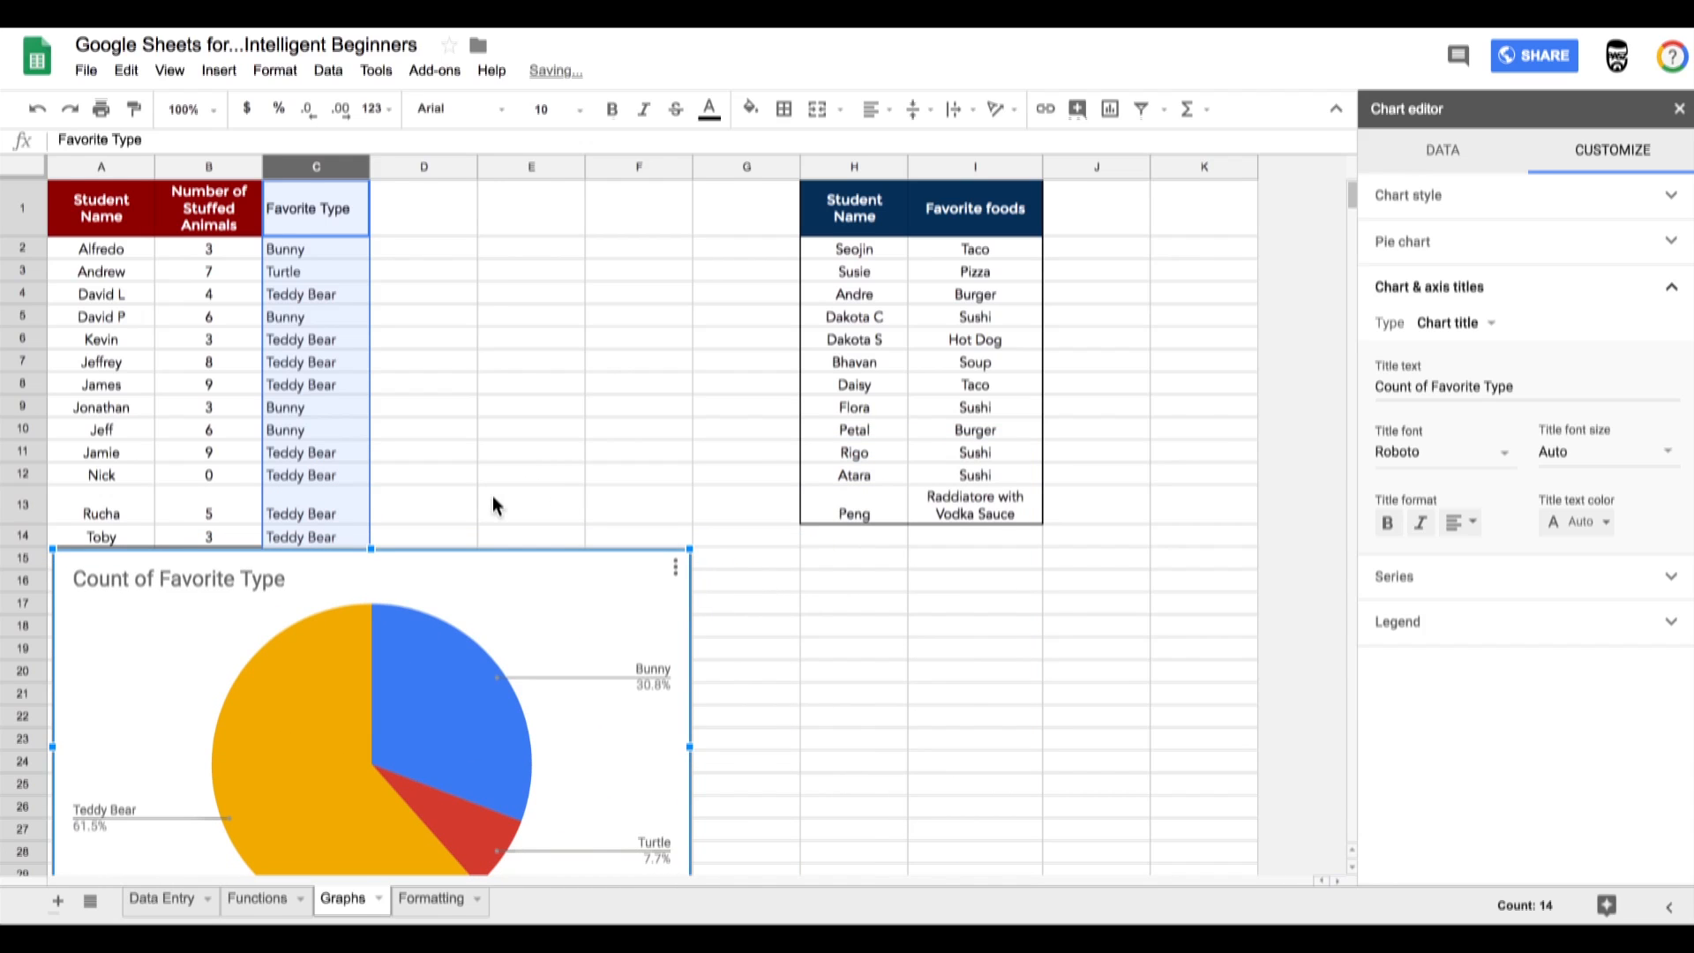
scroll(501, 505, down, 1)
scroll(500, 504, up, 1)
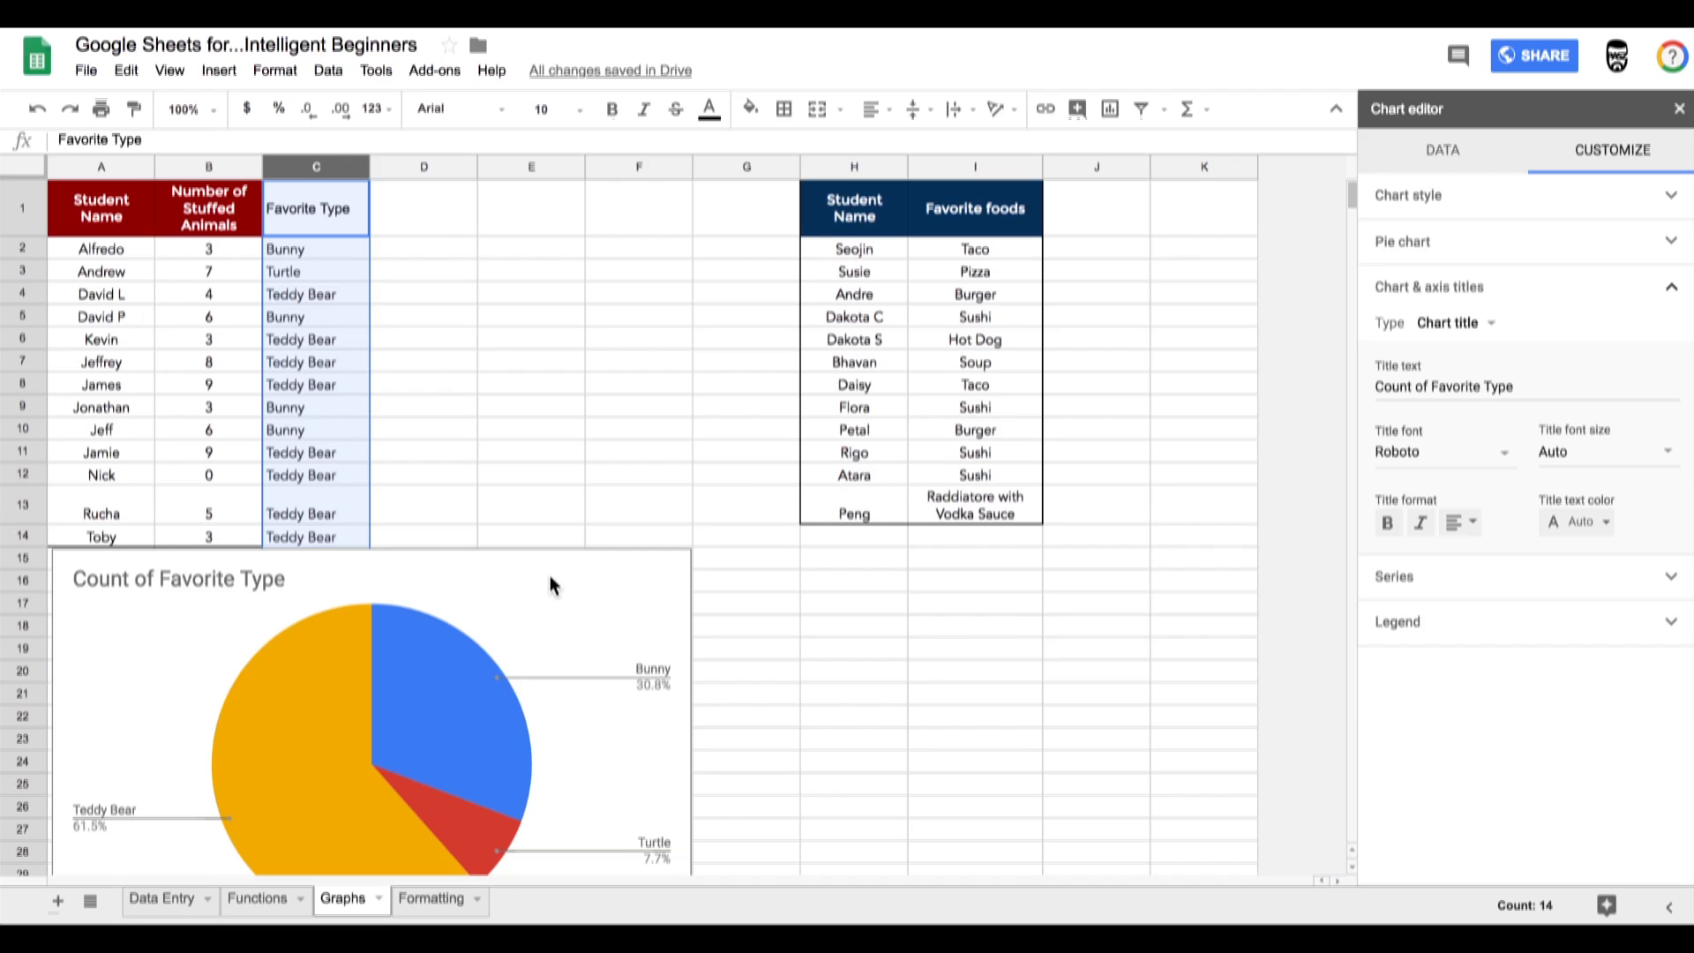
Try to chart the favorite foods table's columns H and I, and delete the resulting chart.
drag(834, 167, 964, 174)
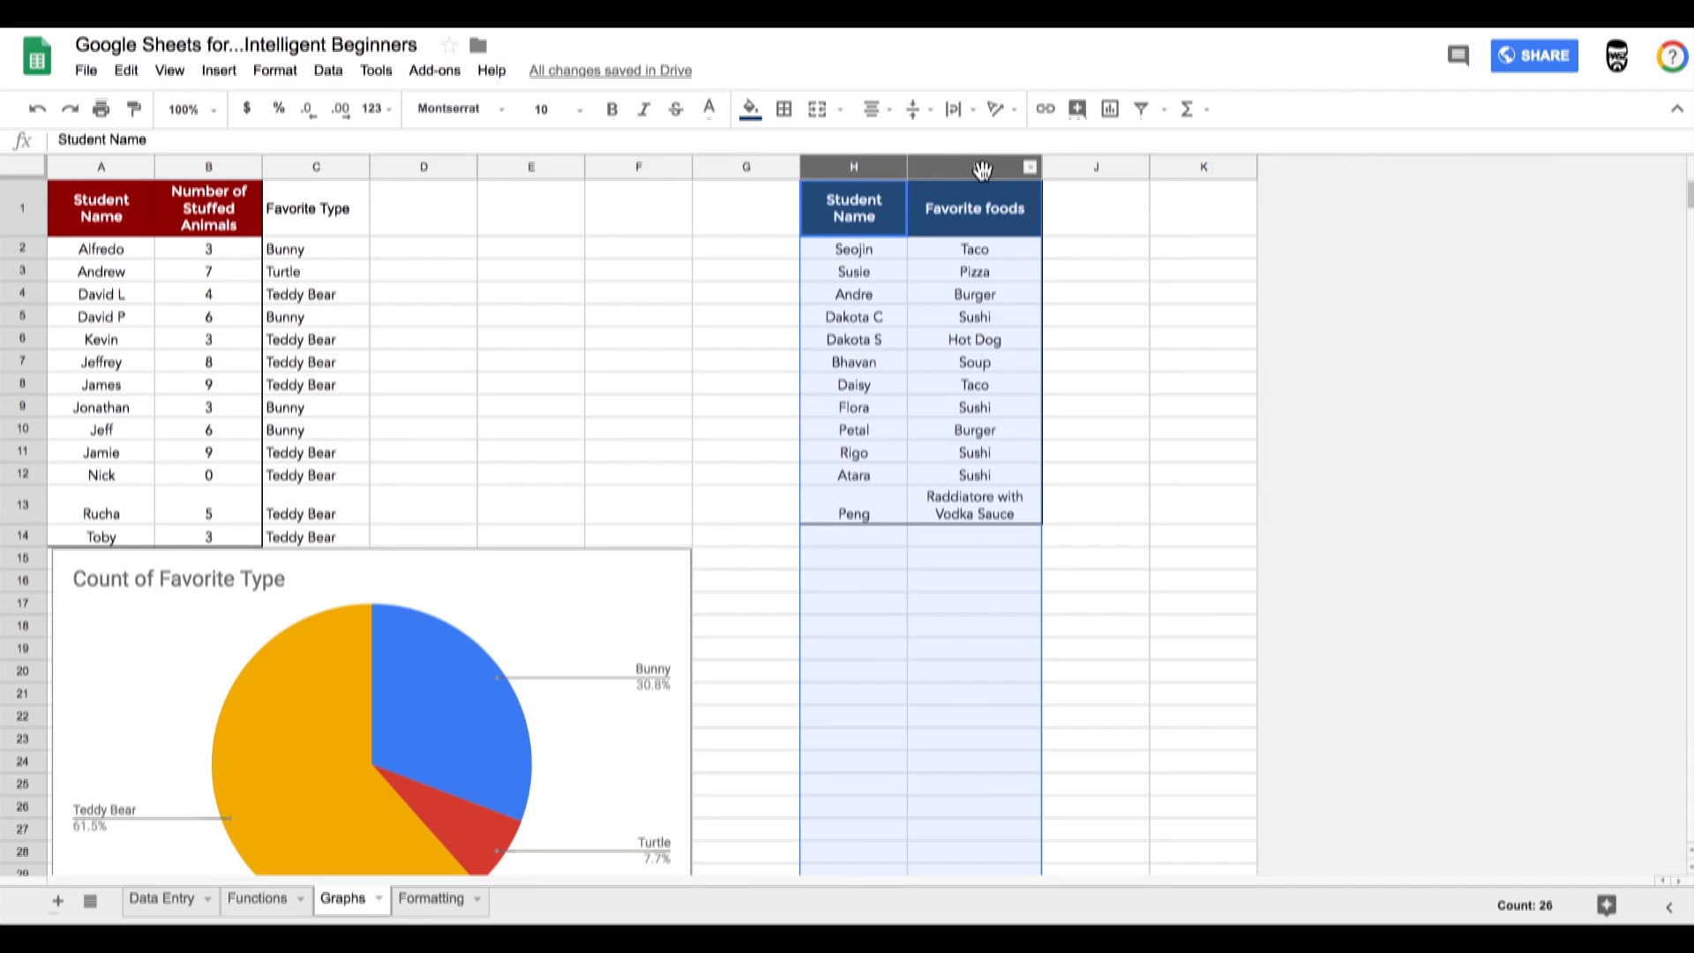
click(947, 436)
drag(830, 175, 949, 170)
click(1111, 109)
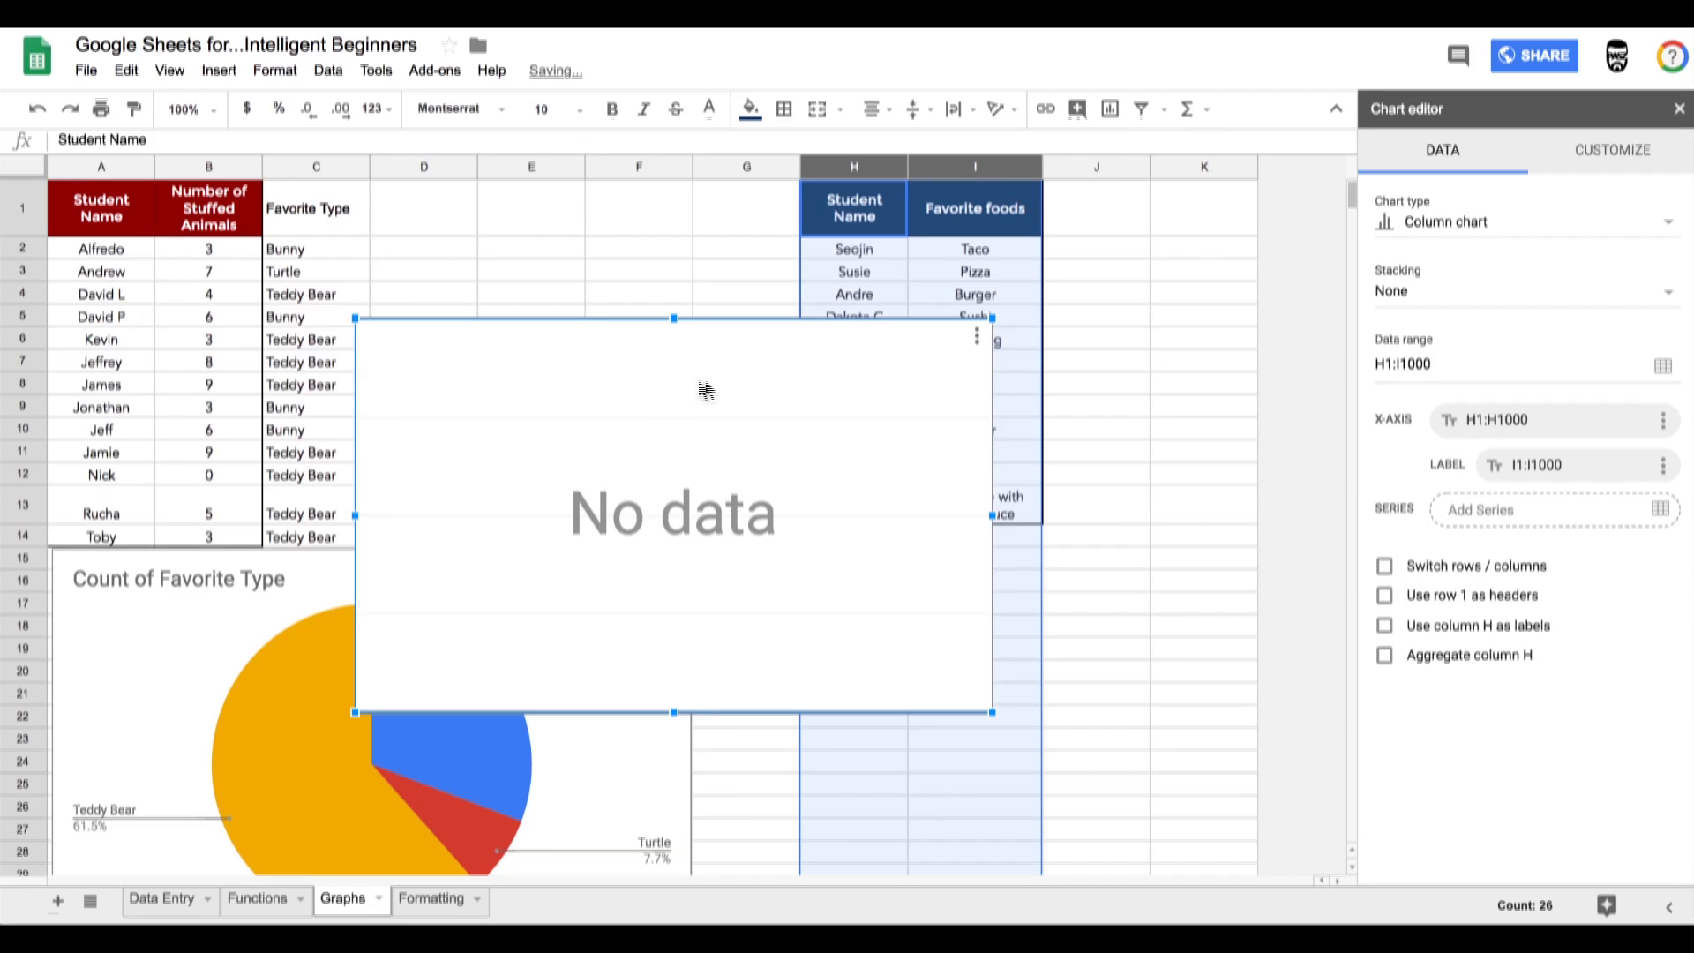
drag(706, 362, 982, 596)
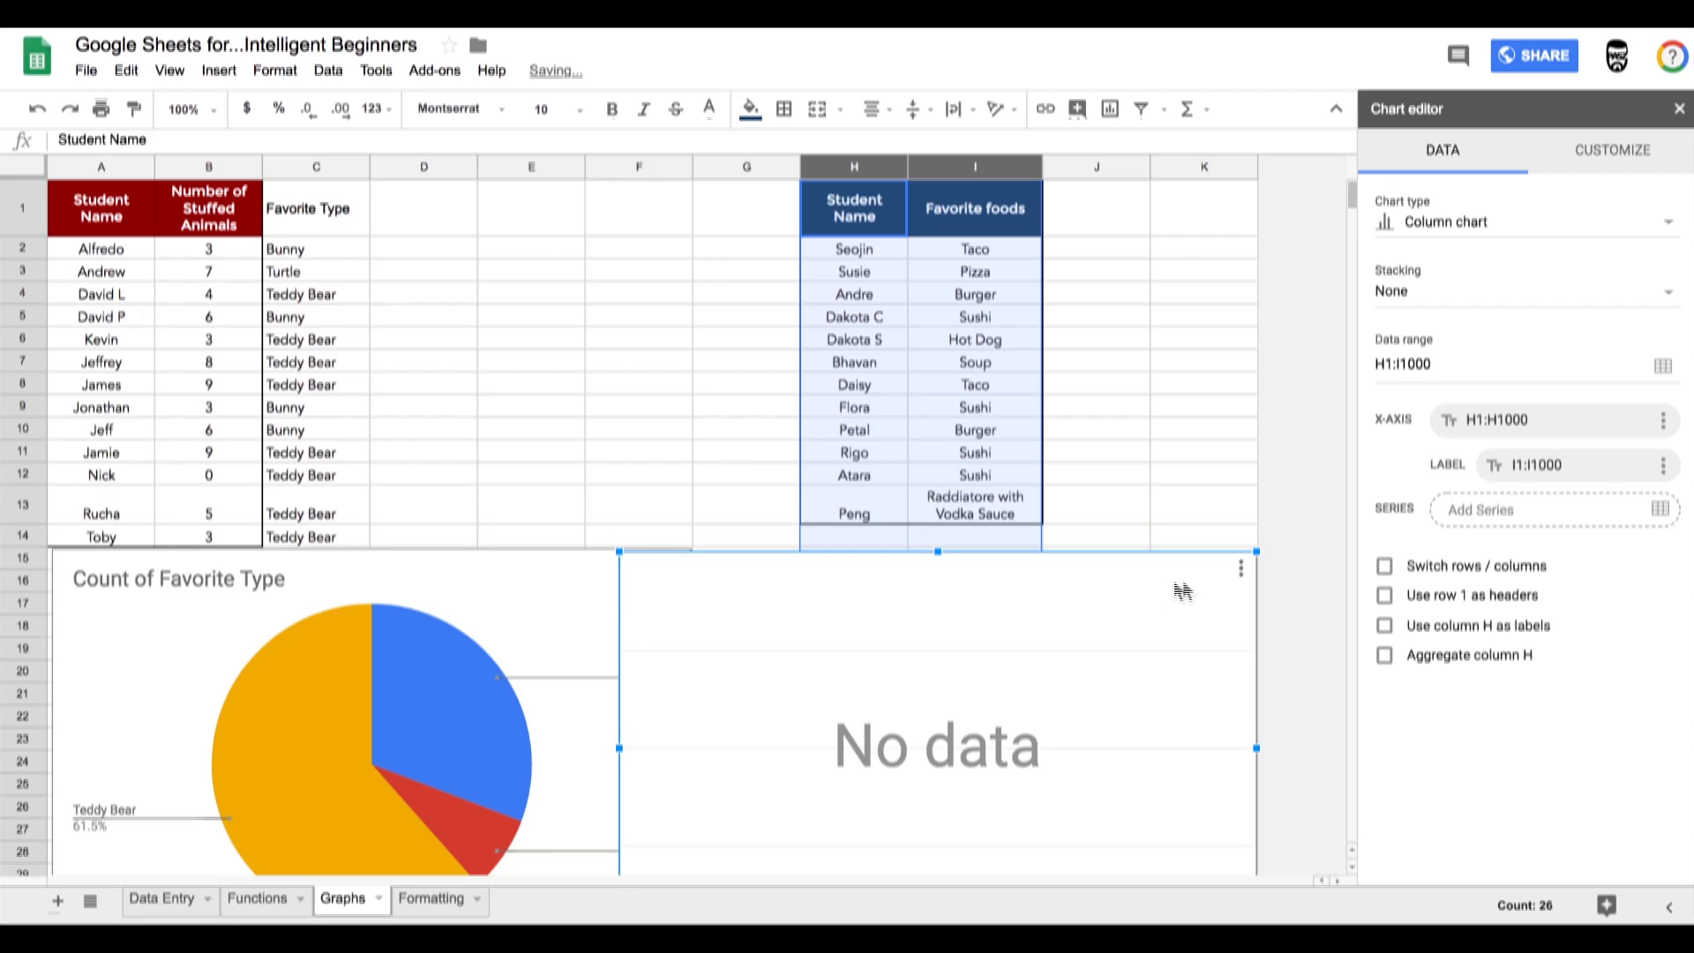
click(1241, 568)
click(1200, 602)
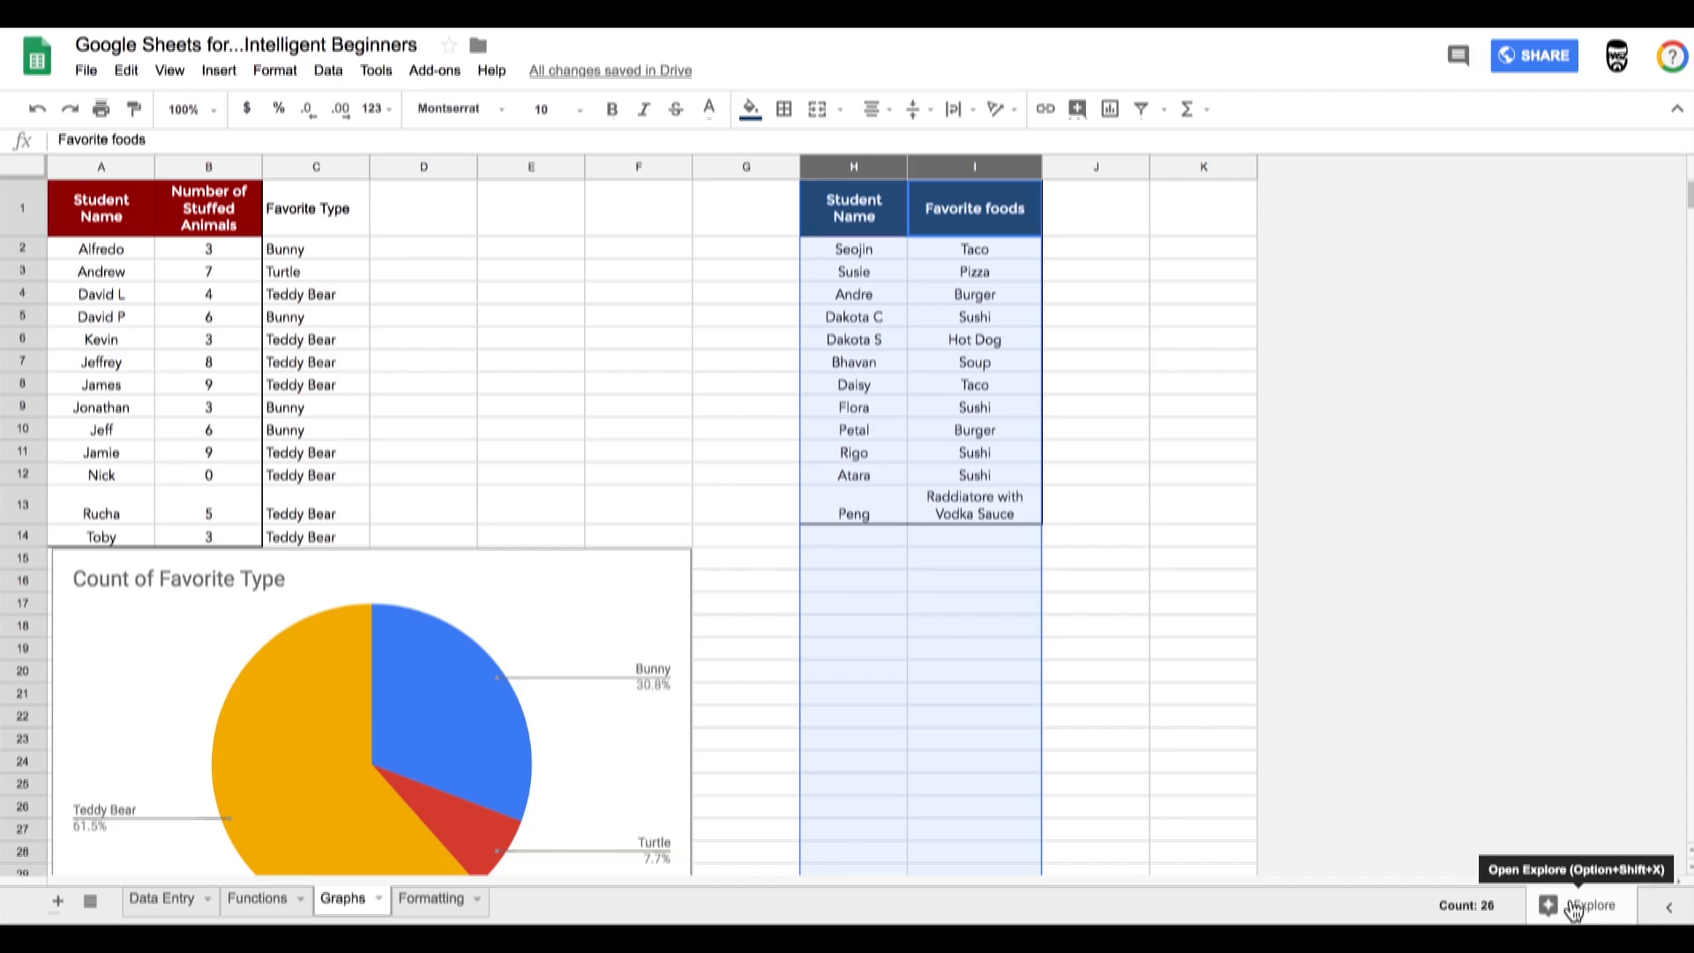
Use Explore on the favorite foods columns to add the suggested Count of Favorite foods bar chart and pie chart to the sheet.
click(1575, 909)
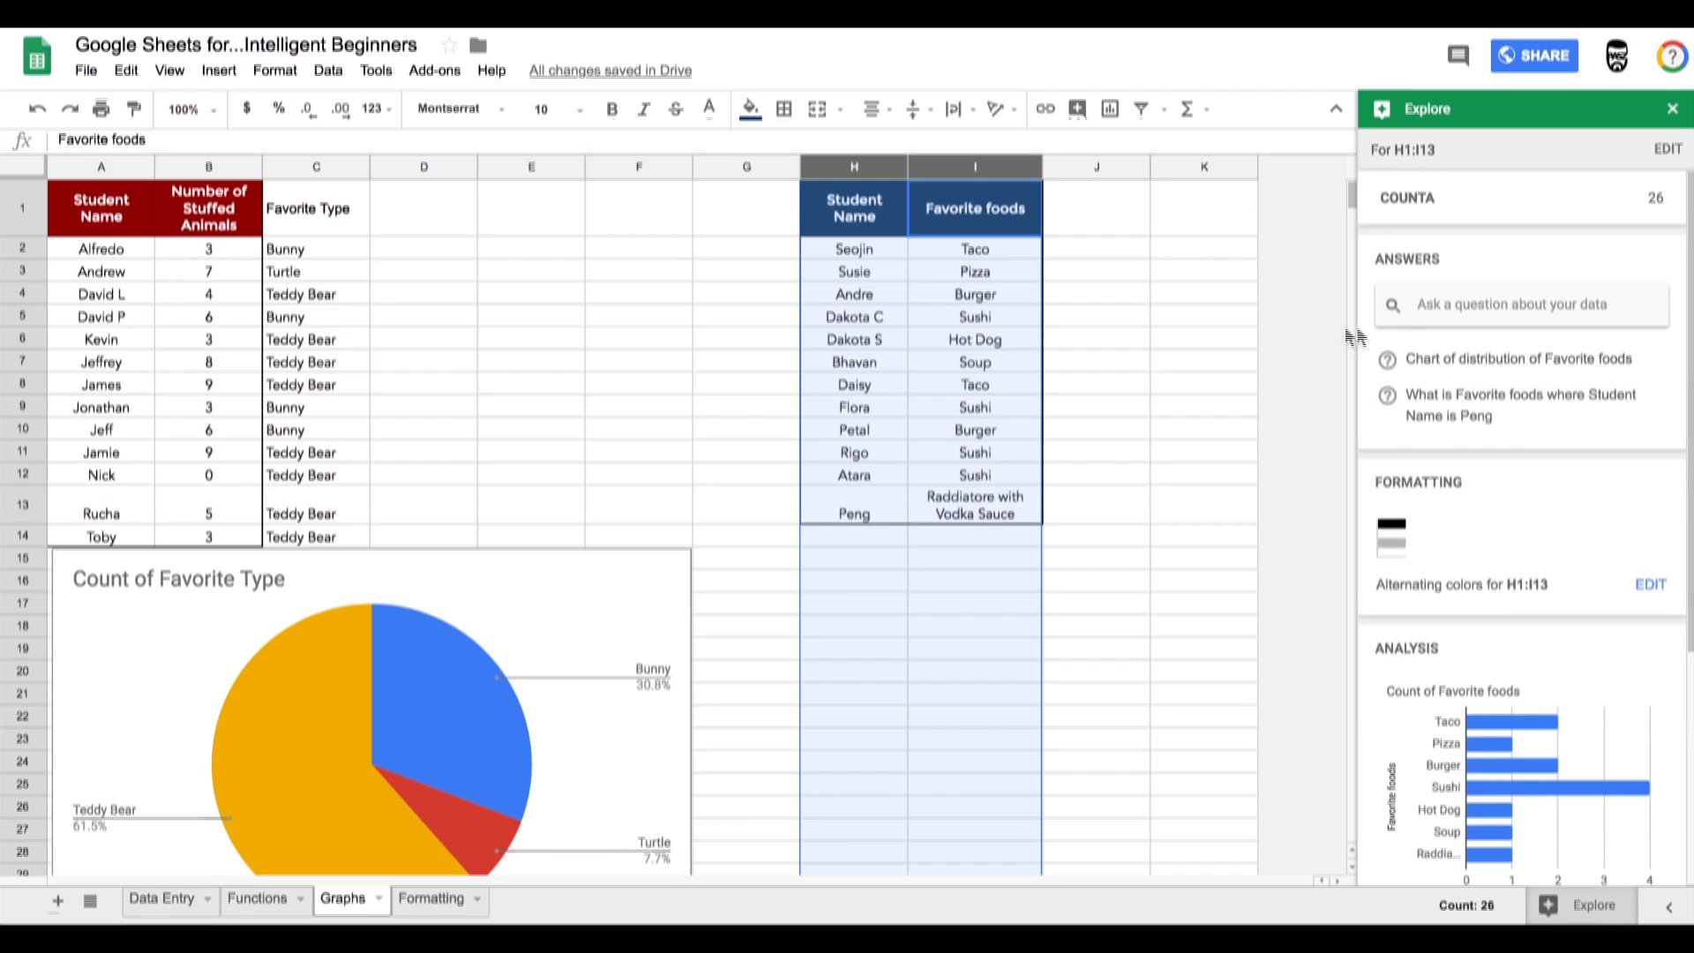
scroll(1442, 447, down, 5)
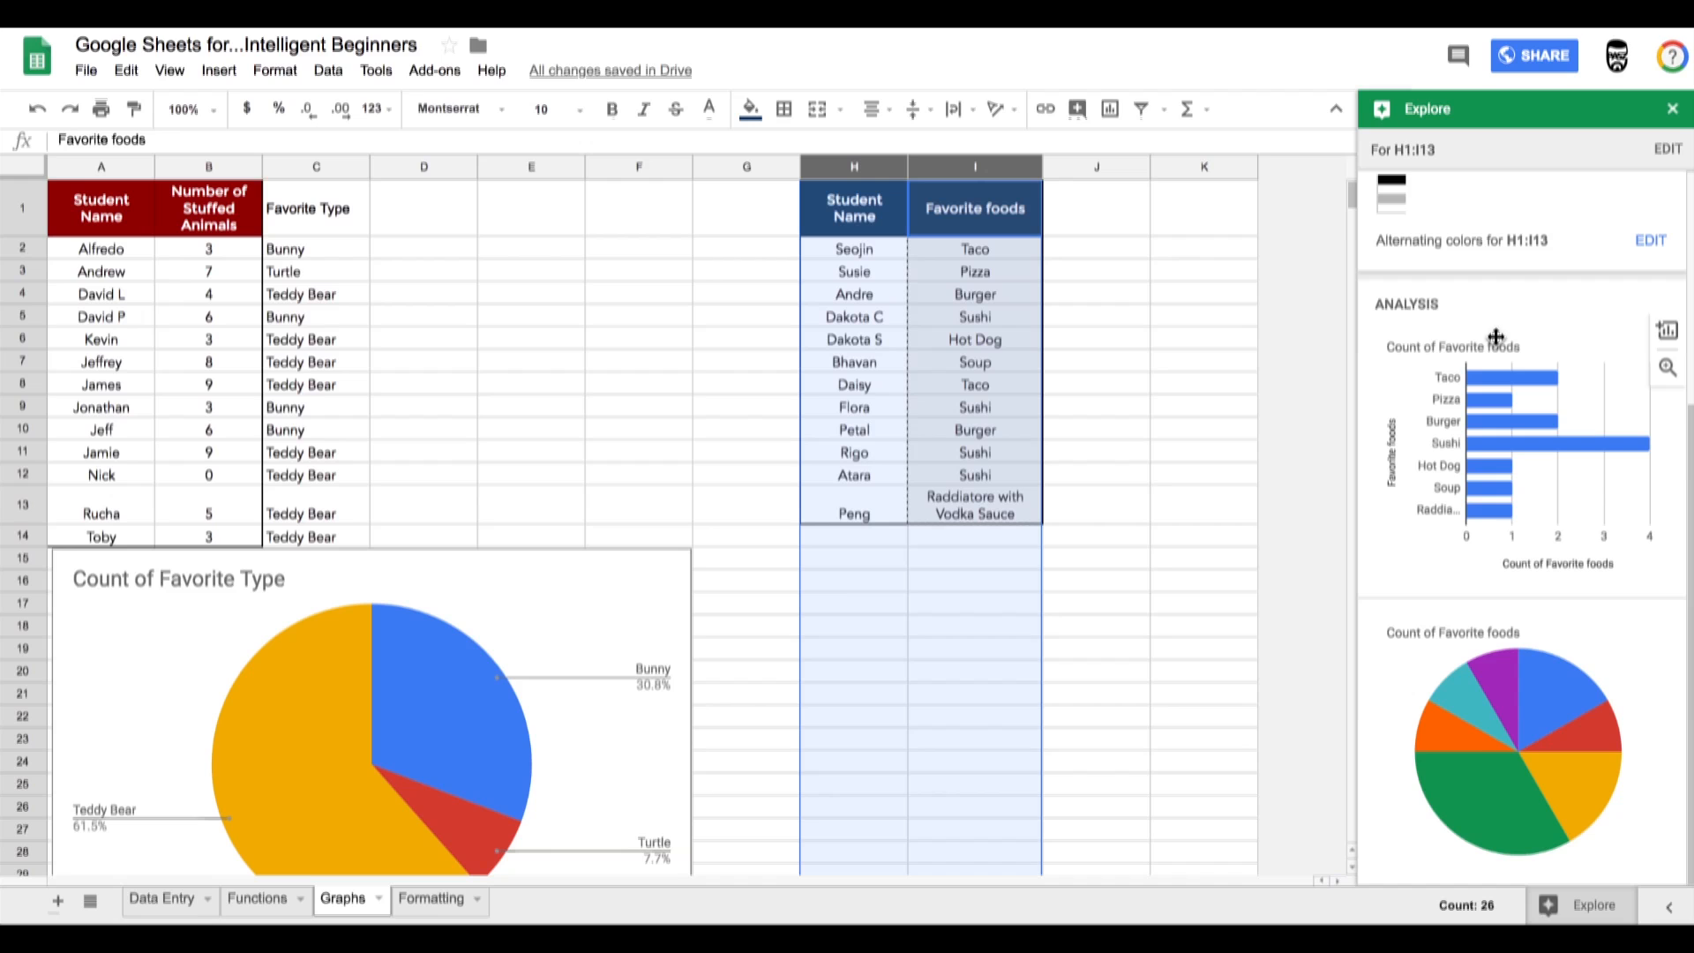
drag(1584, 342, 918, 568)
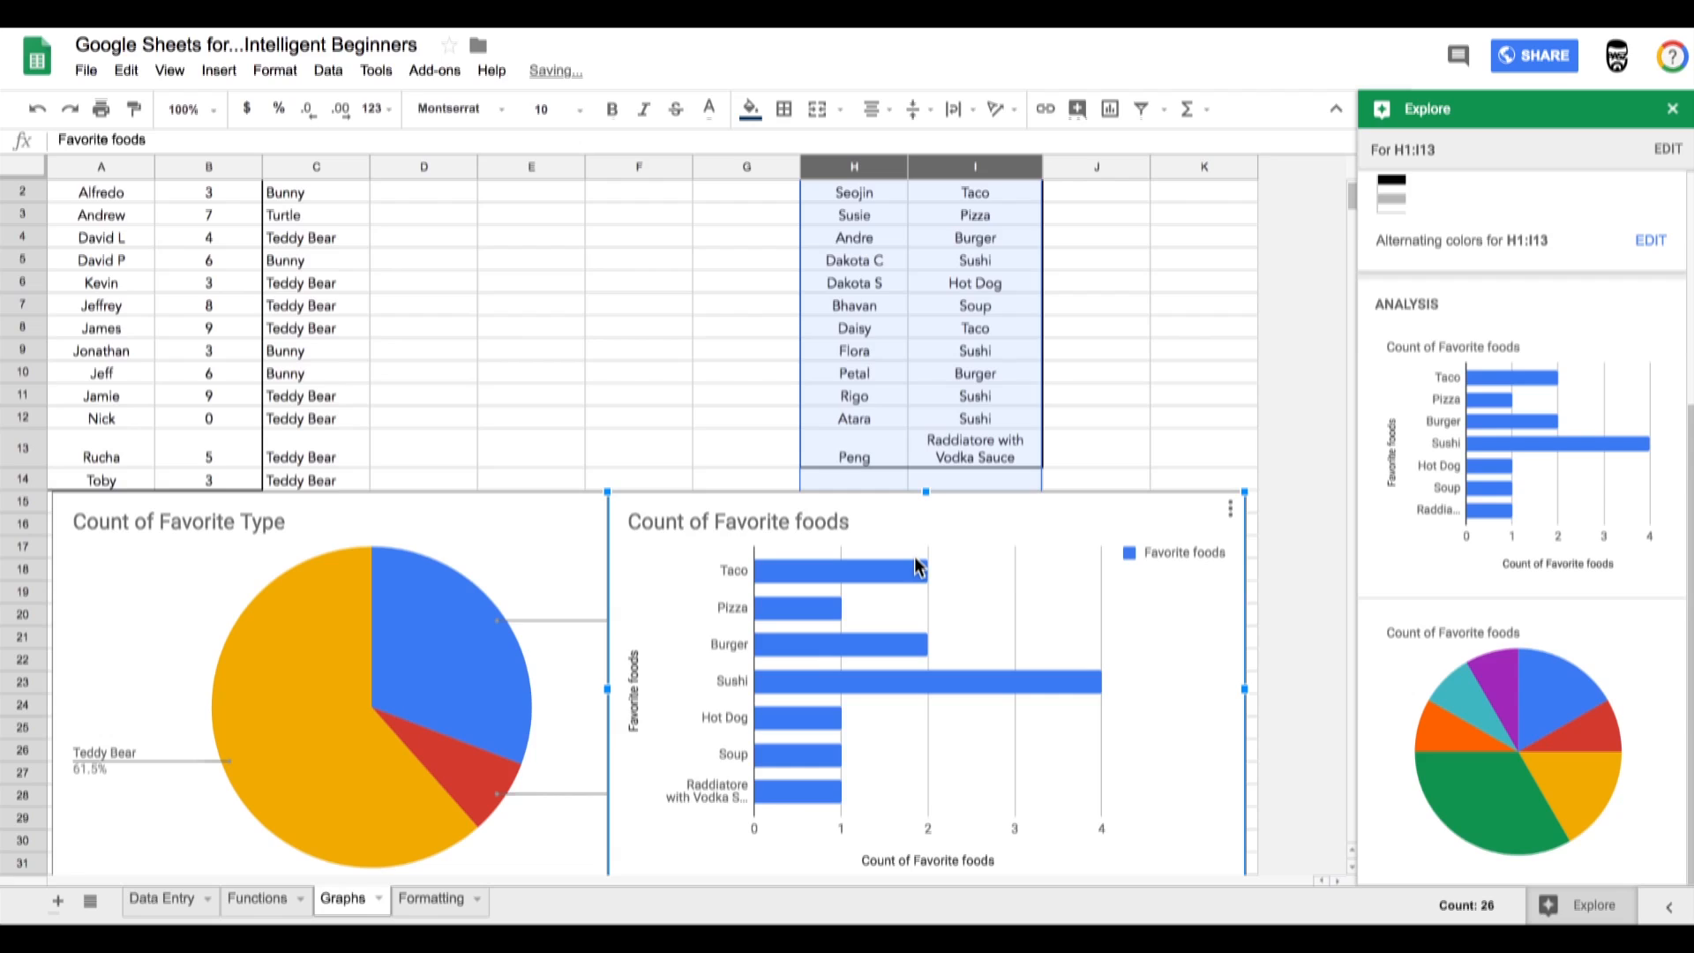
mouse_move(1026, 687)
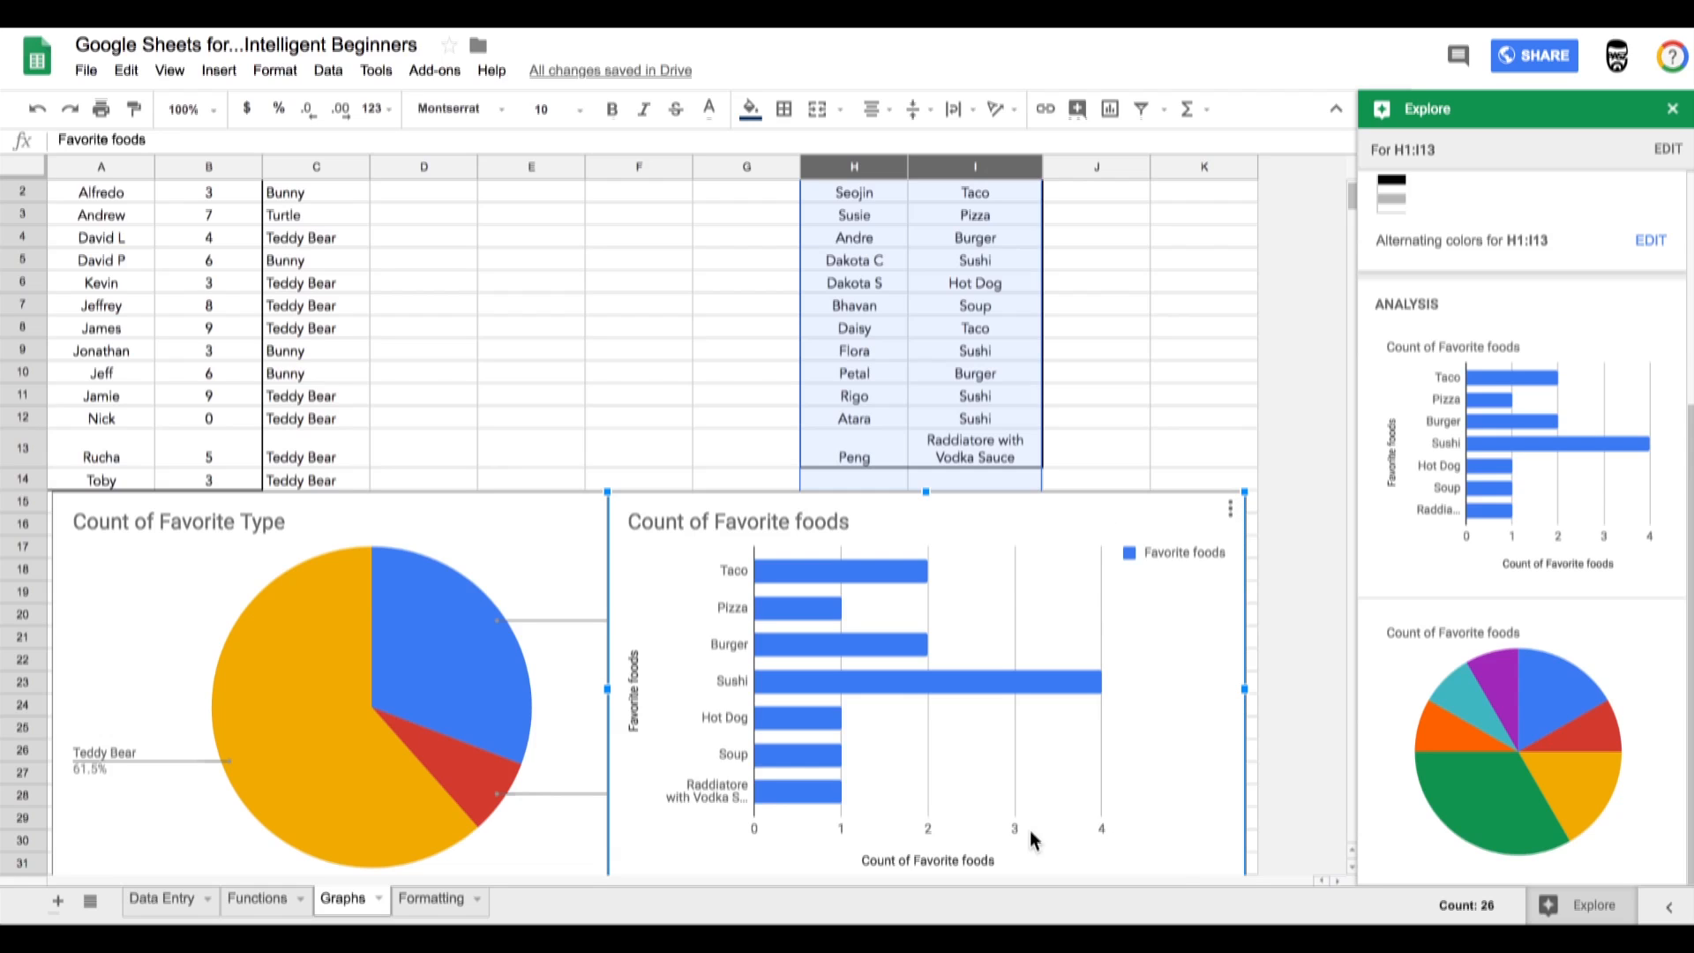
mouse_move(1403, 790)
drag(1504, 757, 1094, 582)
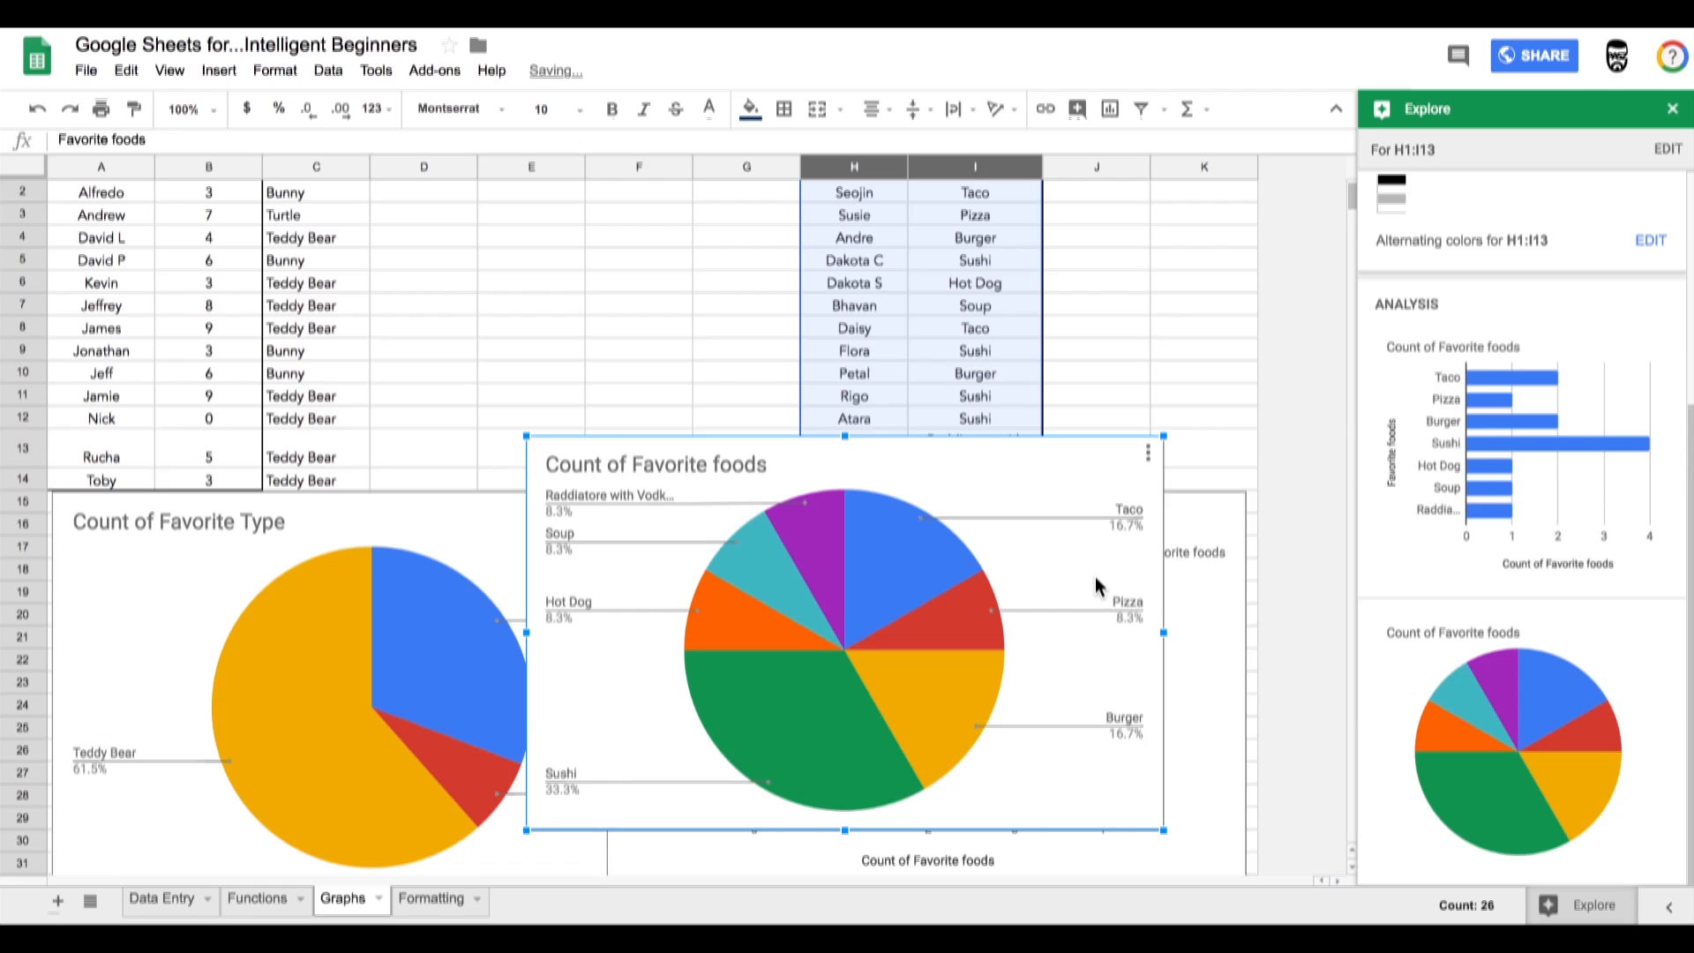
Ask Explore the suggested question about one student's favorite food and insert its answer formula into cell J2.
mouse_move(1476, 482)
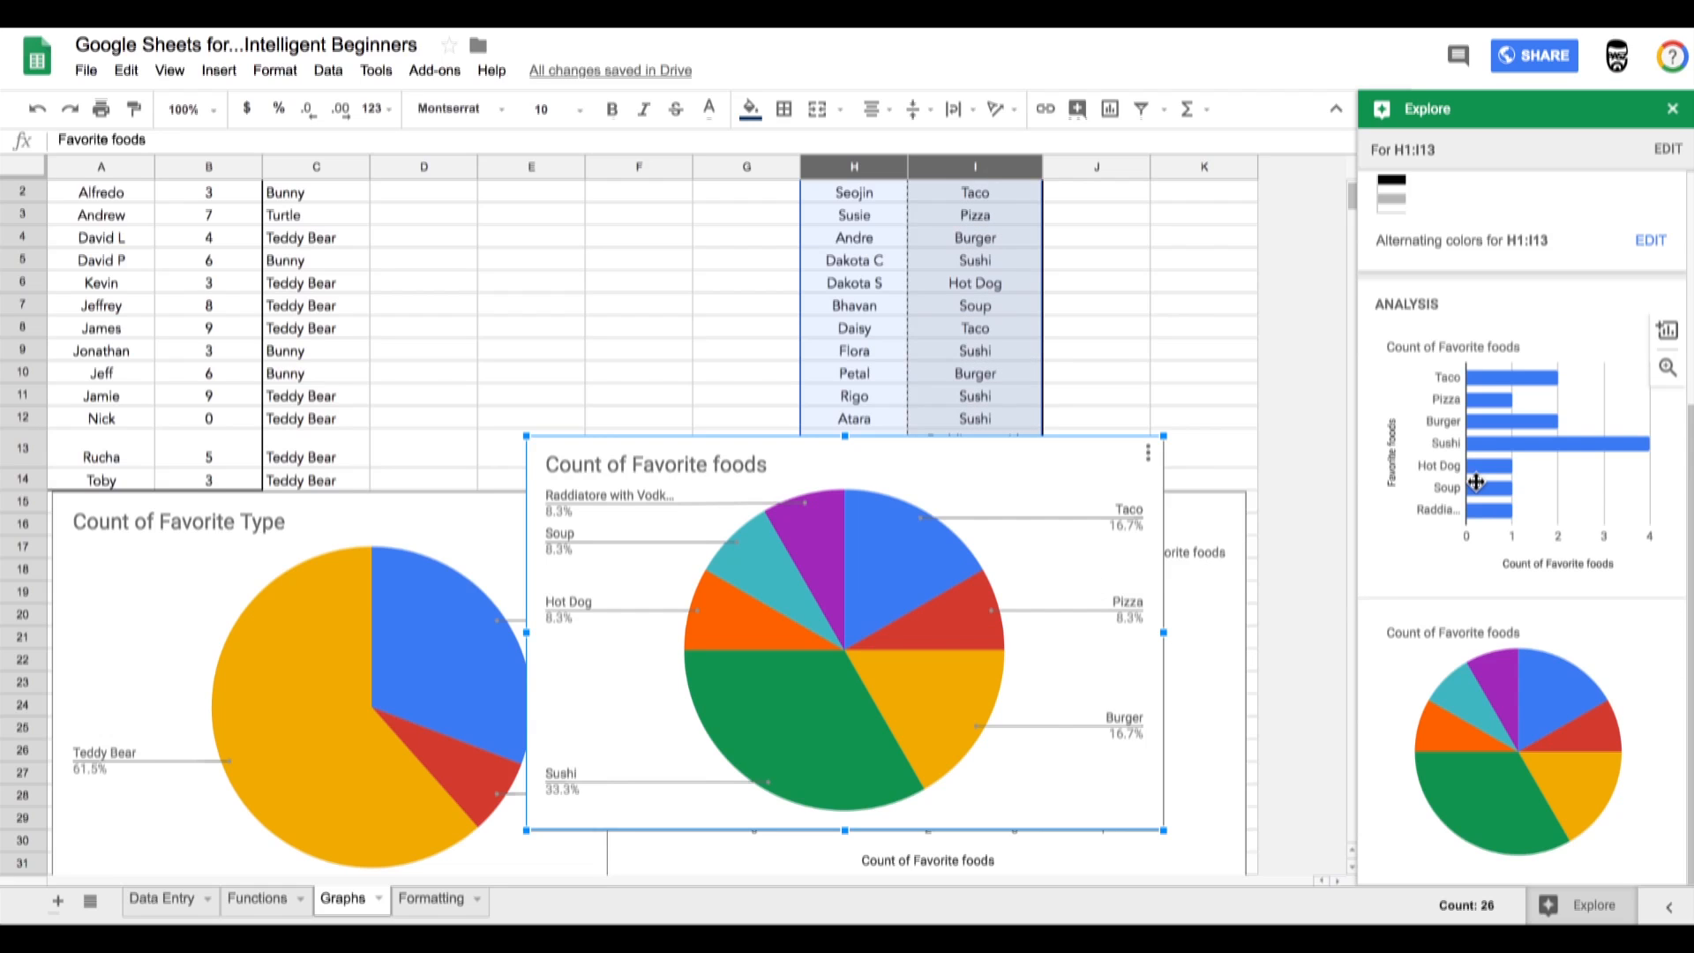
scroll(1608, 319, up, 5)
click(1500, 312)
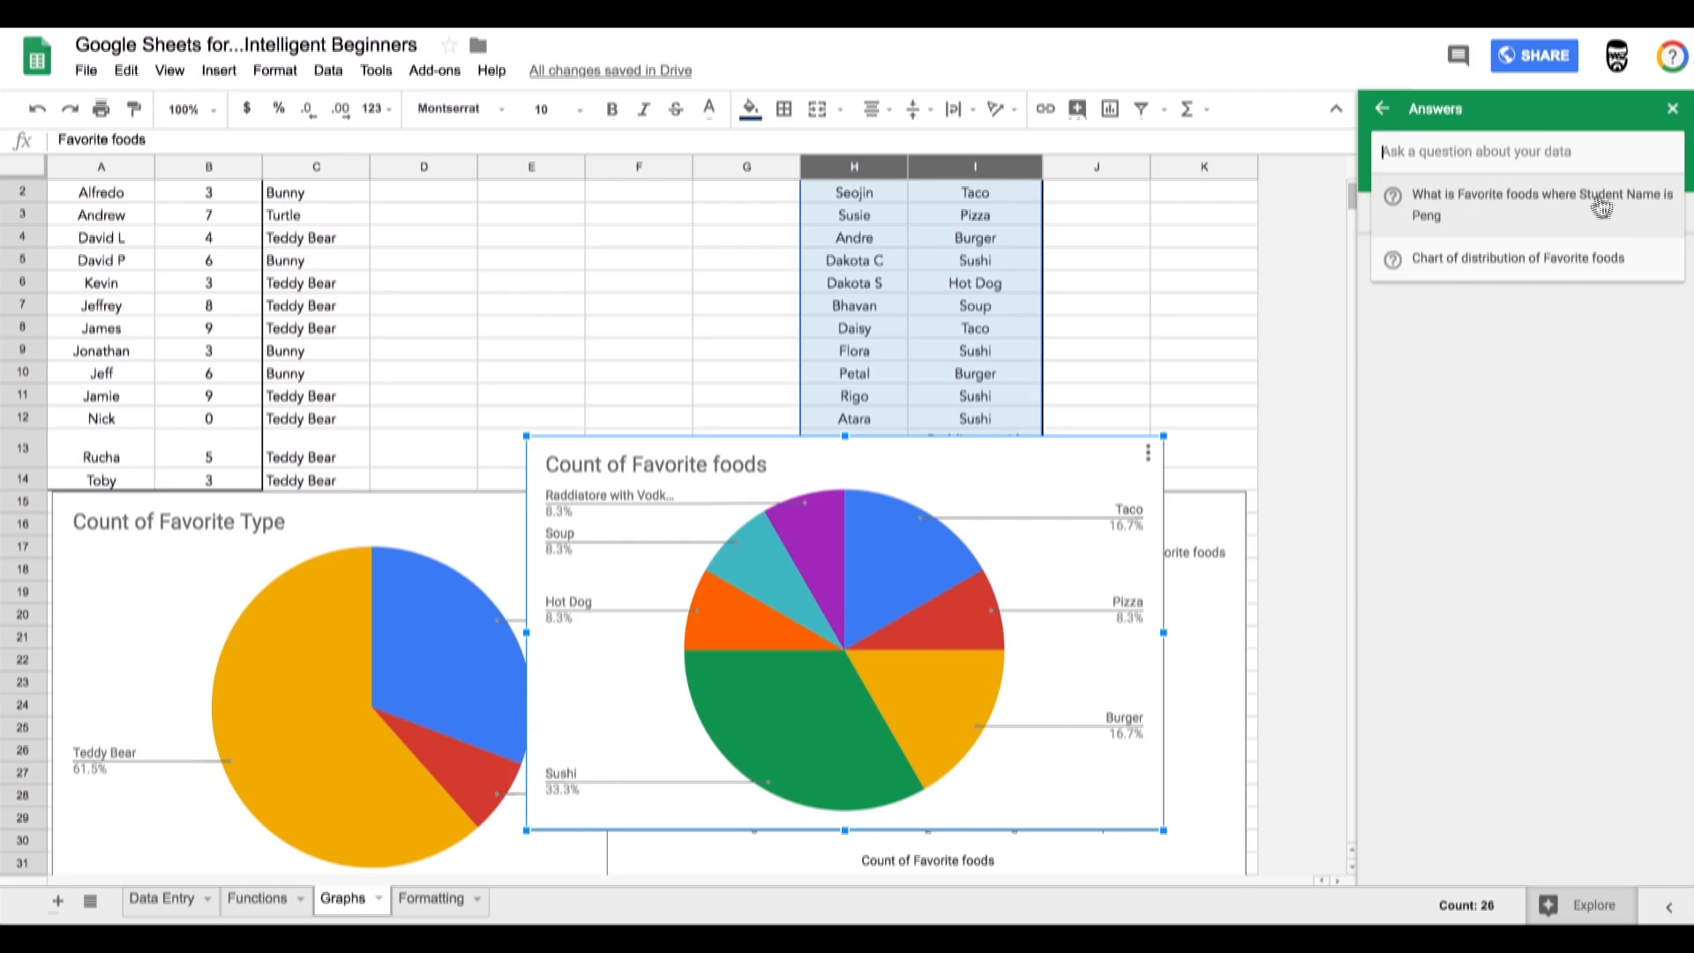
click(1445, 218)
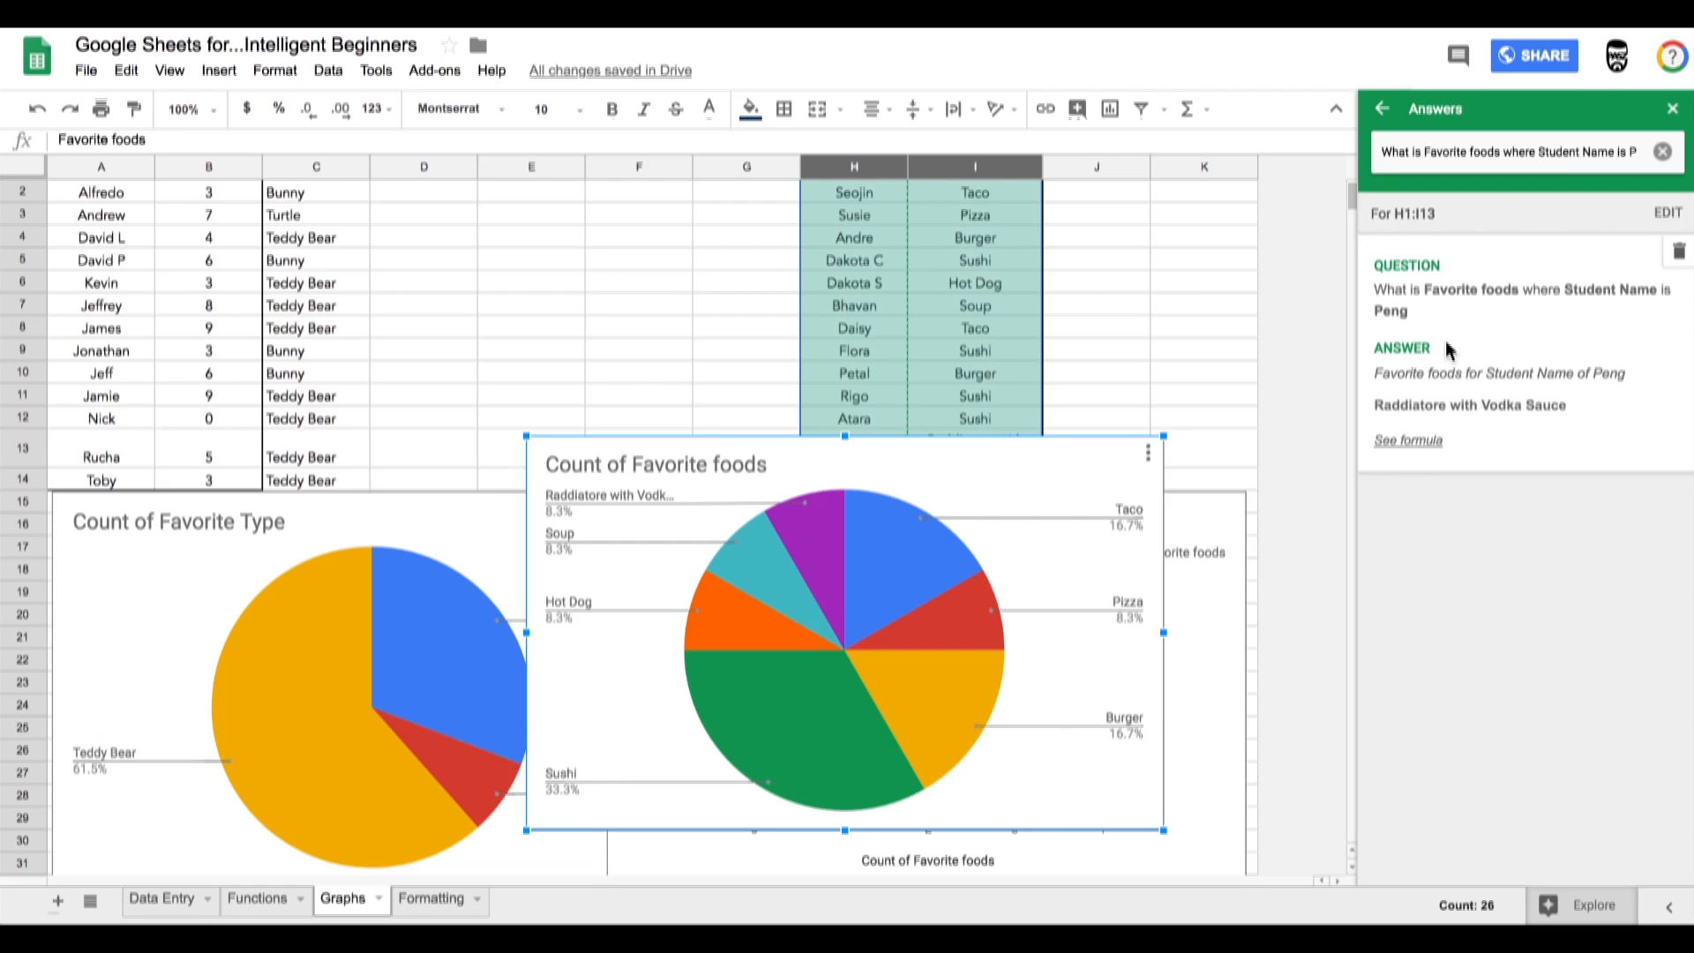
click(1413, 443)
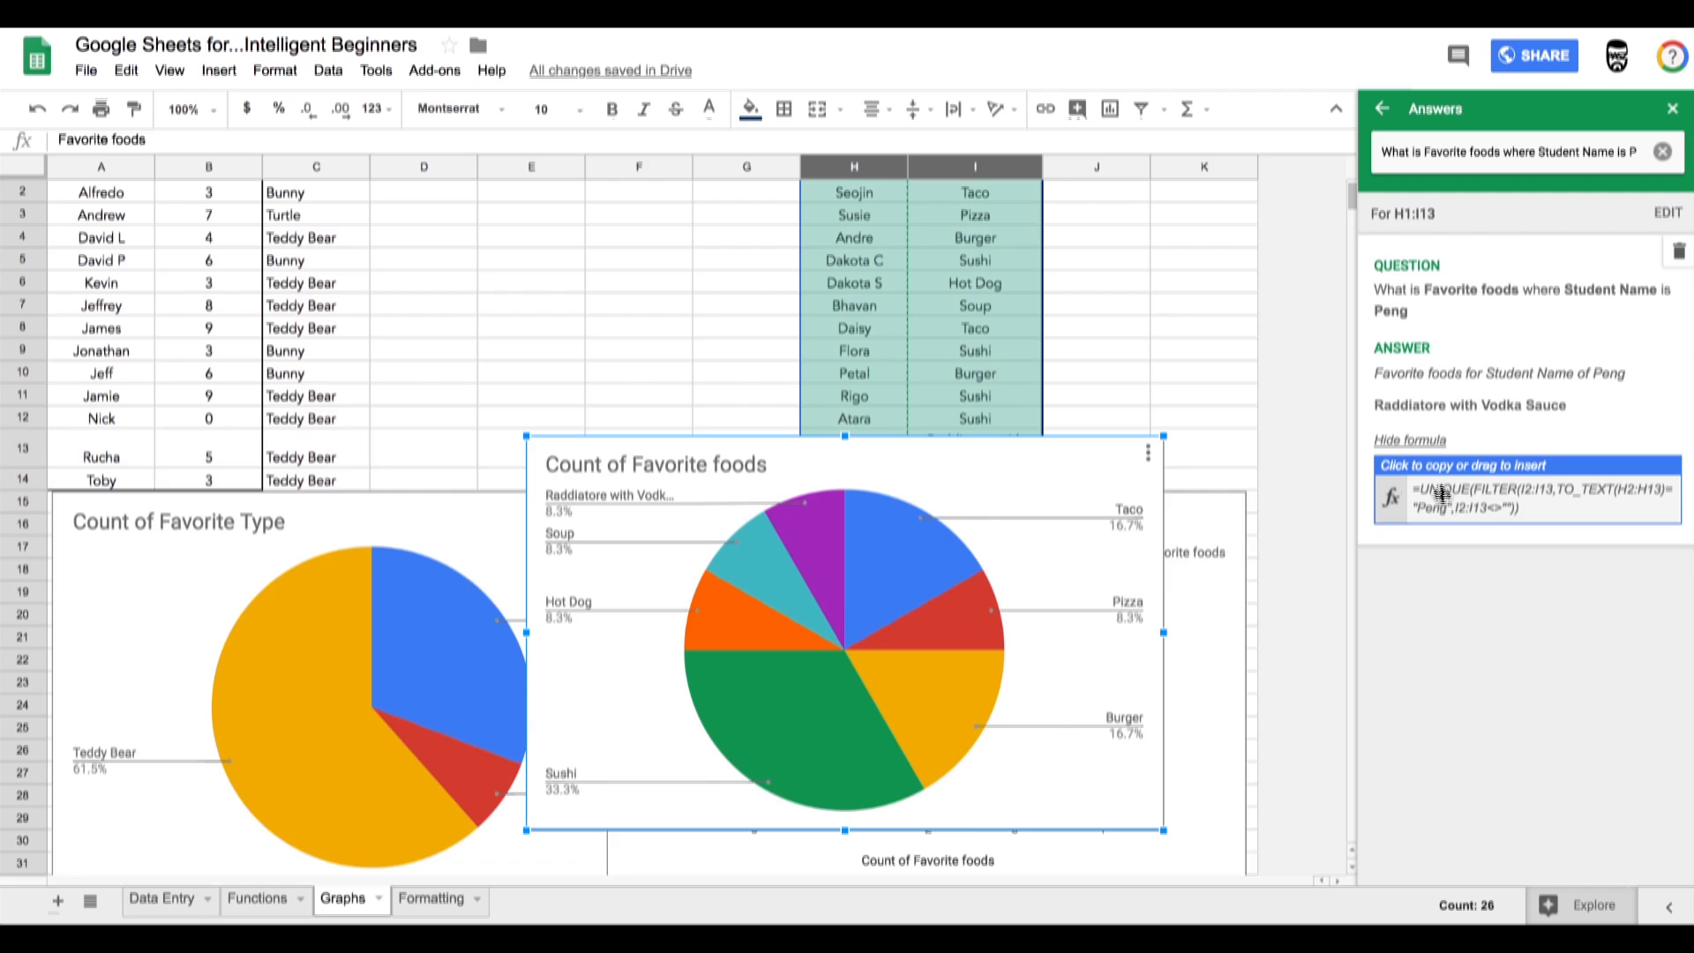
drag(1473, 500, 1144, 240)
drag(1101, 199, 1100, 198)
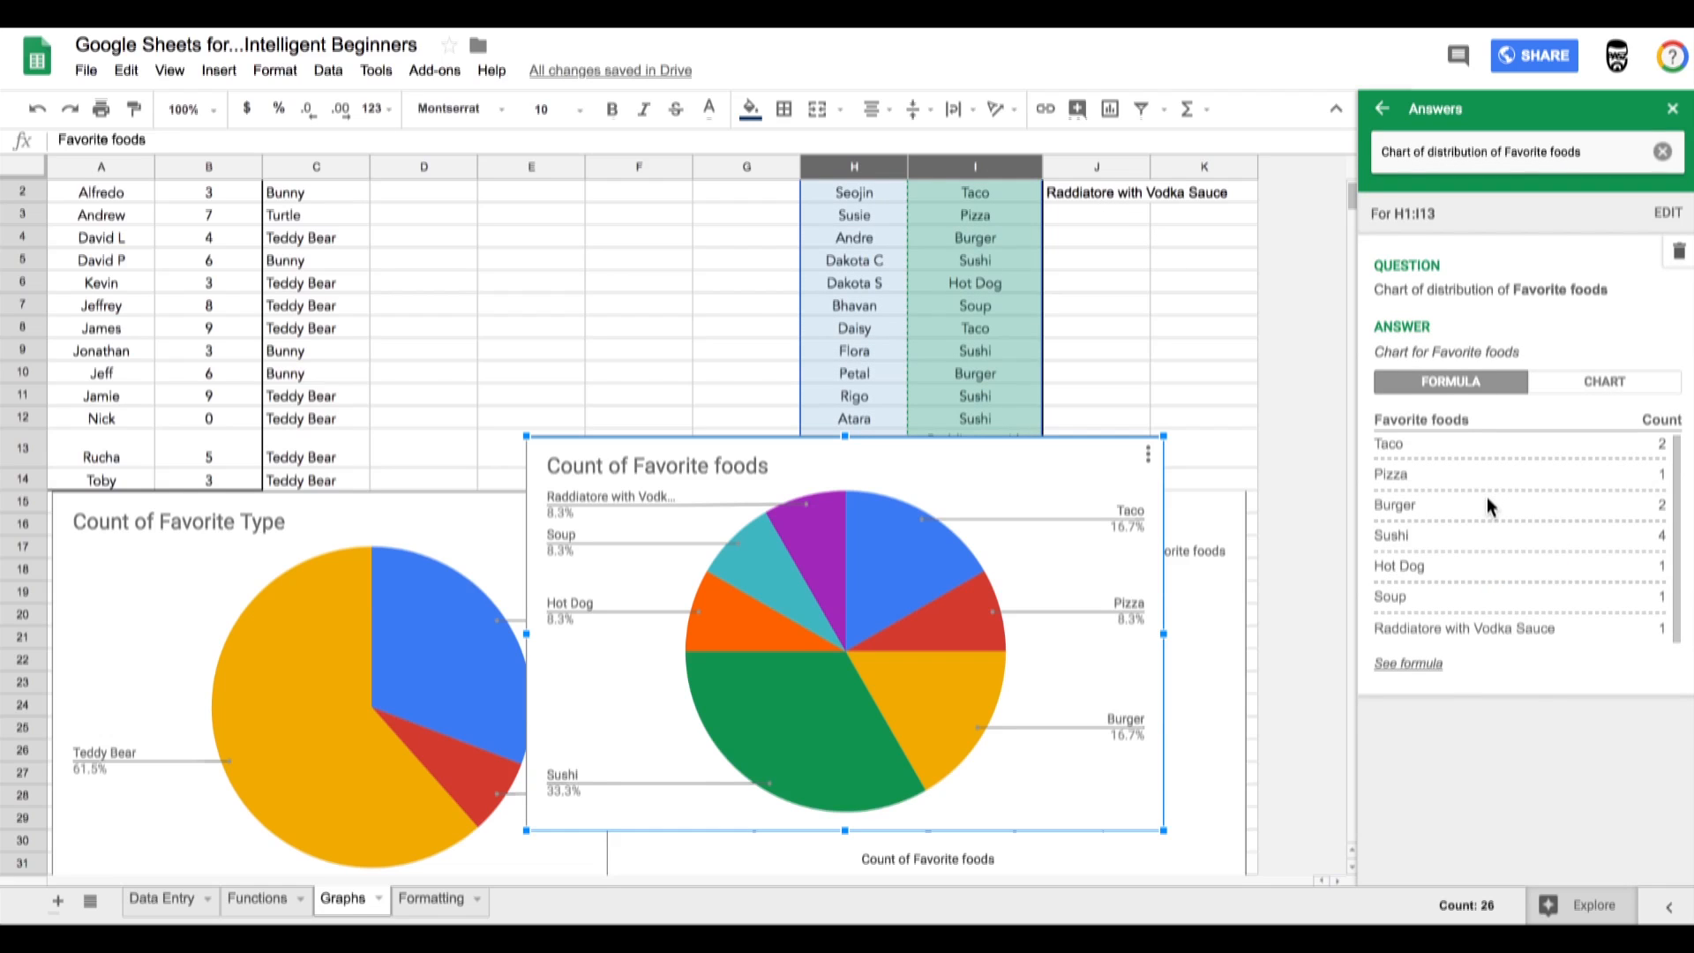
View the formula for the distribution of Favorite foods answer and close Explore.
click(1414, 667)
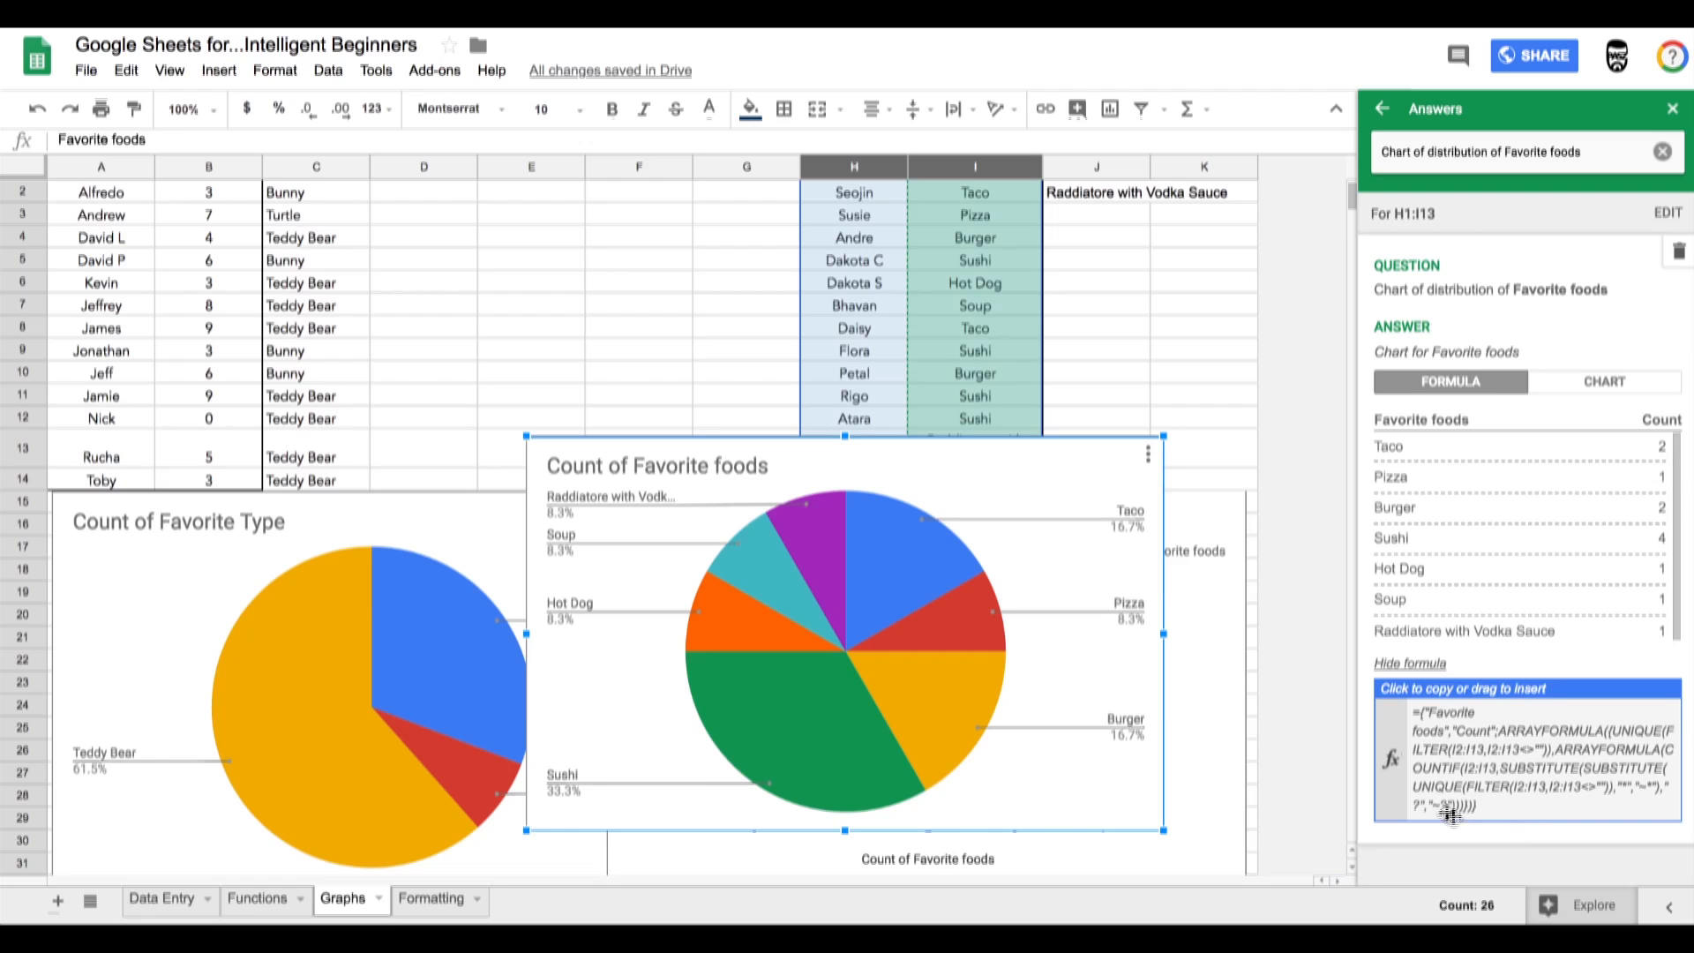
click(1384, 113)
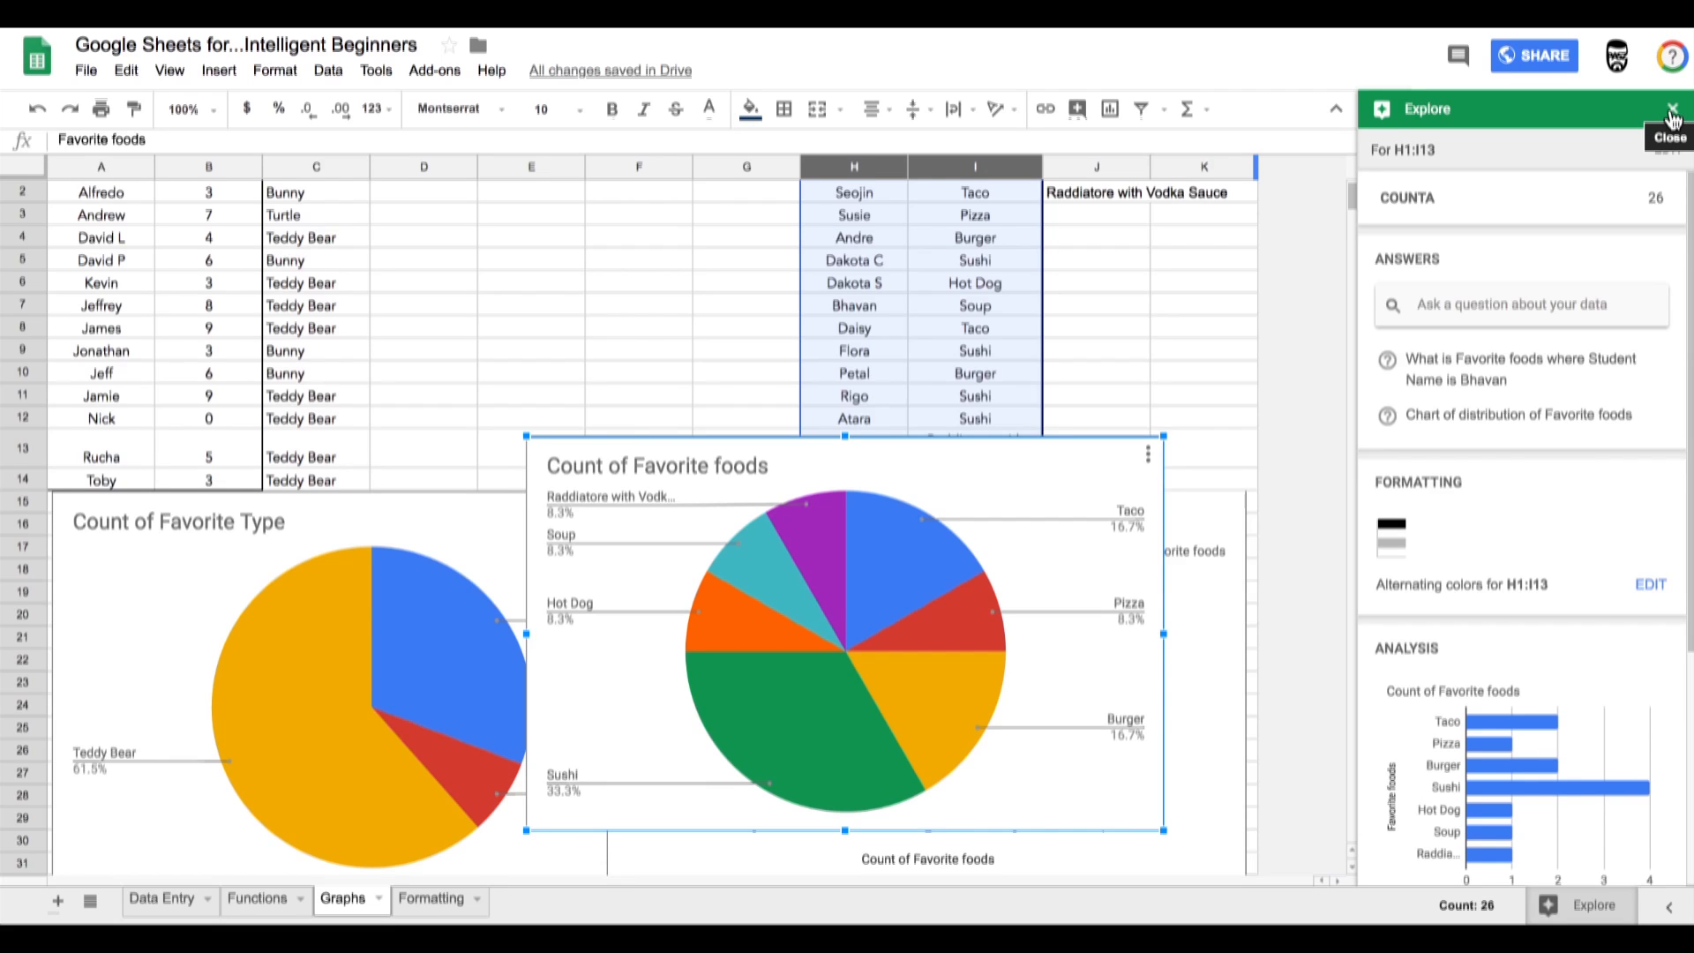
click(1673, 115)
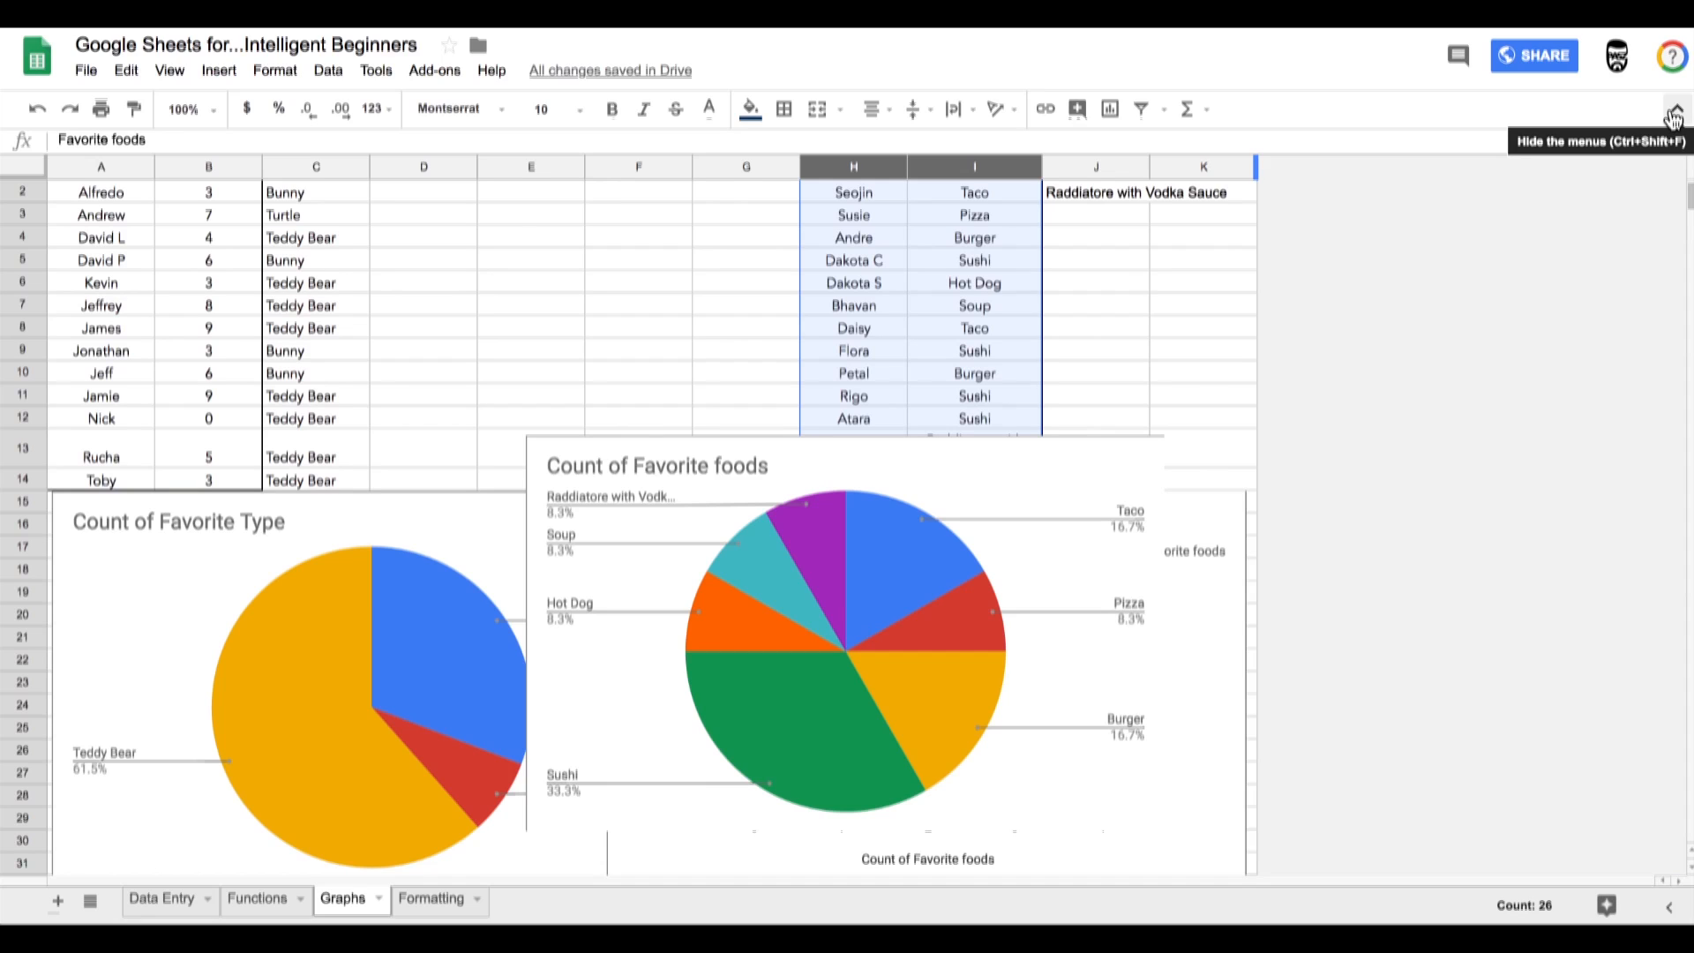
Delete both Count of Favorite foods charts and the Count of Favorite Type pie chart.
click(1103, 464)
key(Delete)
click(1144, 556)
key(Delete)
click(556, 515)
key(Delete)
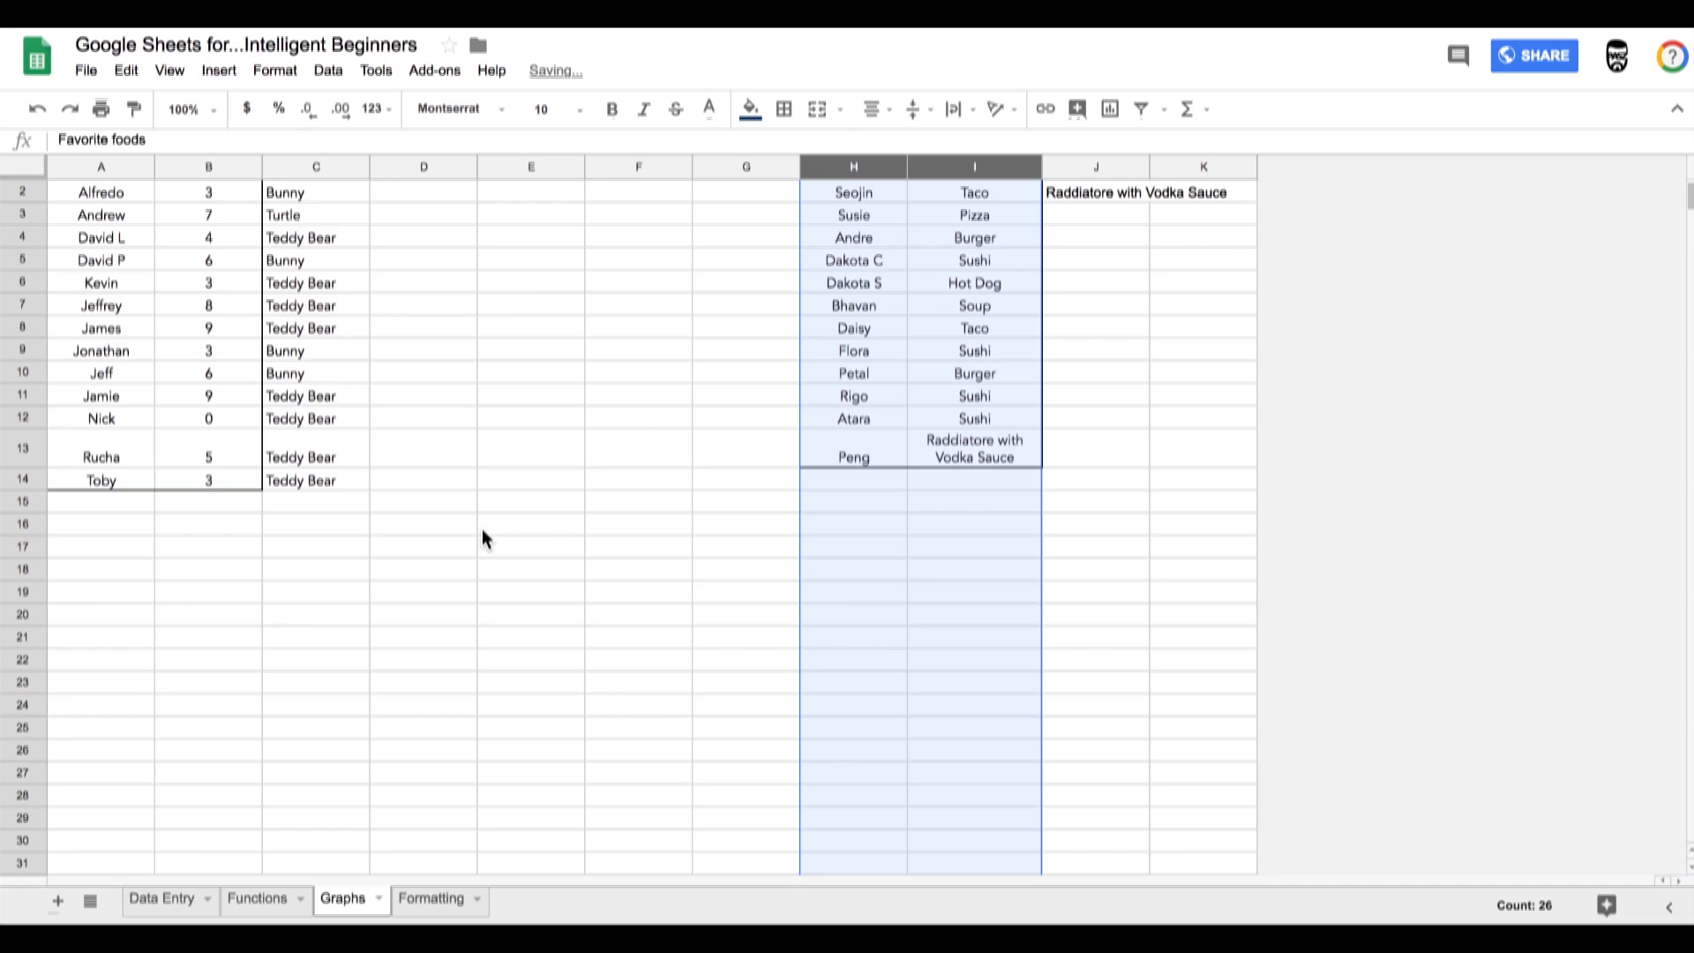
Insert a column chart from cells A4:B8 and move it below the stuffed animals table.
scroll(181, 362, up, 2)
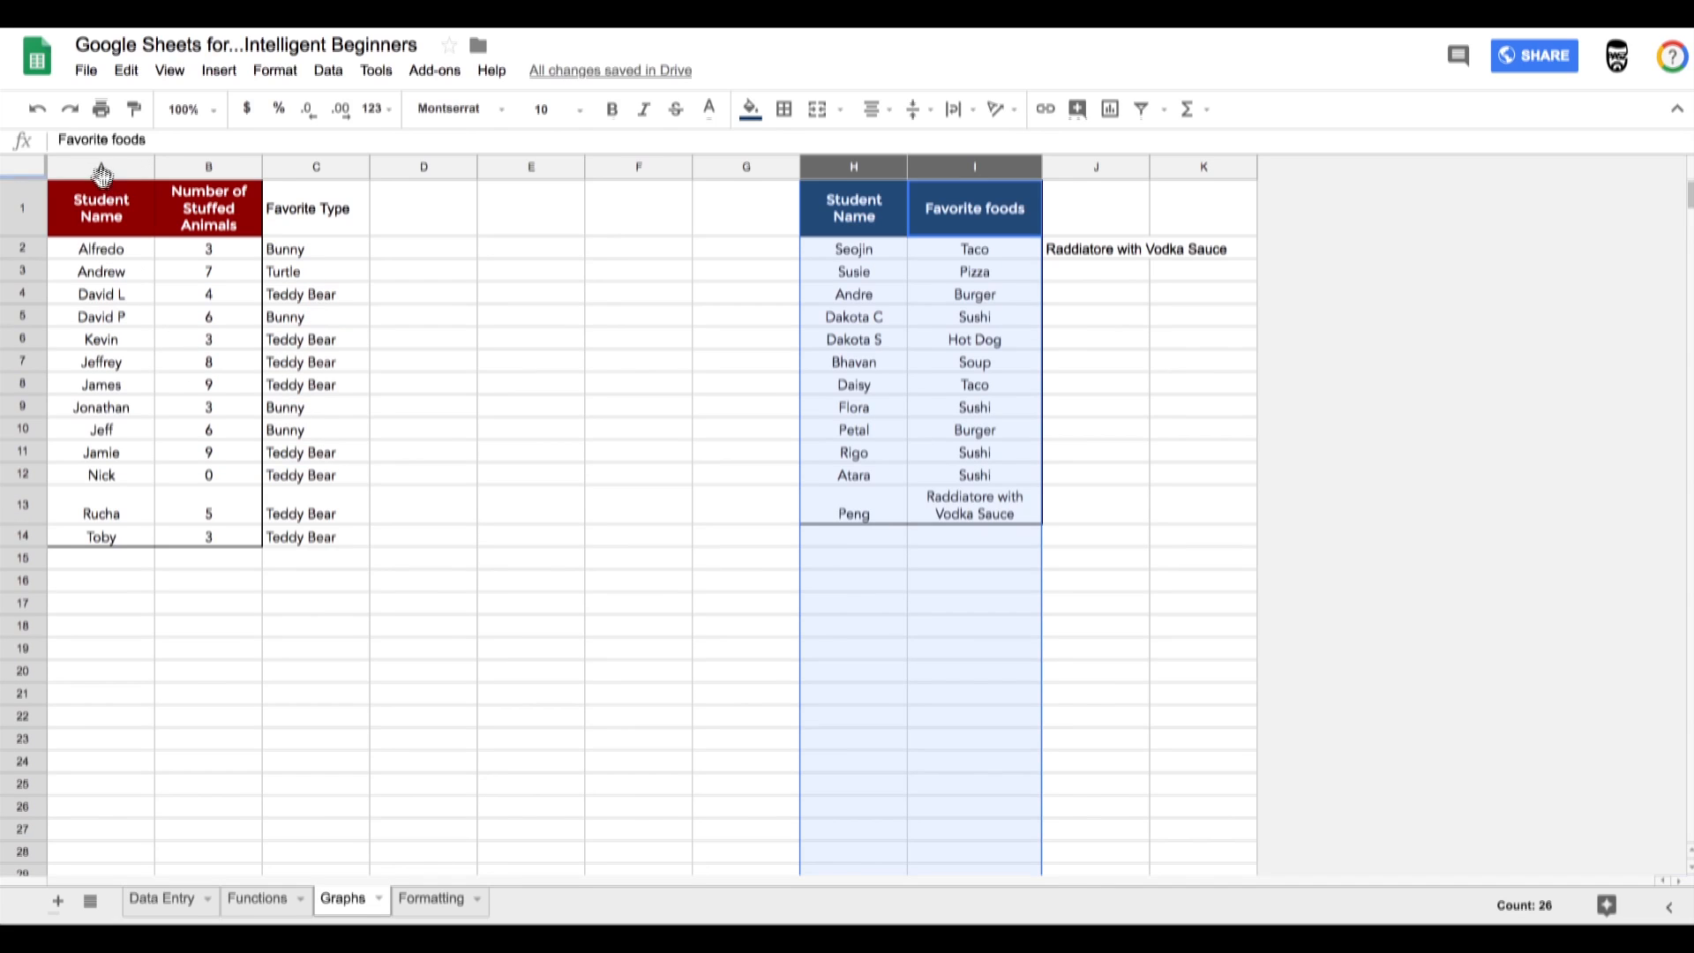
drag(94, 169, 210, 167)
click(73, 293)
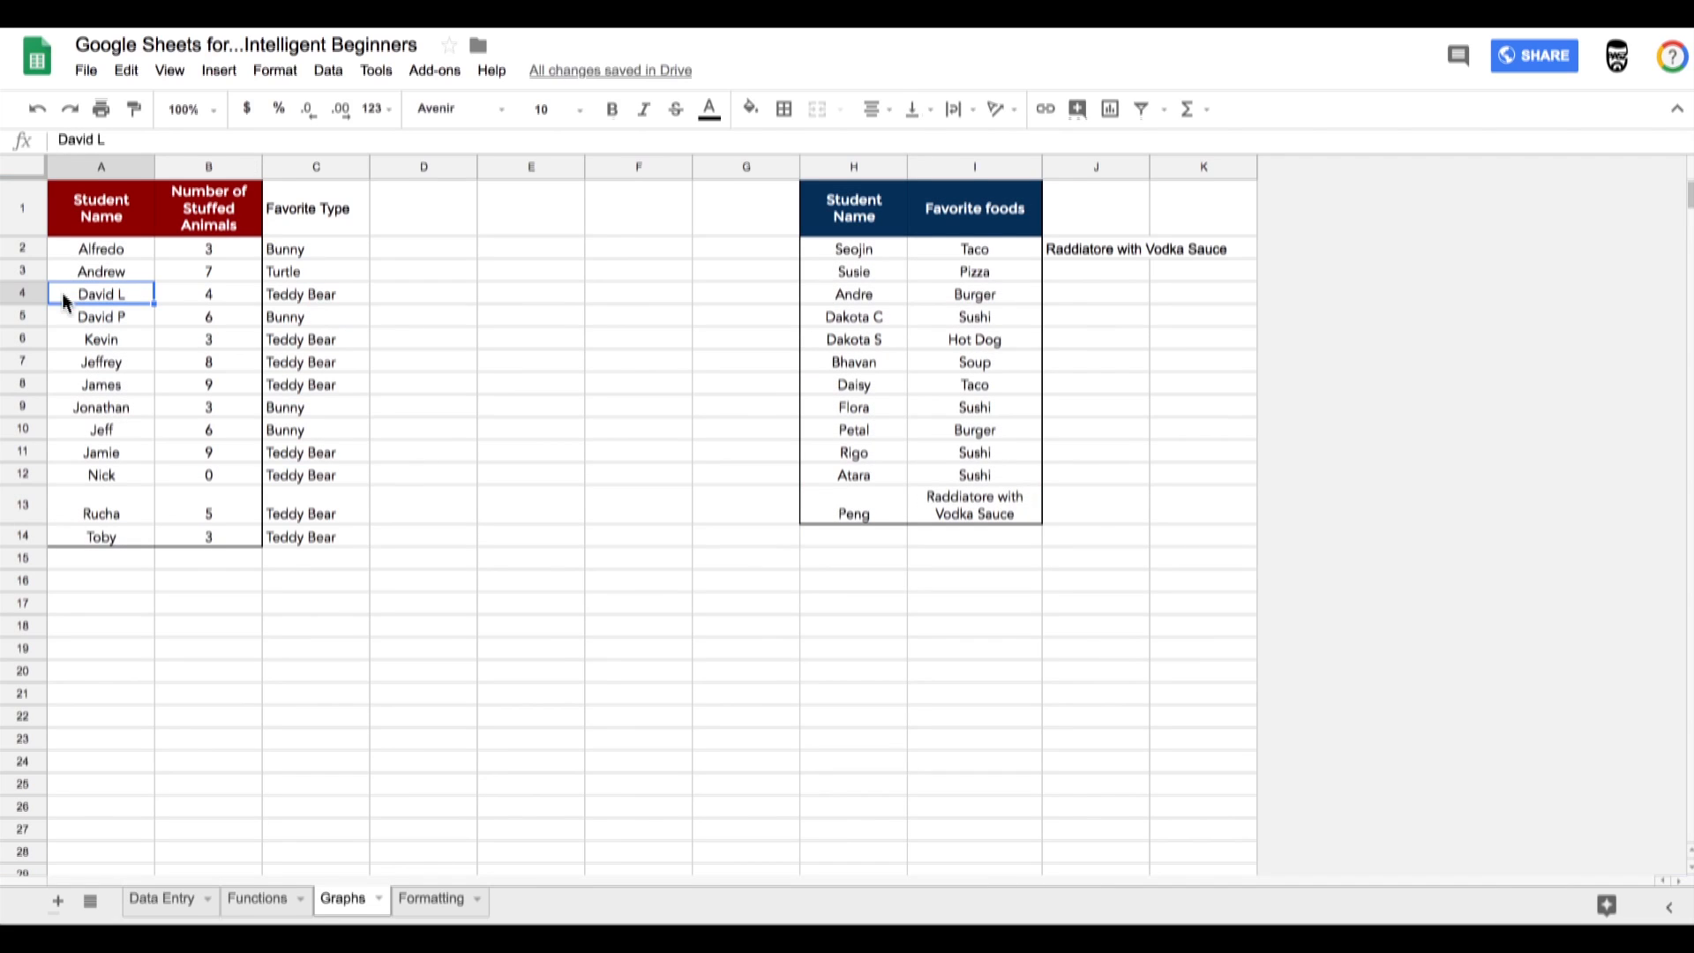
drag(62, 300, 204, 394)
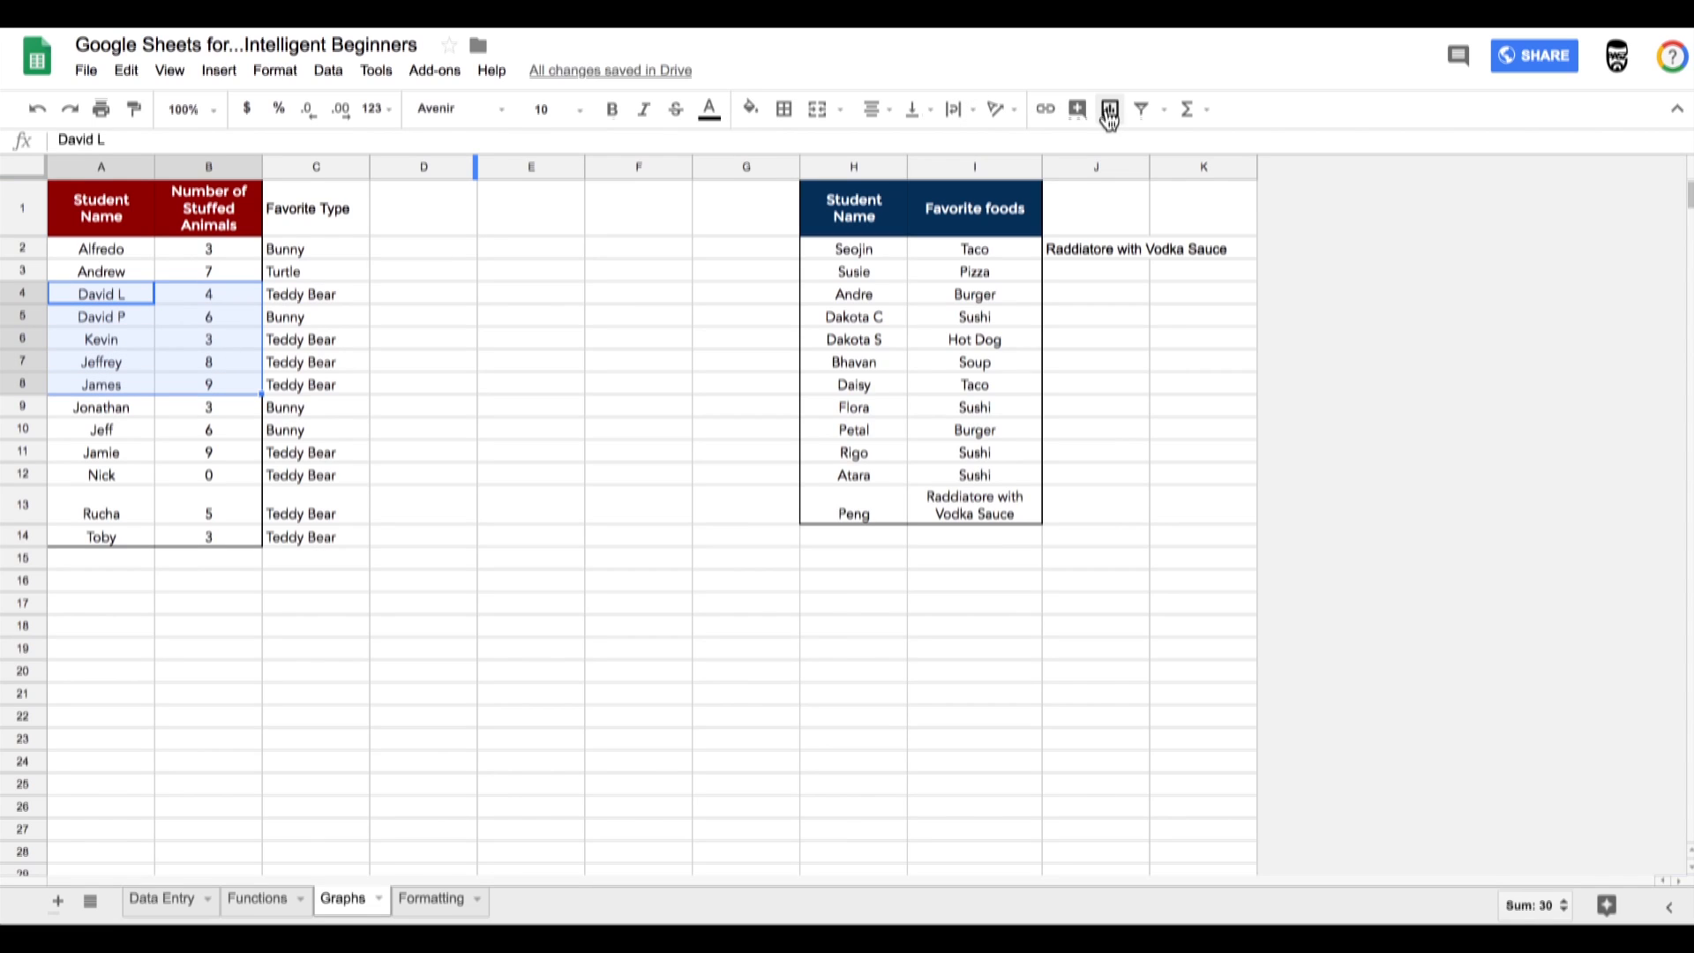
drag(768, 445, 395, 708)
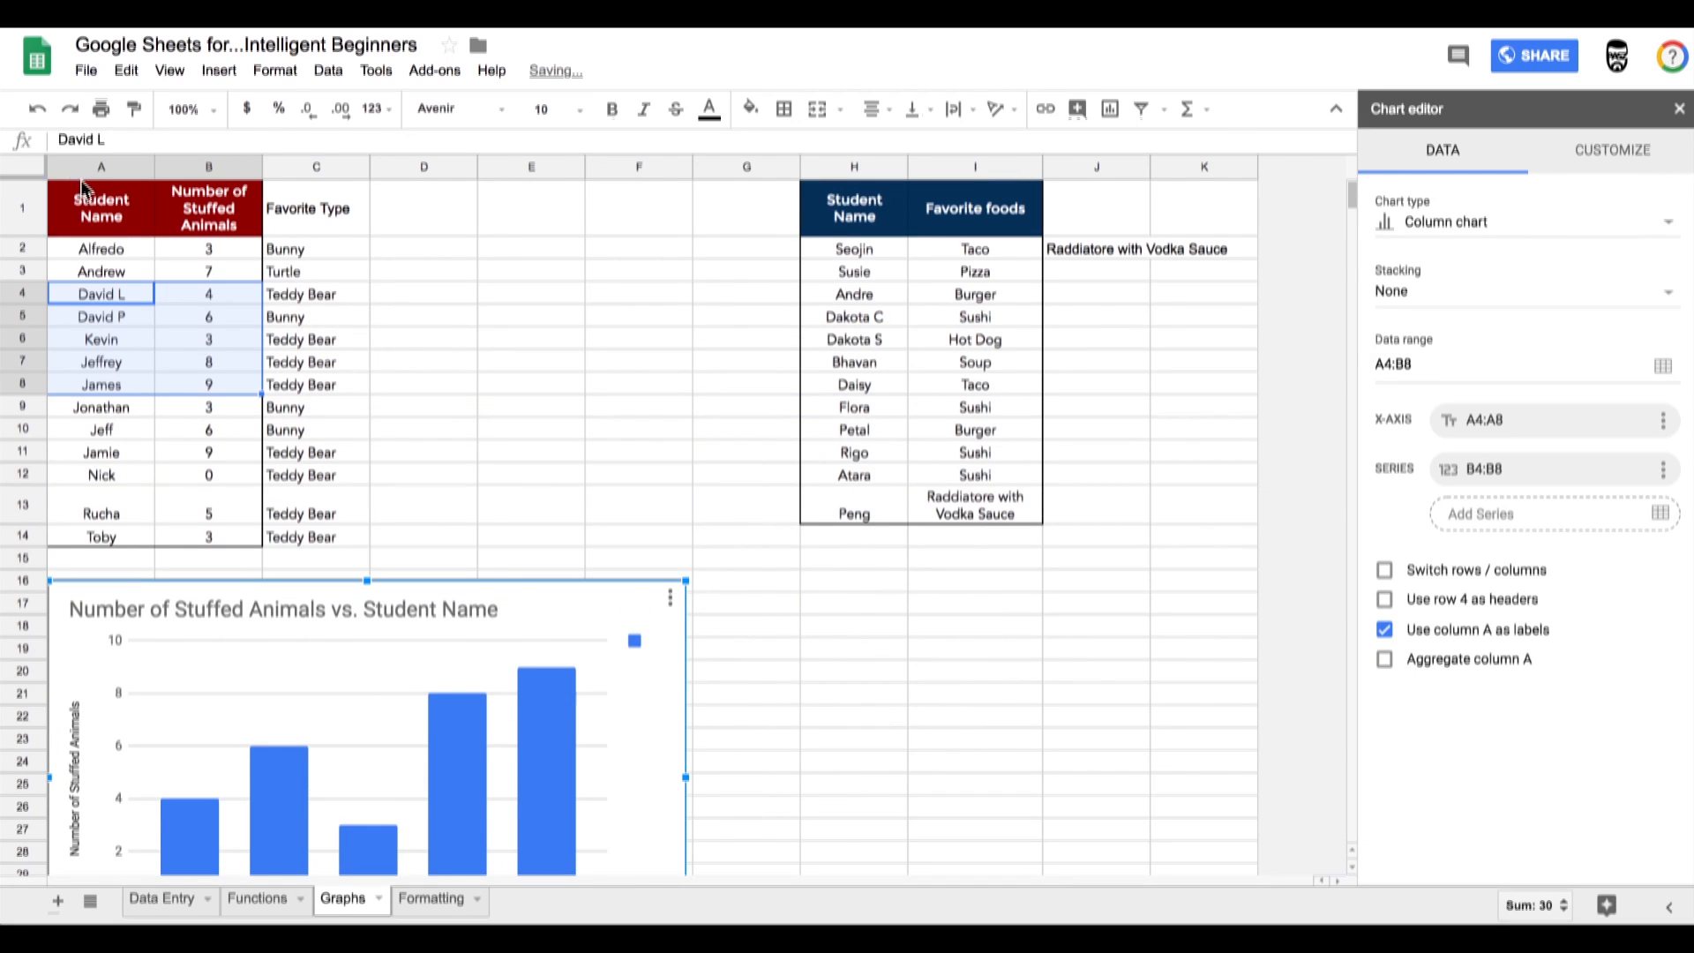
Insert a column chart from the whole of columns A and B and place it over the partial-range chart.
drag(82, 185, 208, 565)
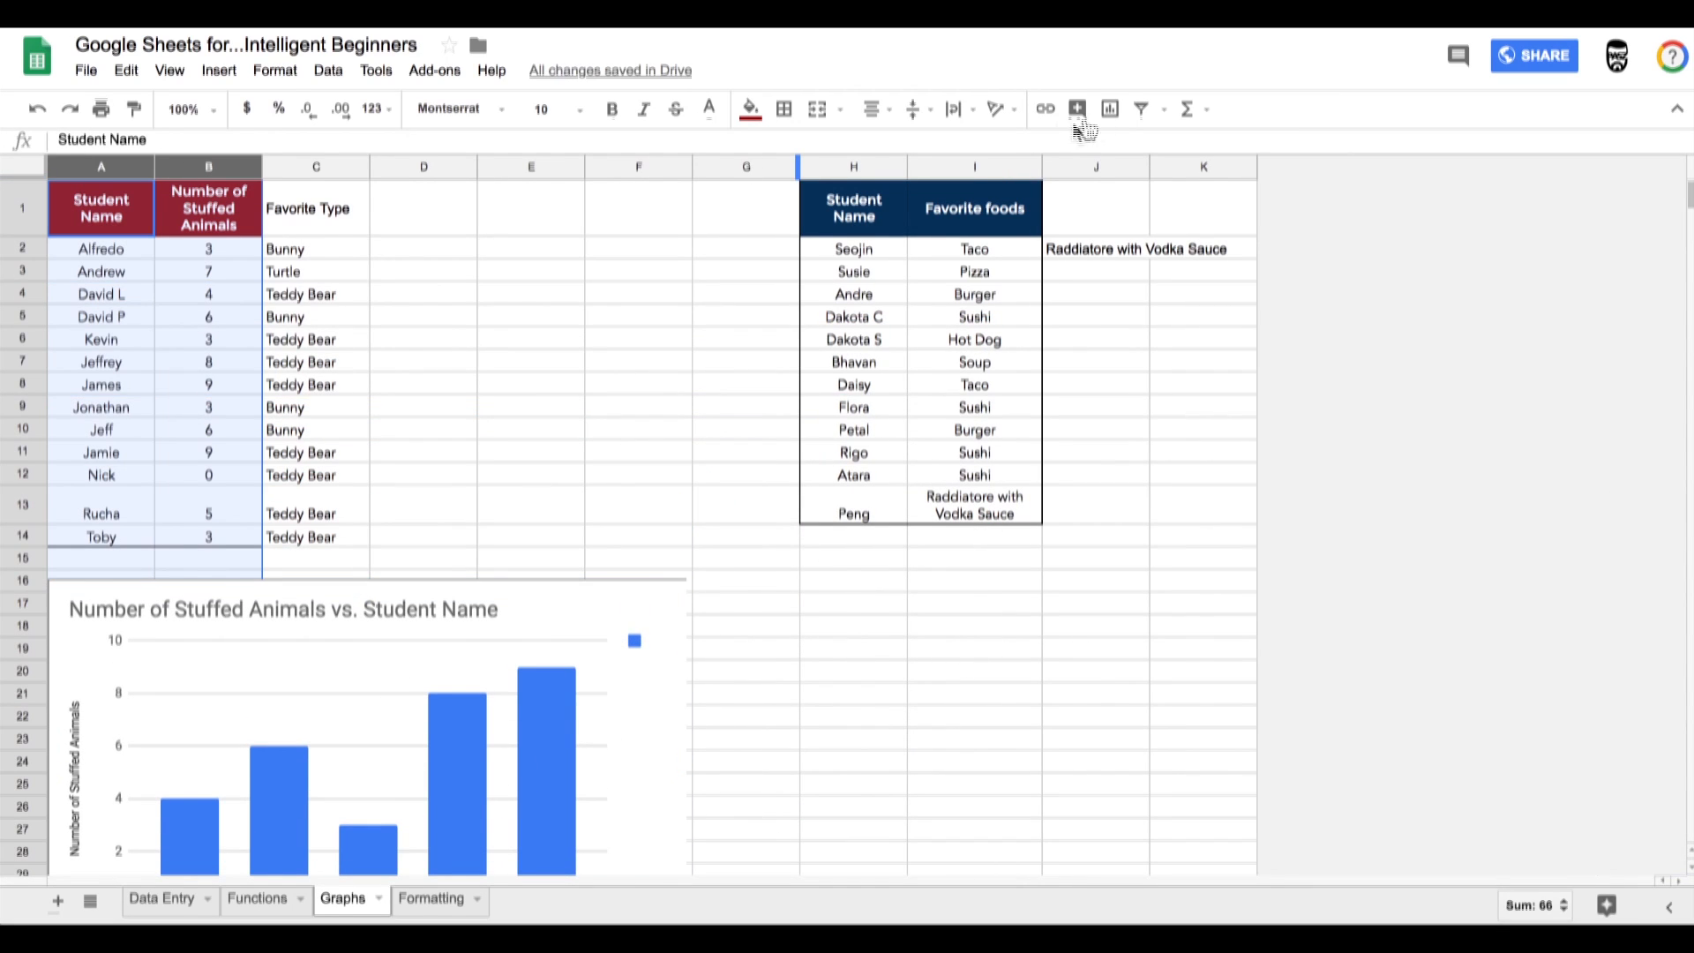
click(1111, 110)
drag(526, 385, 229, 634)
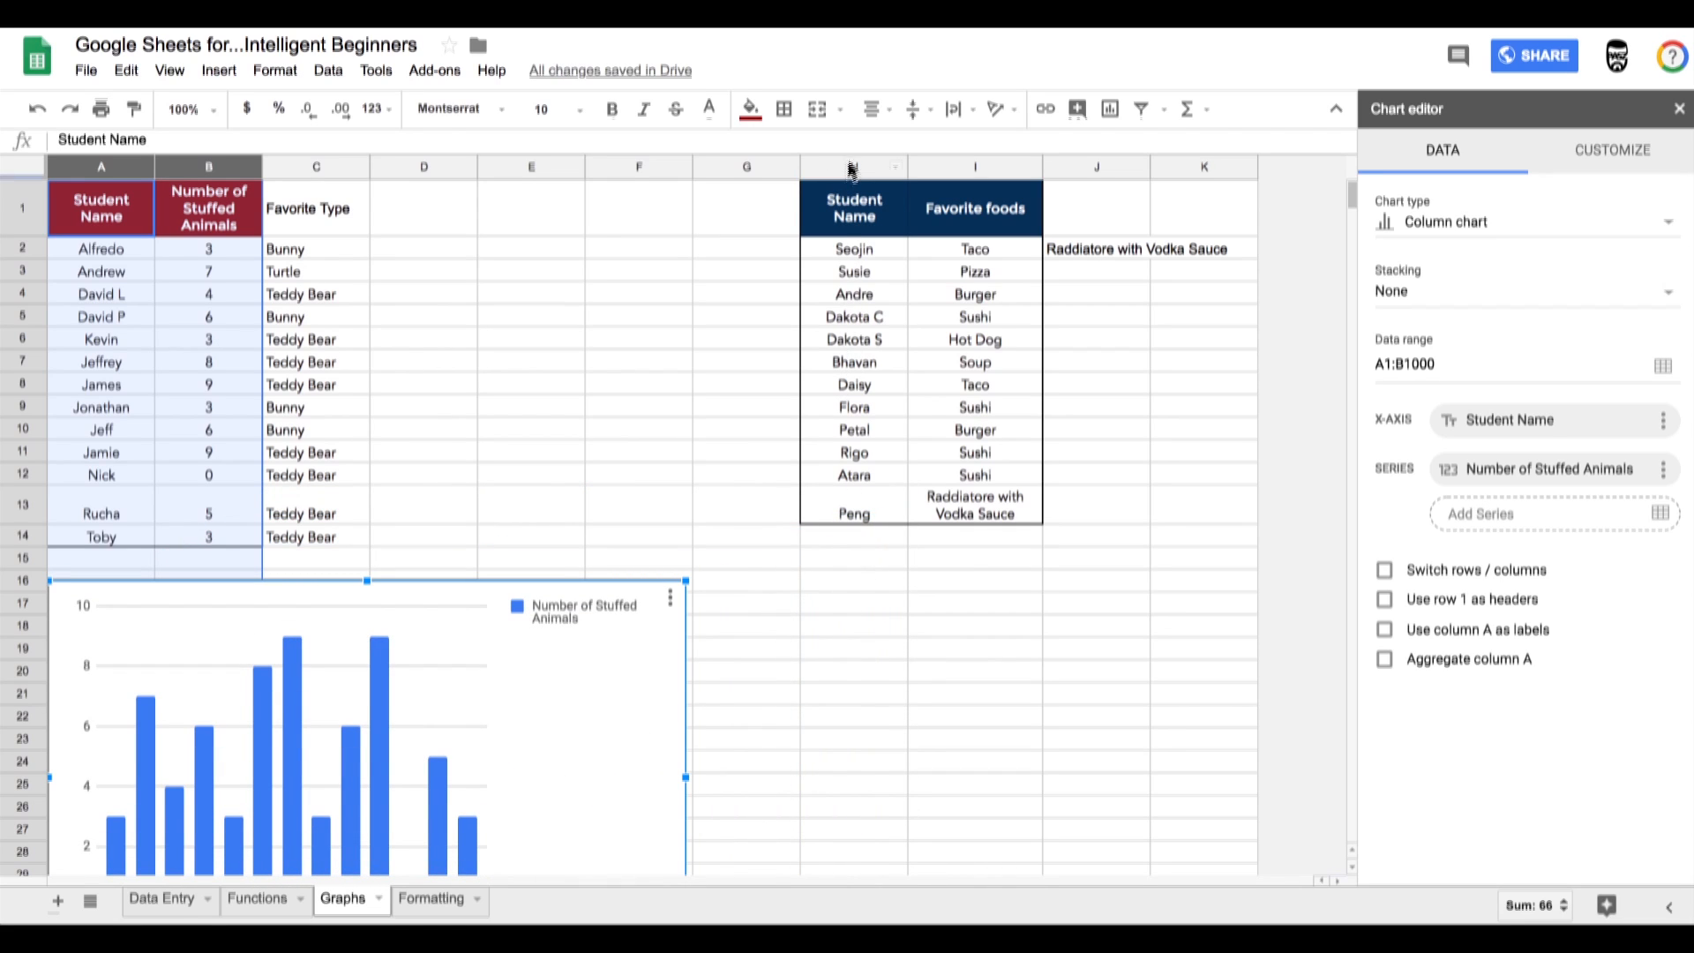
Open the Explore suggestions for the favorite foods table's columns H and I.
drag(852, 168, 945, 219)
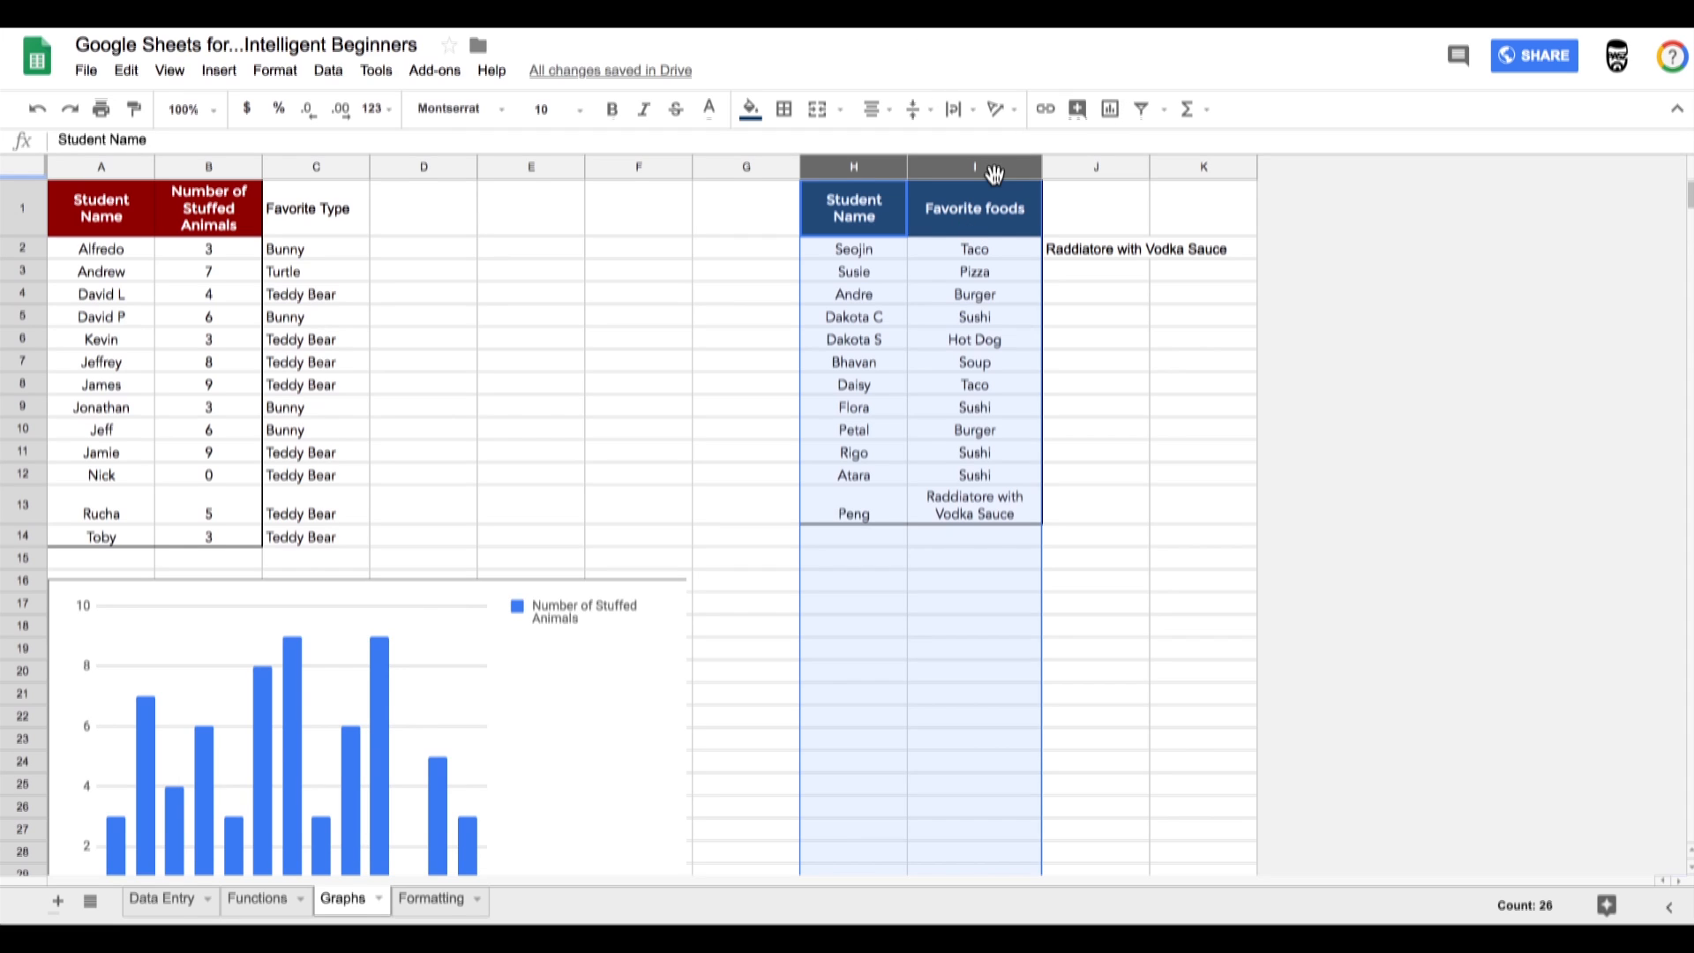
click(1595, 912)
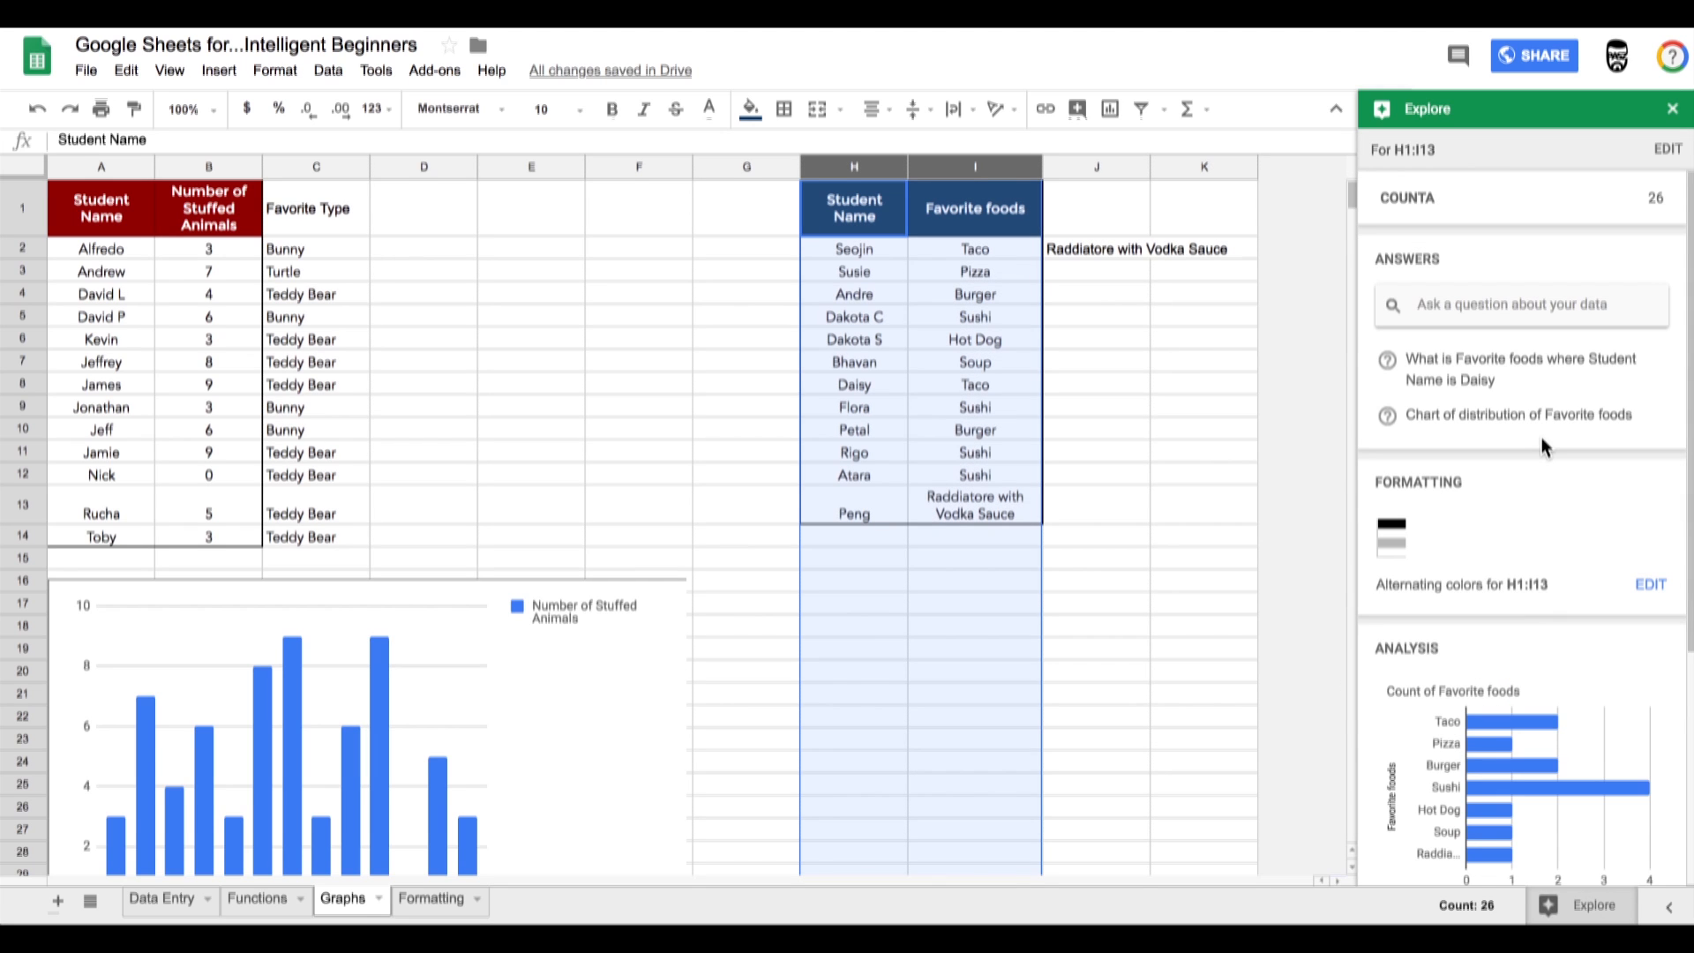